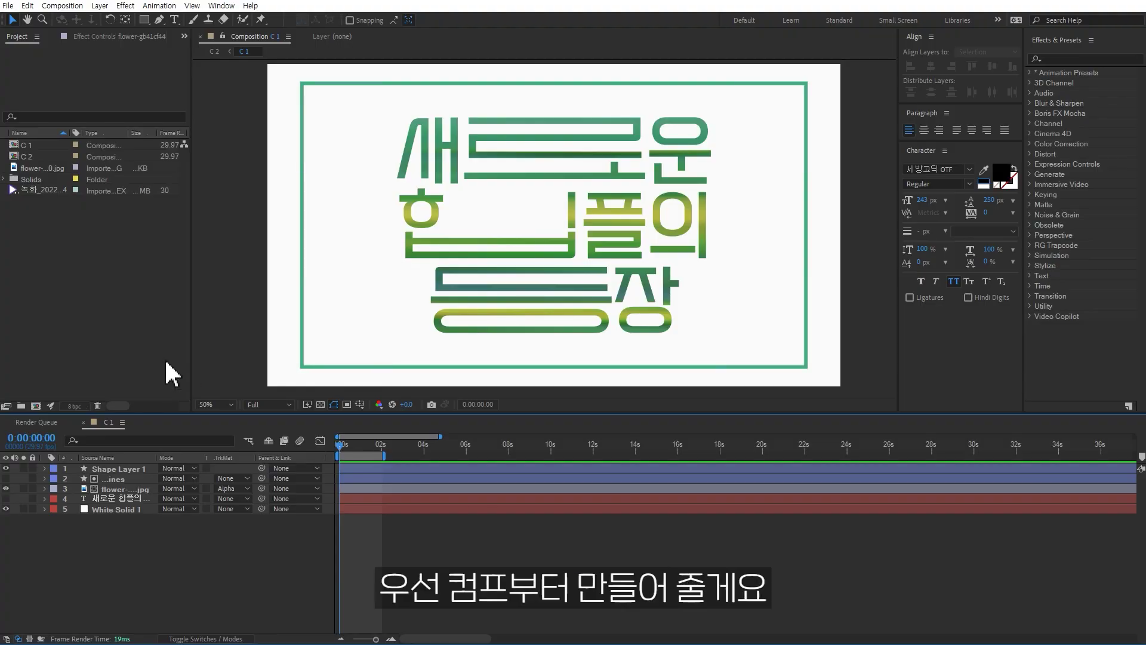
# Step: Create Comp 1 from the HDTV 1080 29.97 preset with a 10-second duration
pyautogui.rightClick(77, 264)
pyautogui.click(117, 272)
pyautogui.moveTo(748, 39); pyautogui.dragTo(573, 115)
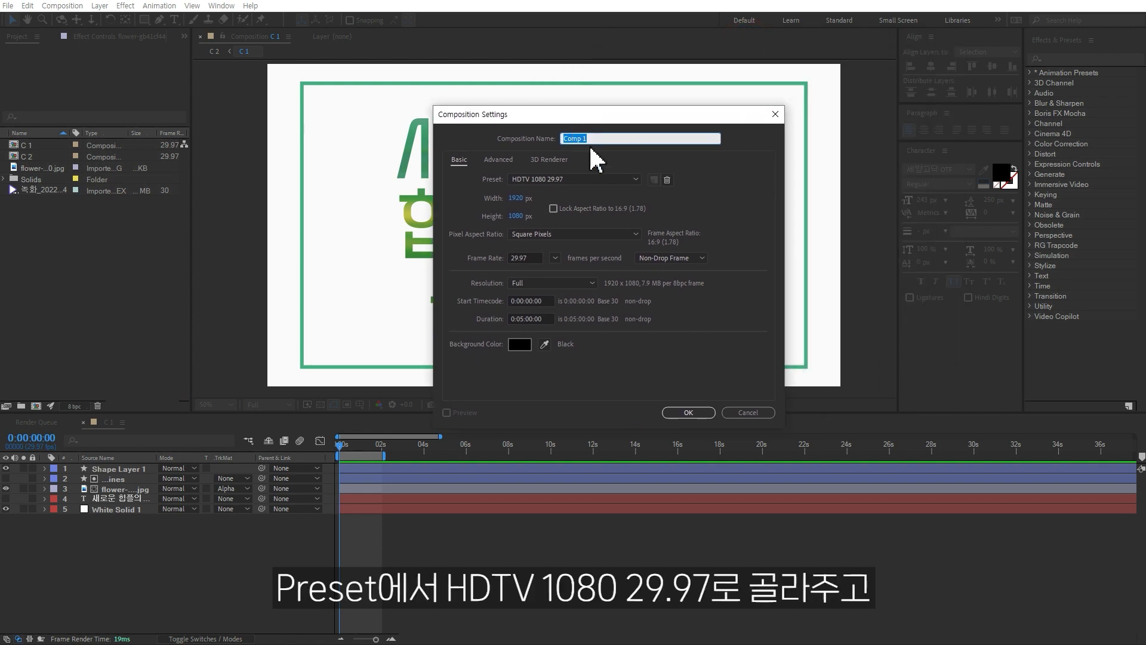
pyautogui.click(606, 179)
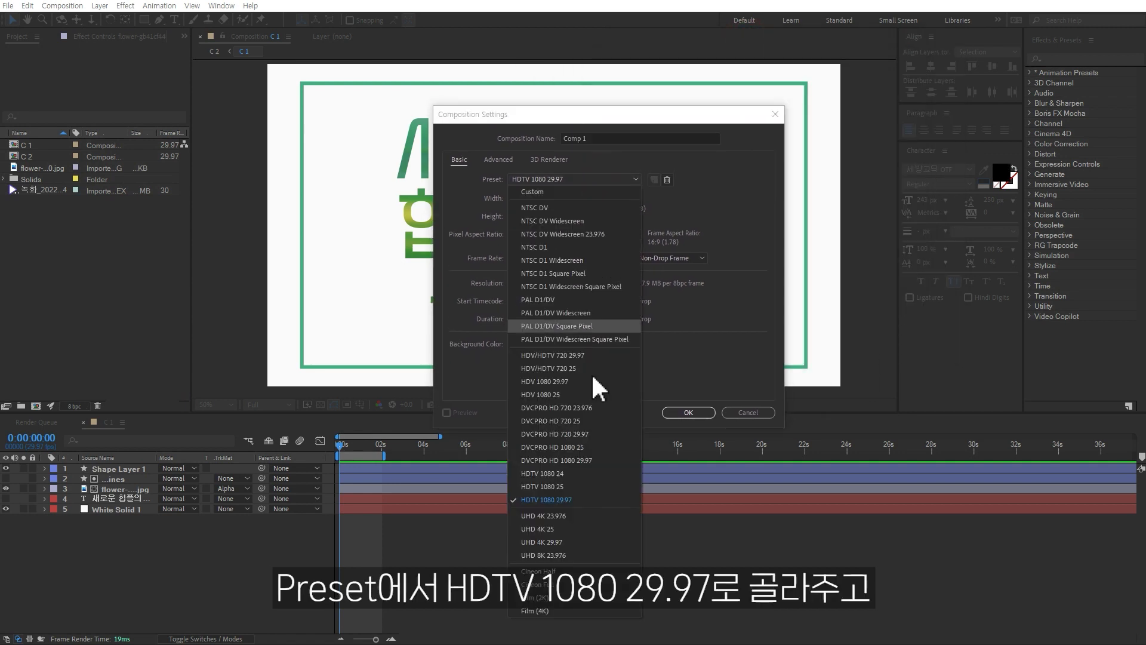
pyautogui.click(588, 502)
pyautogui.click(545, 319)
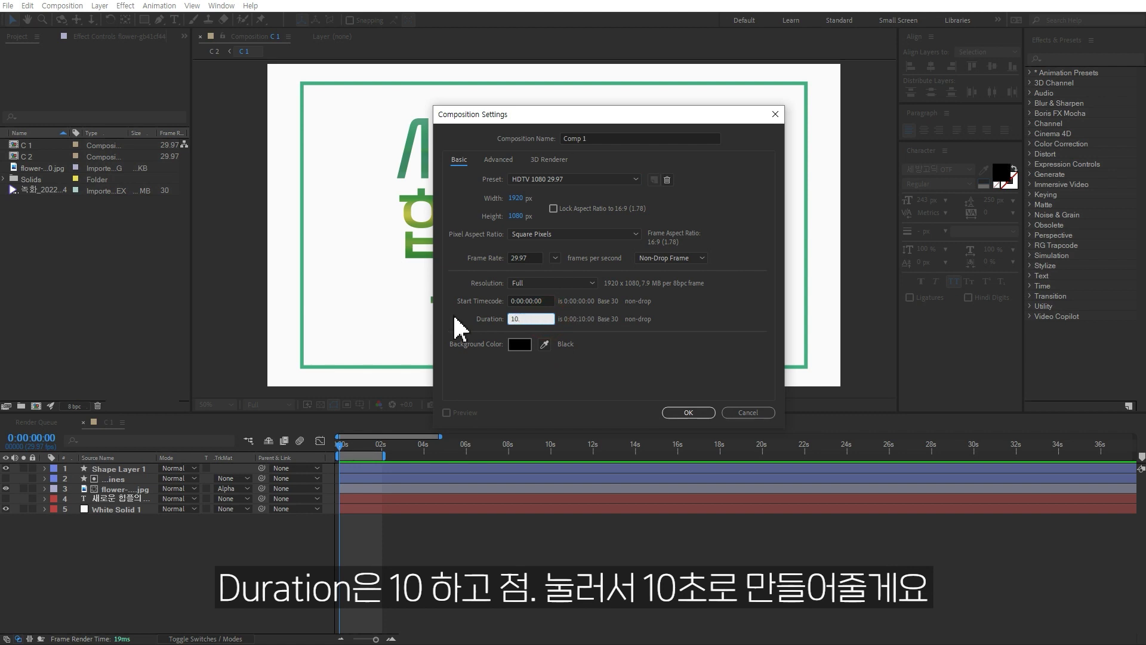
pyautogui.press('Return')
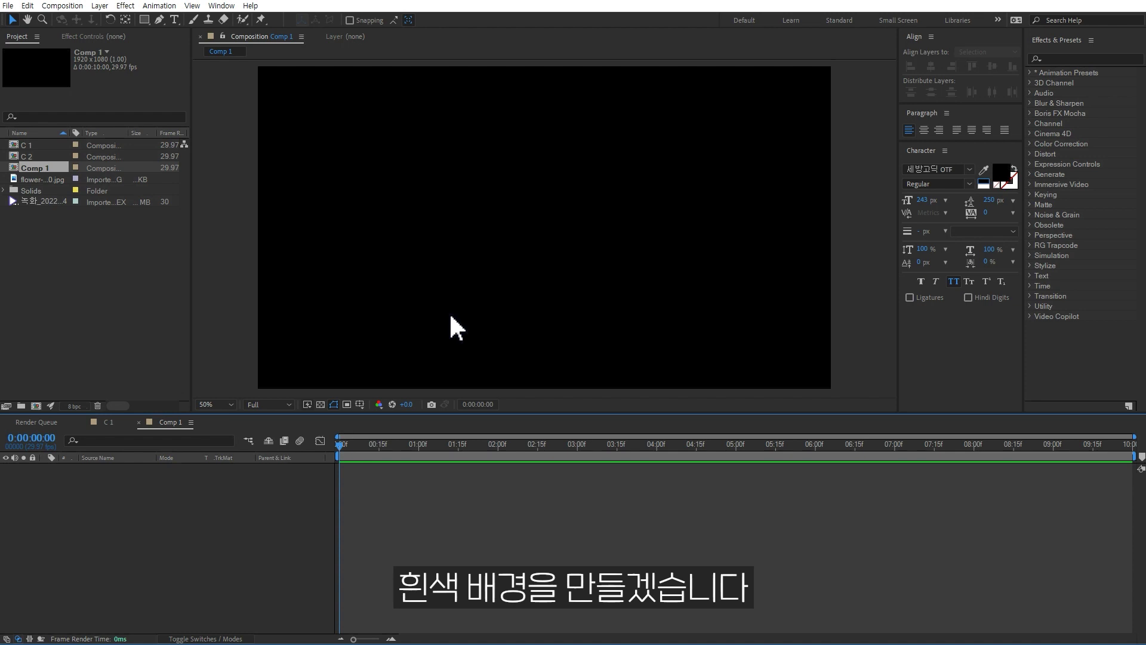
pyautogui.rightClick(240, 494)
# Step: Add a comp-sized 1920×1080 white solid (White Solid 2) as the background
pyautogui.moveTo(292, 503)
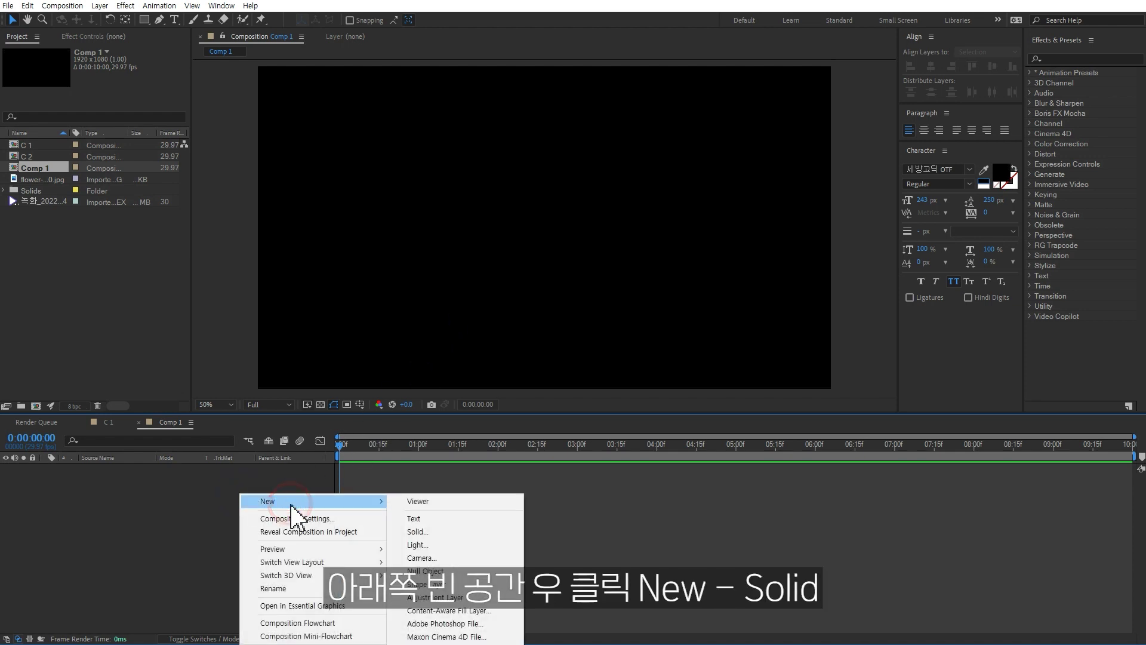
pyautogui.click(421, 531)
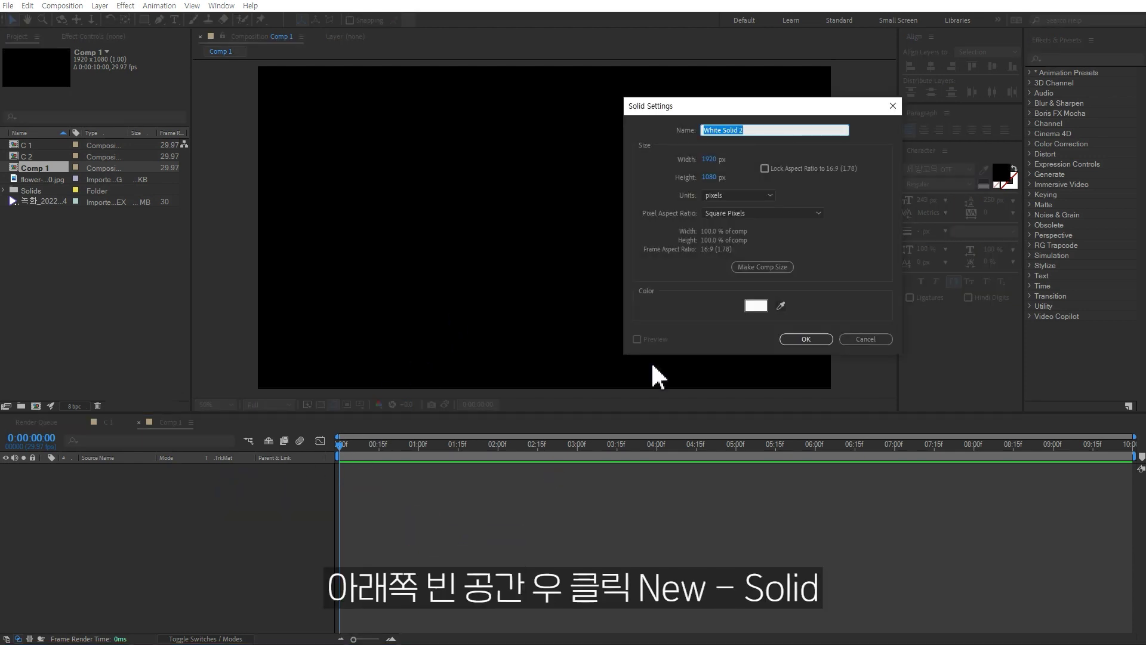
pyautogui.click(770, 268)
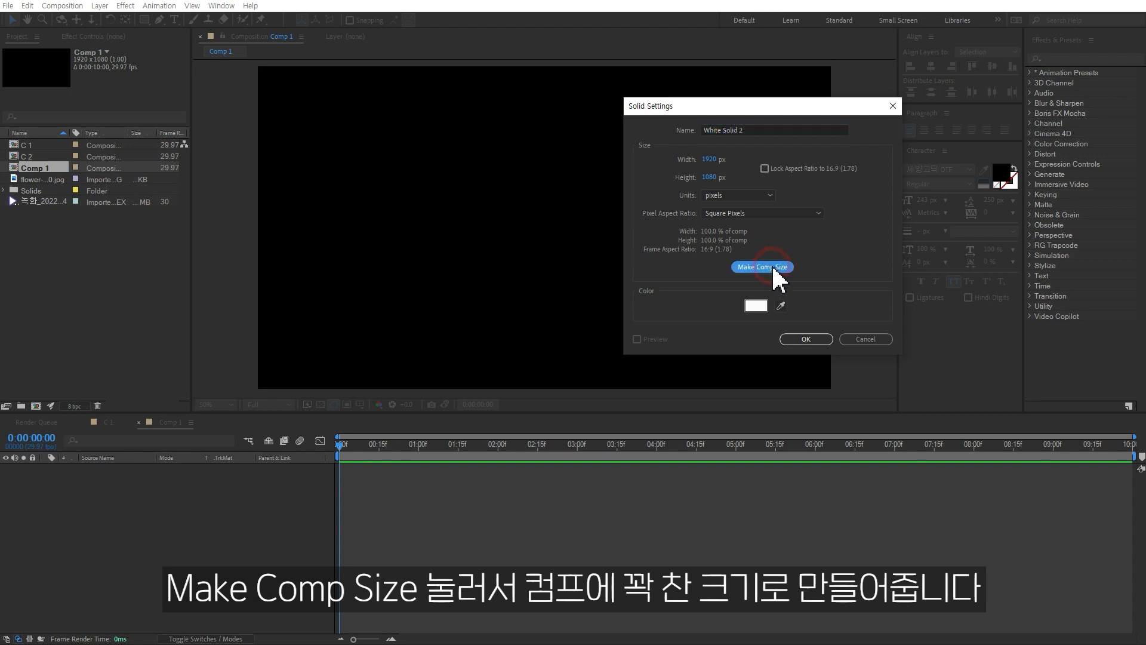
pyautogui.click(799, 339)
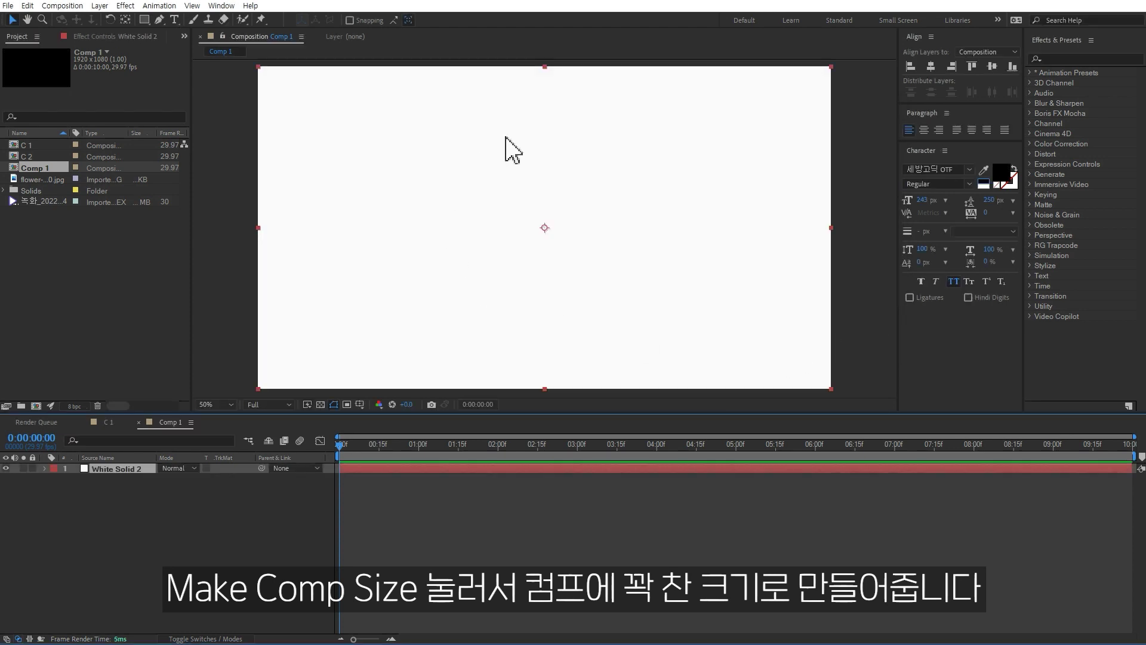
# Step: Add a text layer reading '새로운 힙플의 등장' on three lines and shift it up-left
pyautogui.rightClick(207, 495)
pyautogui.moveTo(239, 499)
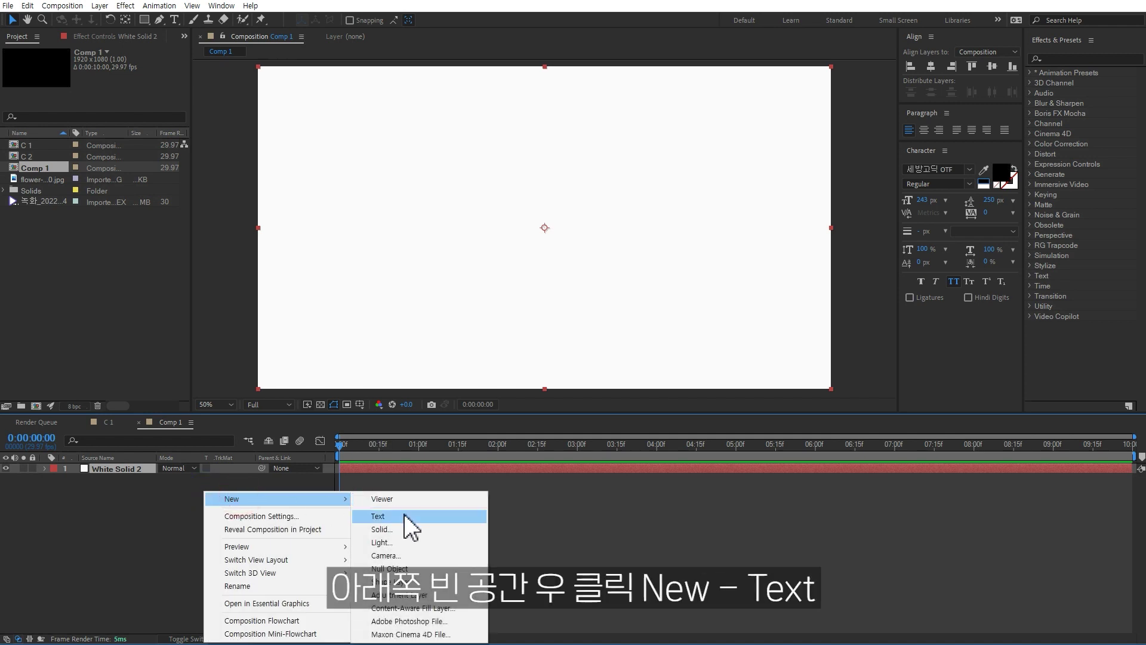
pyautogui.click(378, 516)
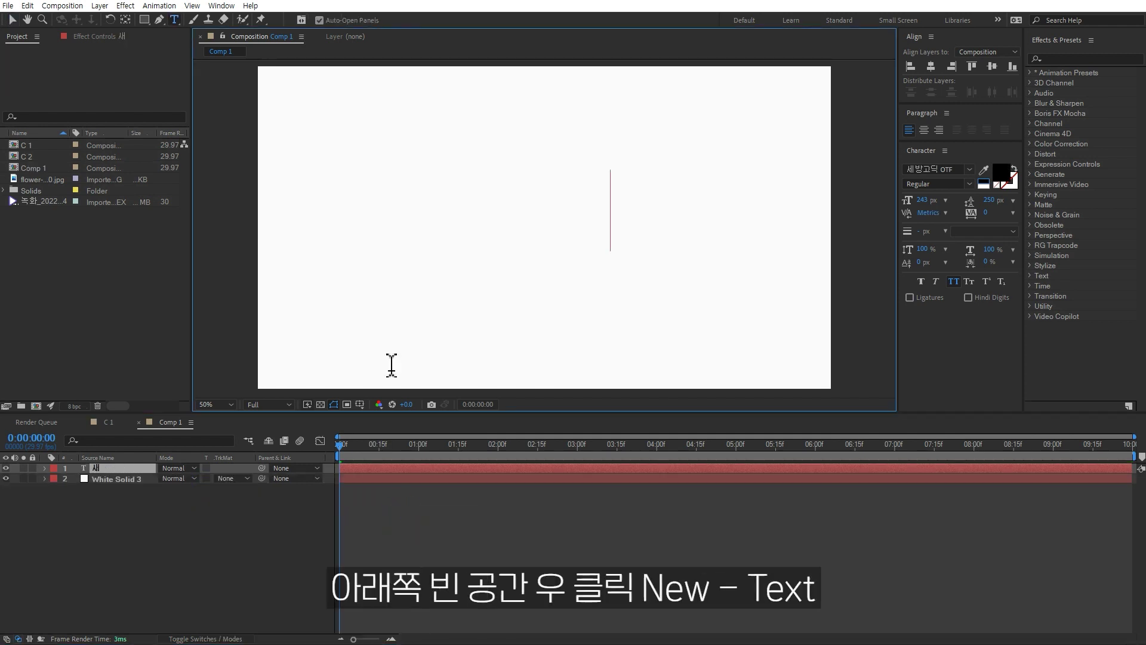
pyautogui.write('새로운 힙플')
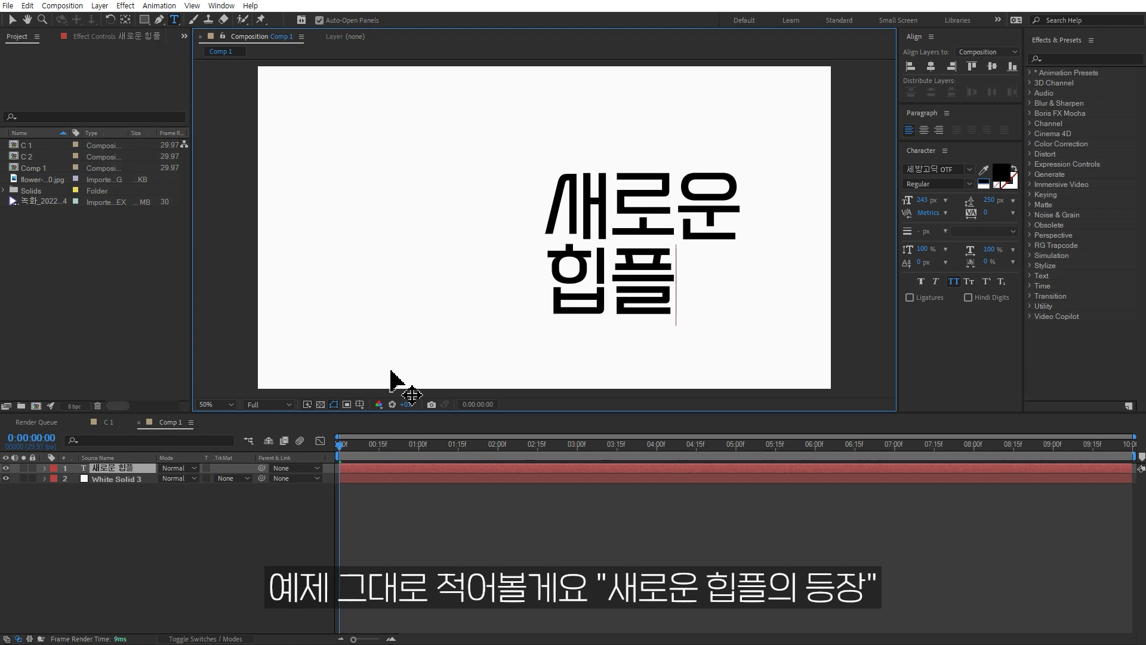
pyautogui.write('의 등장')
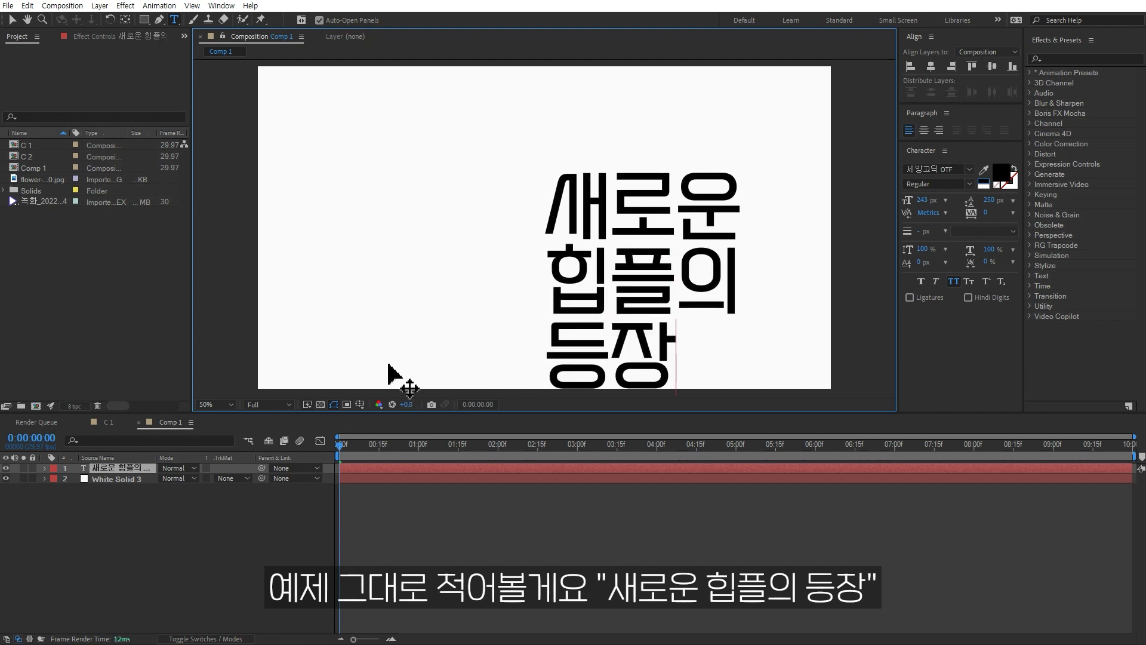
pyautogui.click(12, 20)
pyautogui.moveTo(705, 270); pyautogui.dragTo(669, 219)
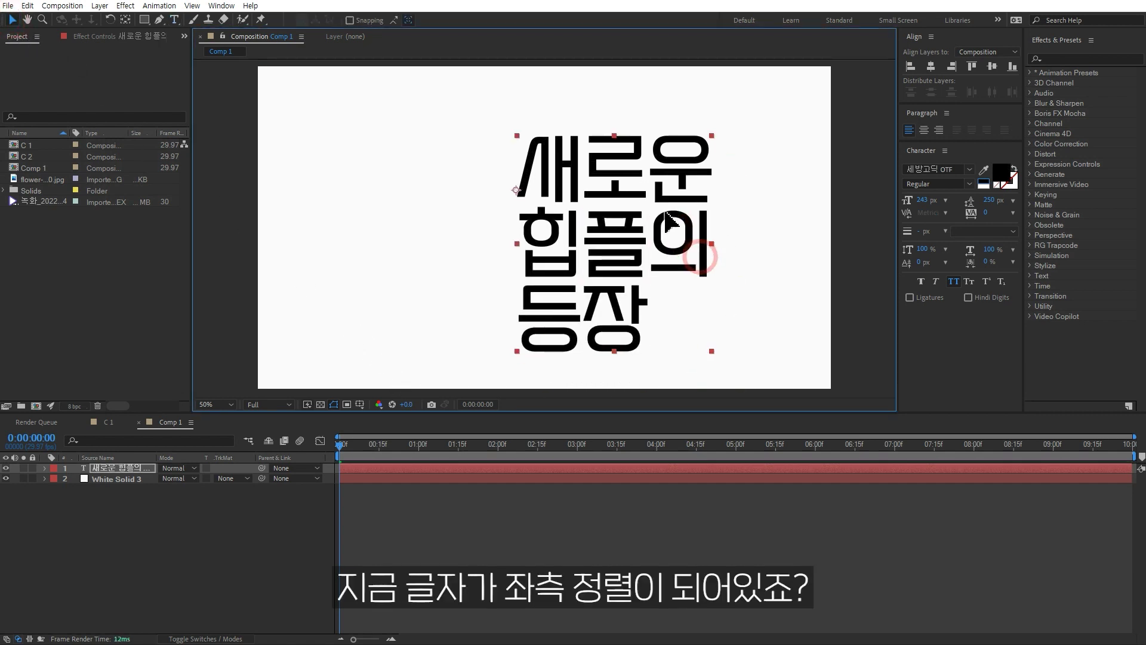
# Step: Center the title lines, move the anchor to the text centre, and align it to the comp's middle
pyautogui.click(923, 129)
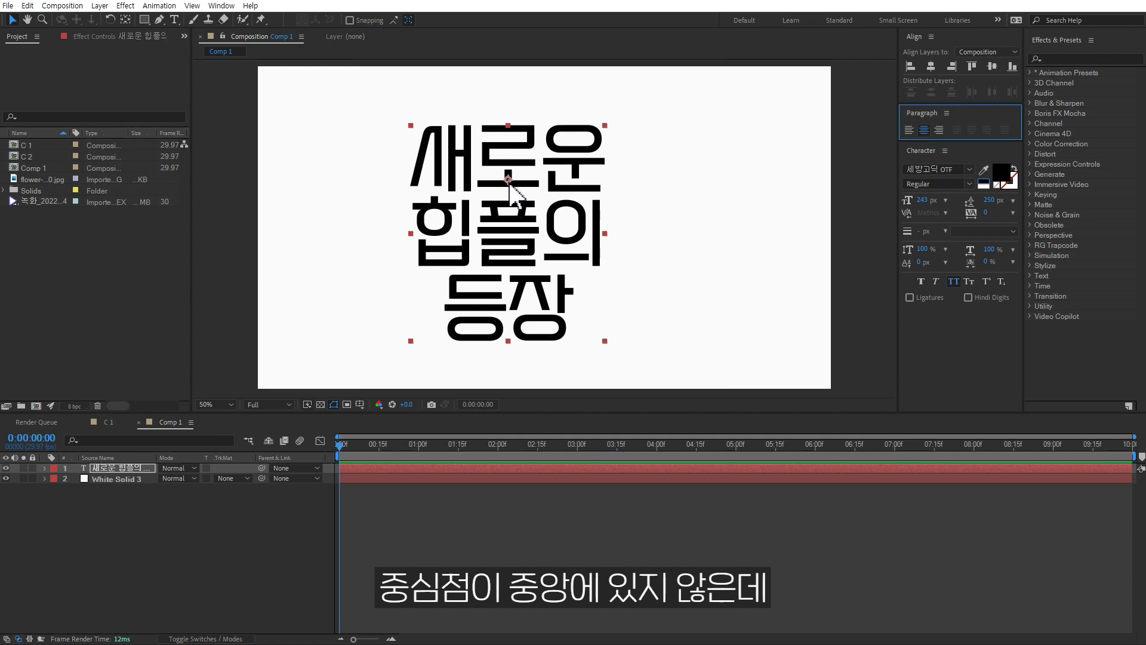
pyautogui.hotkey('ctrl', 'alt', 'Home')
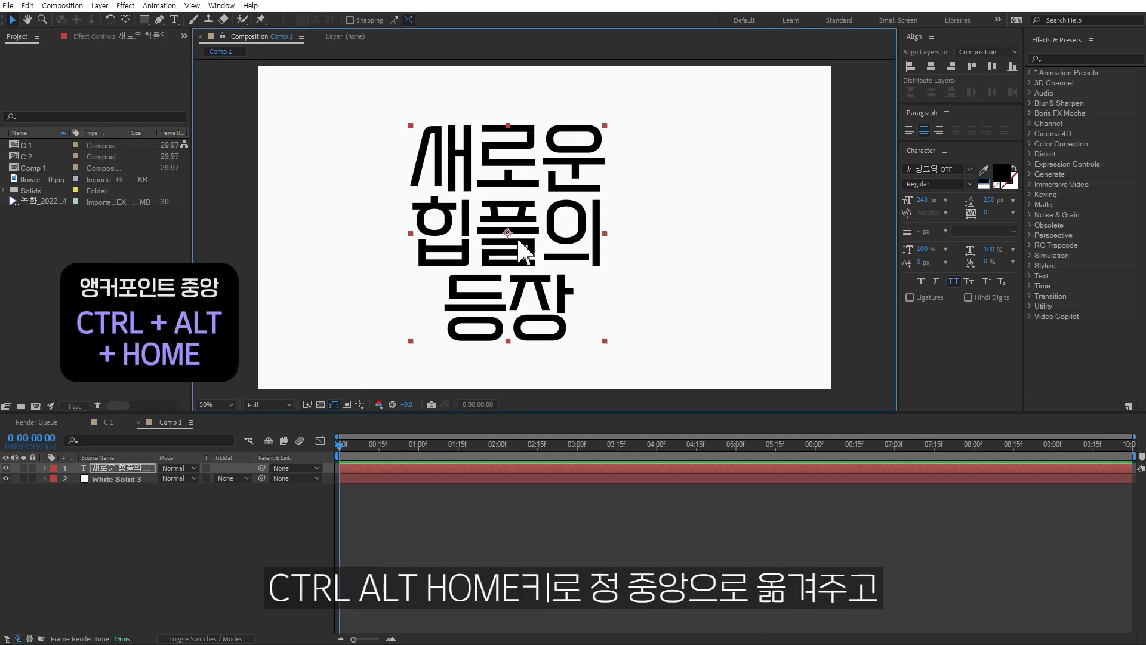
pyautogui.click(930, 67)
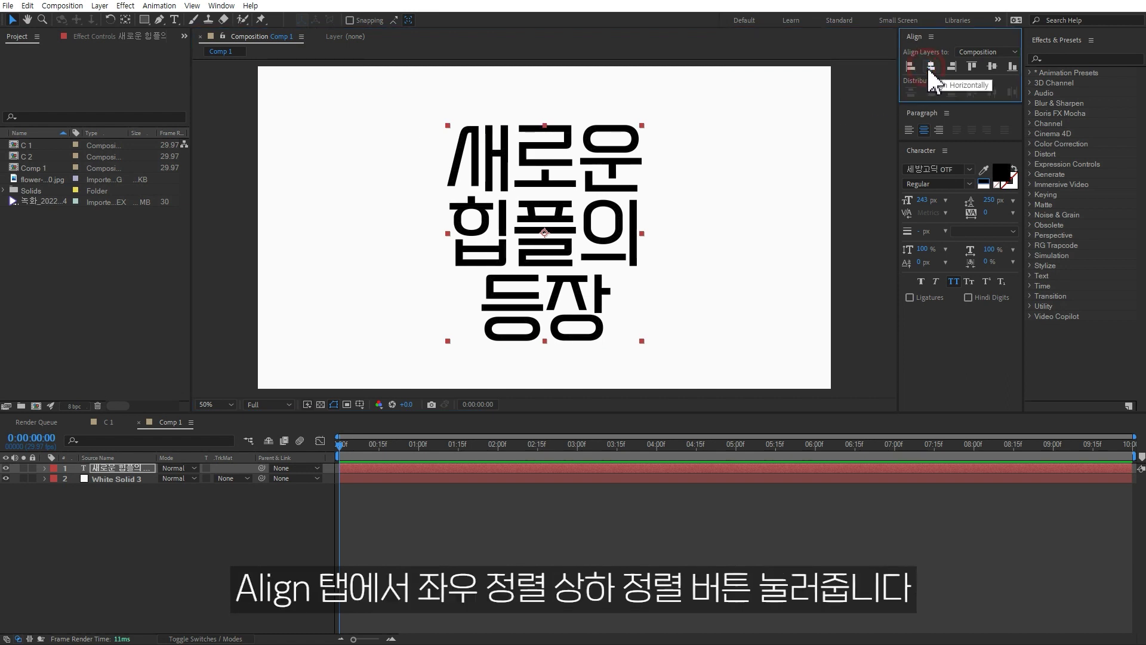
pyautogui.click(992, 67)
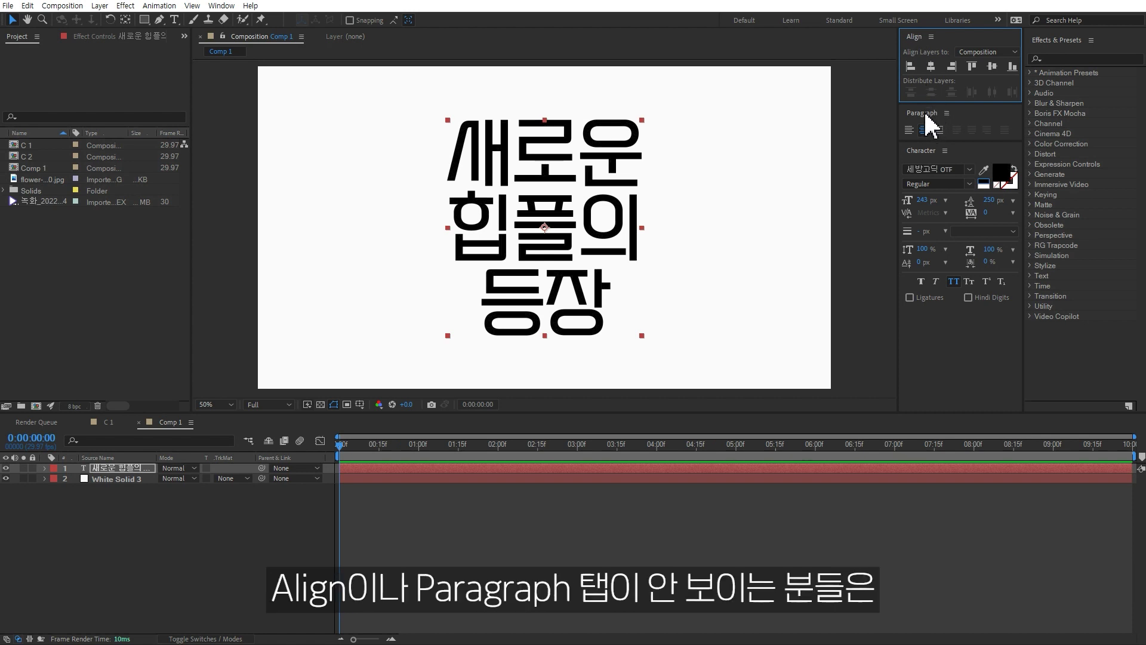
pyautogui.click(222, 6)
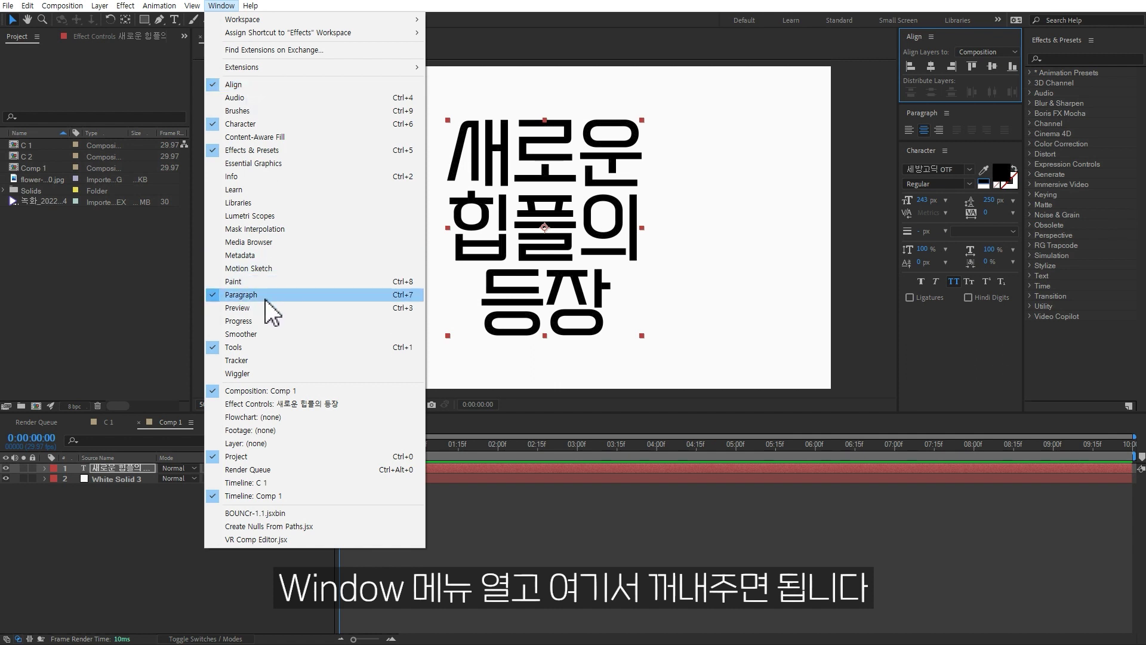
pyautogui.click(585, 525)
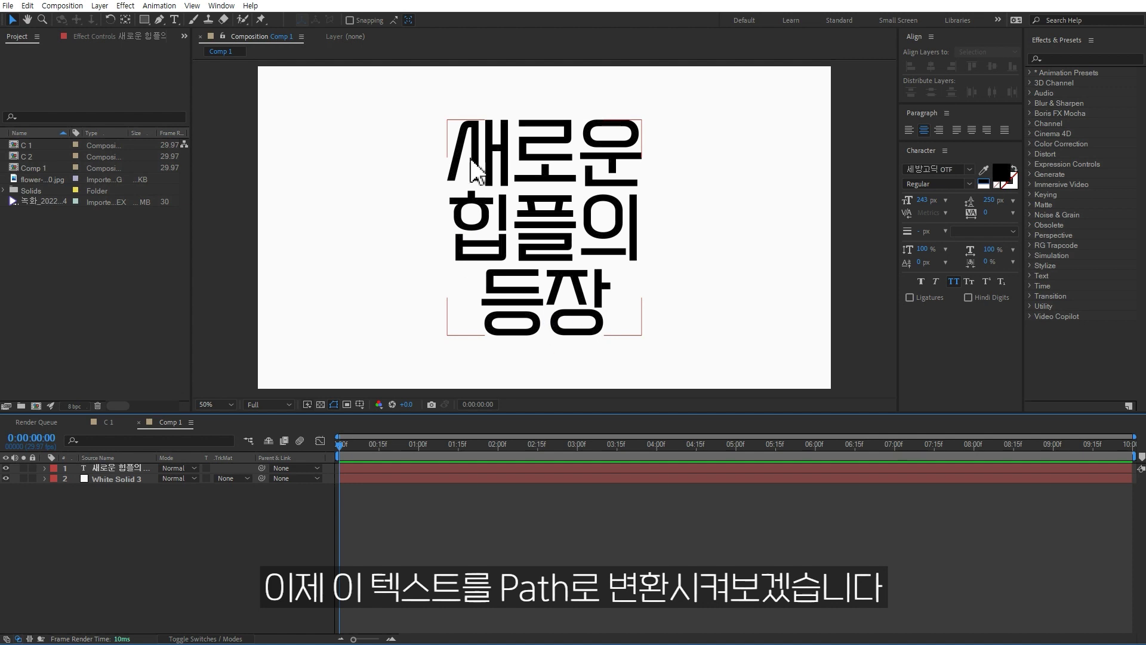
pyautogui.click(572, 257)
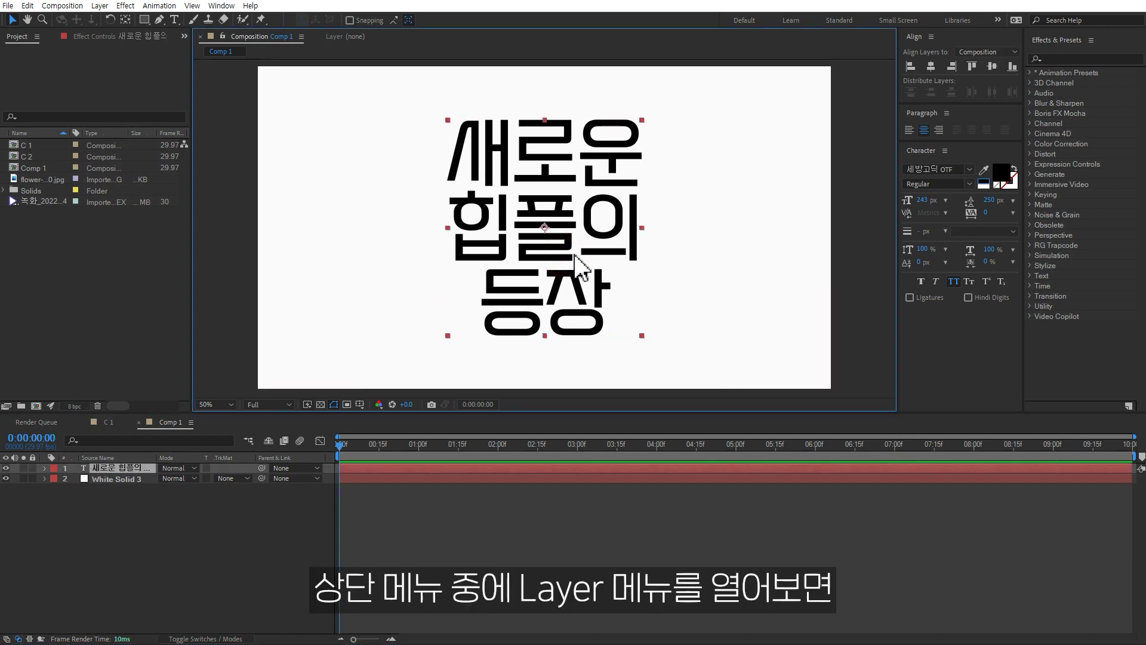
pyautogui.click(100, 6)
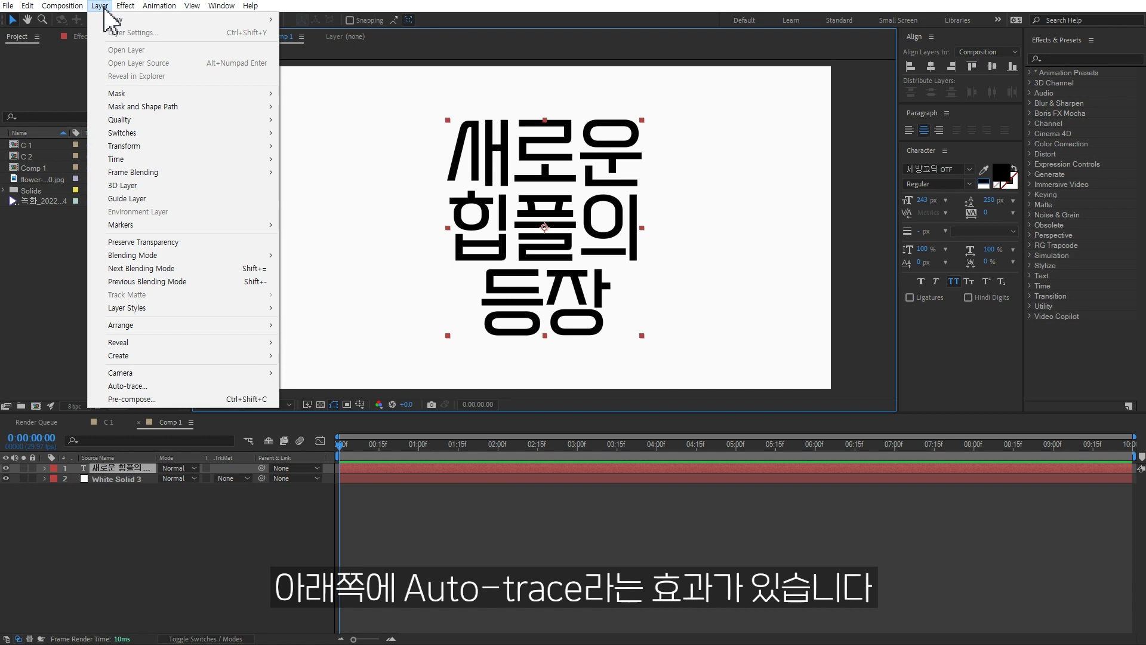
pyautogui.click(152, 387)
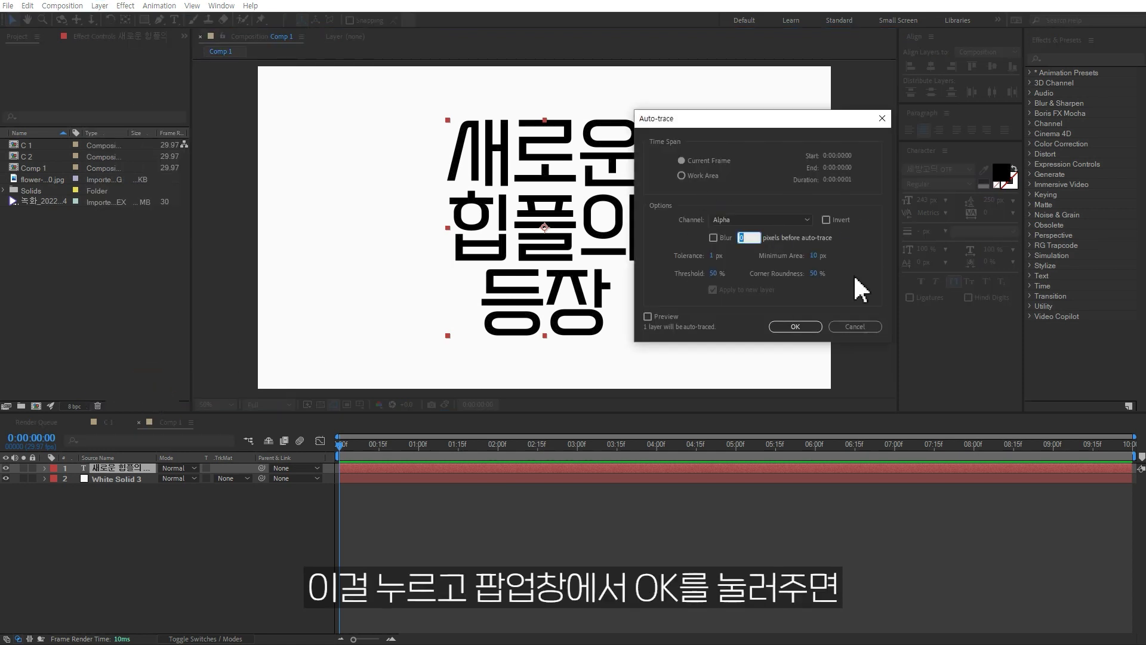
pyautogui.click(794, 328)
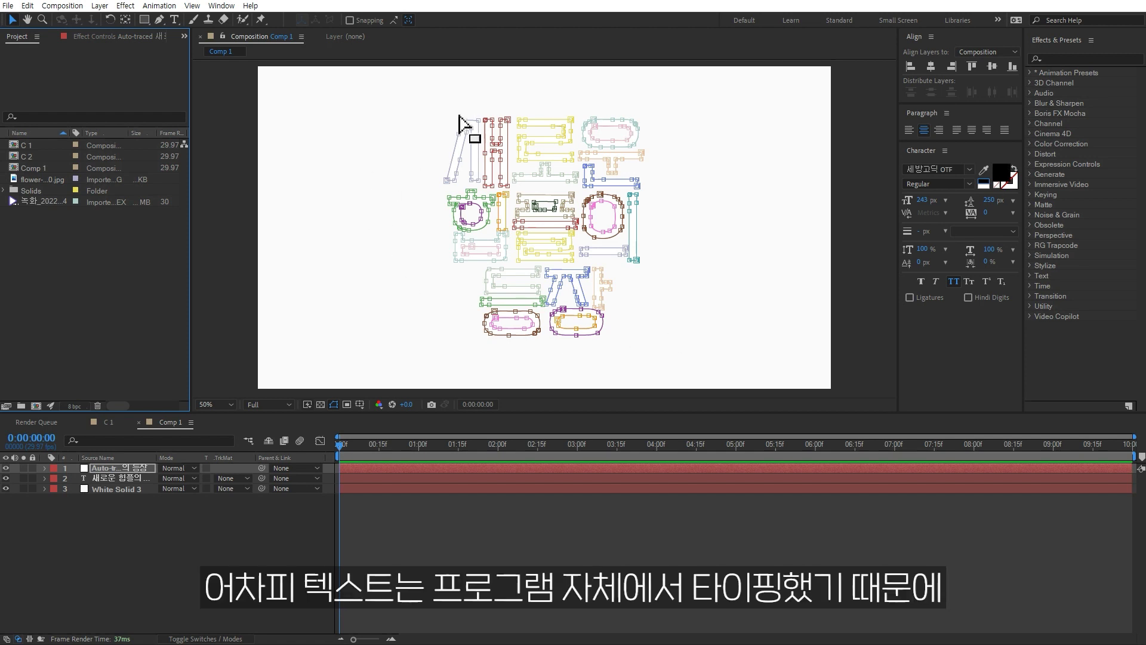
pyautogui.hotkey('ctrl', 'z')
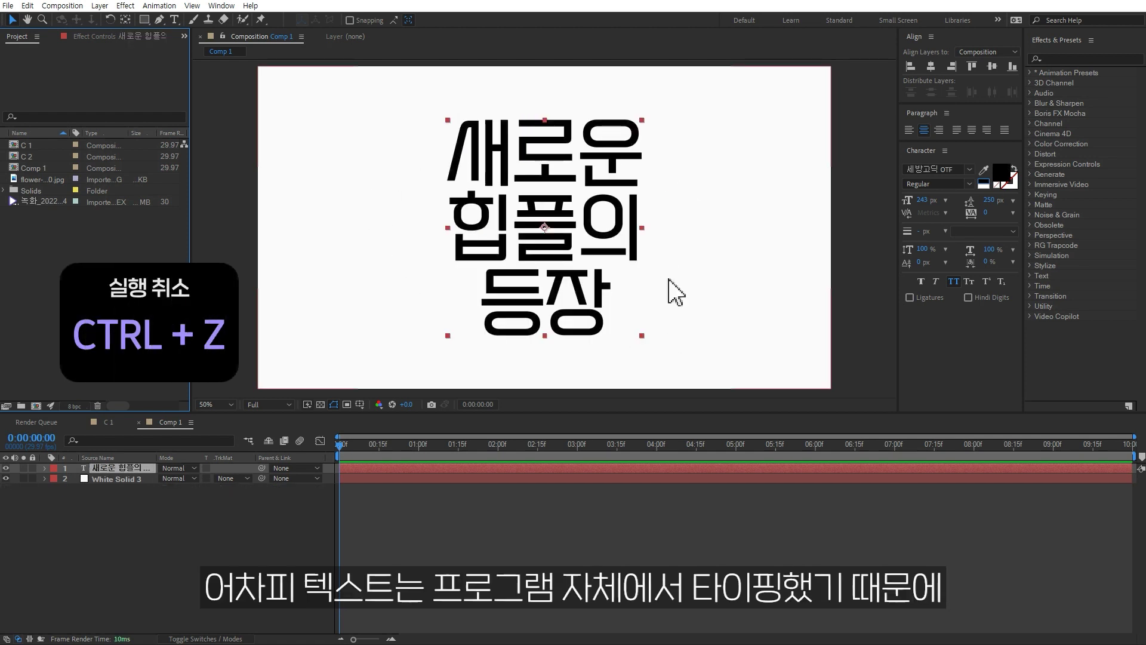
pyautogui.click(146, 470)
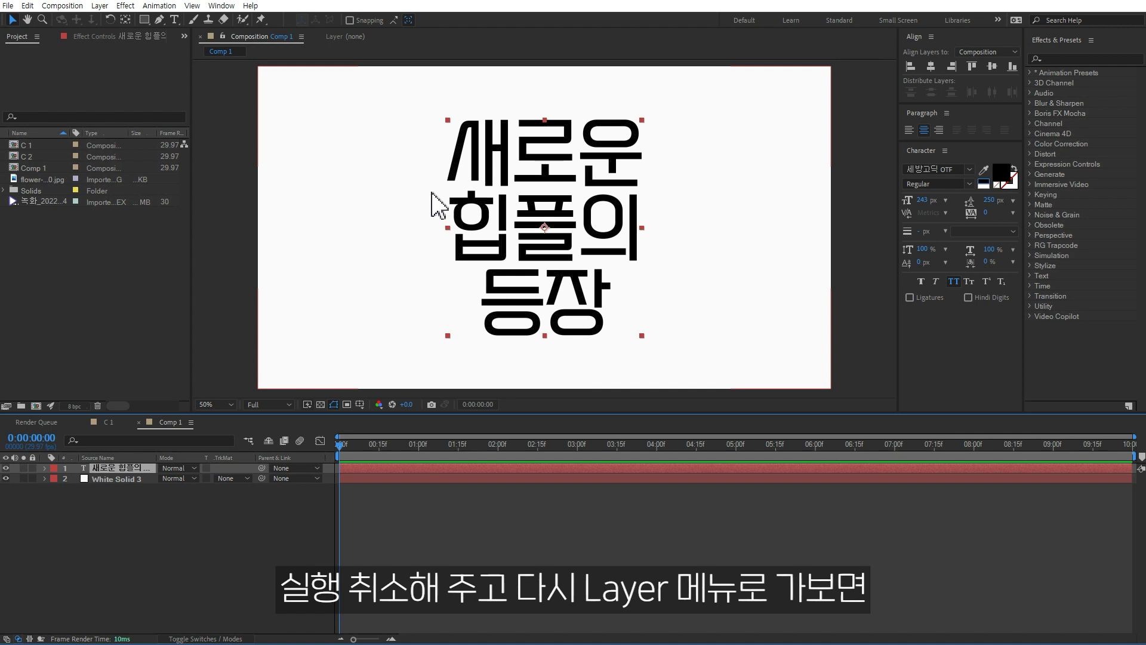
pyautogui.click(99, 6)
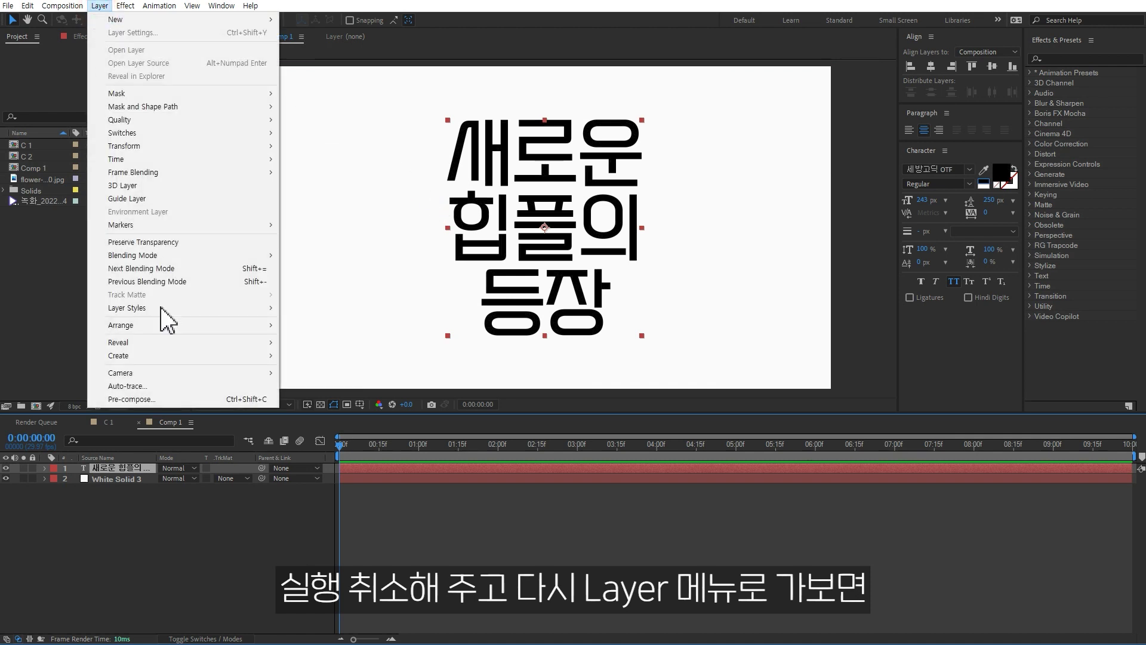
# Step: Create shapes from the title text, then trial-stretch letter points with the Pen tool and undo
pyautogui.moveTo(126, 358)
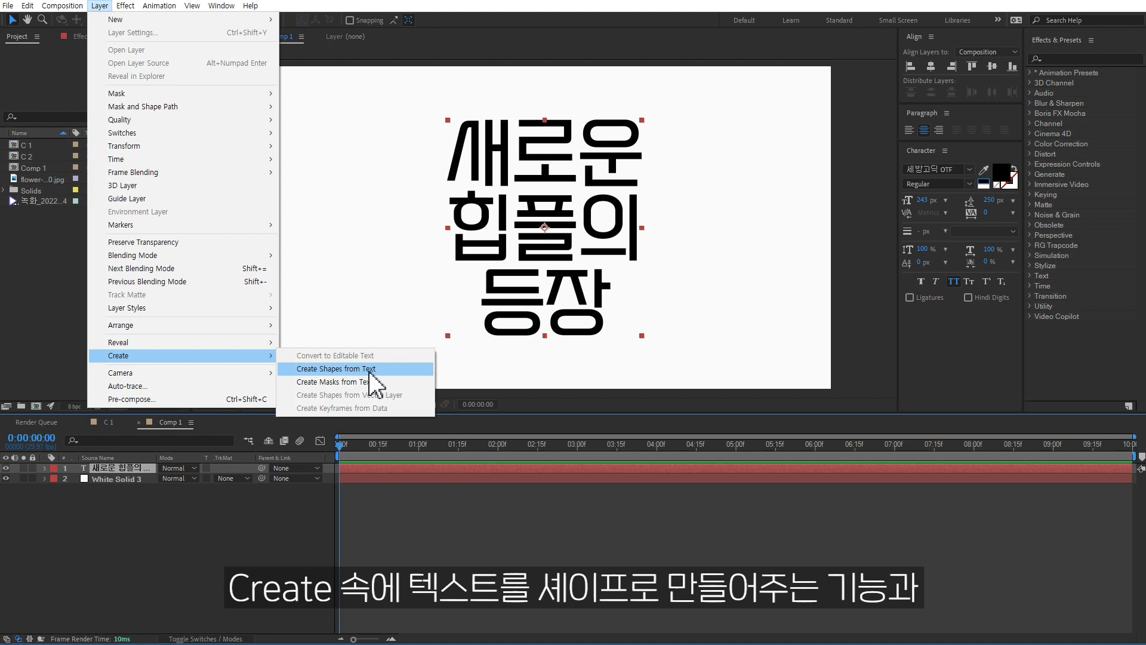
pyautogui.click(337, 369)
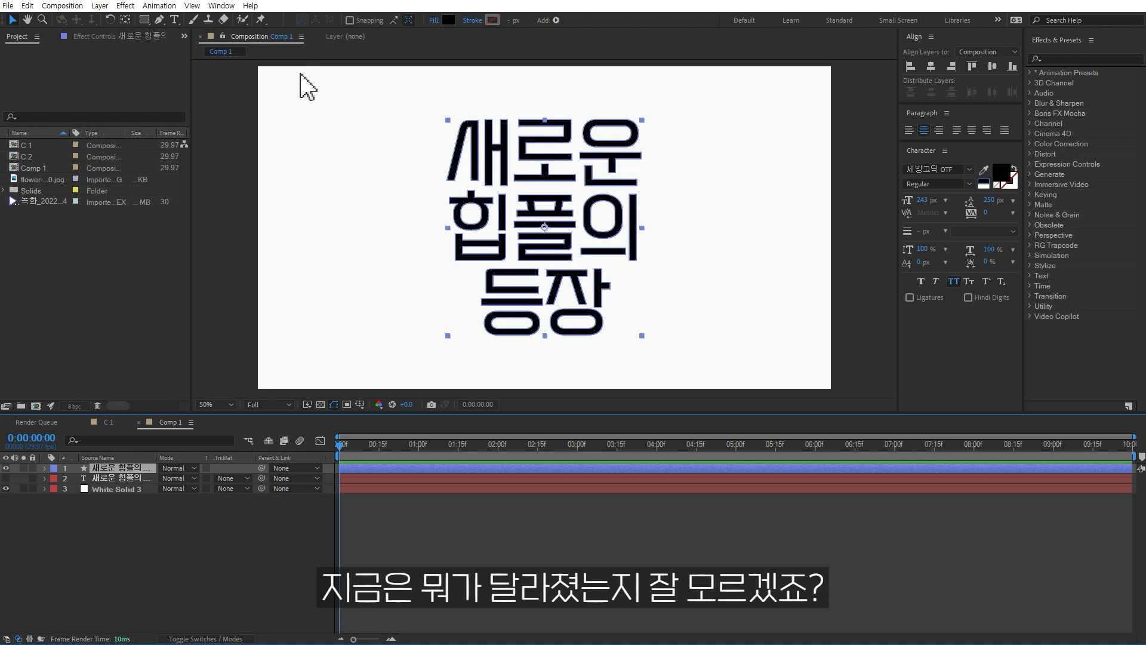
pyautogui.click(159, 19)
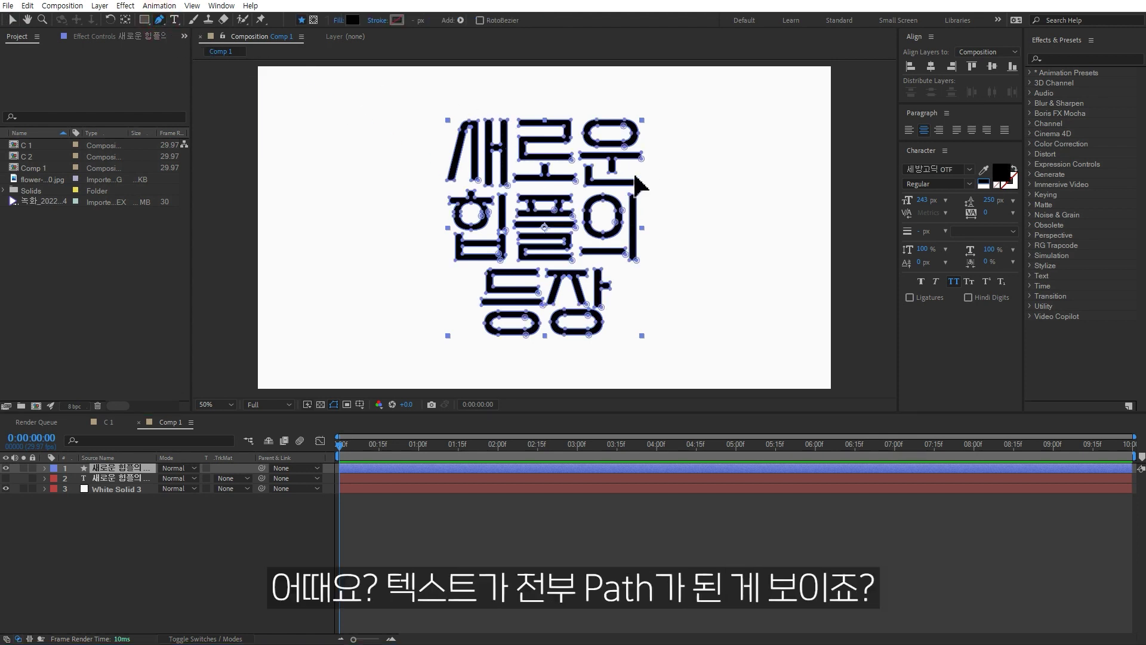
pyautogui.click(748, 161)
pyautogui.moveTo(747, 161); pyautogui.dragTo(728, 127)
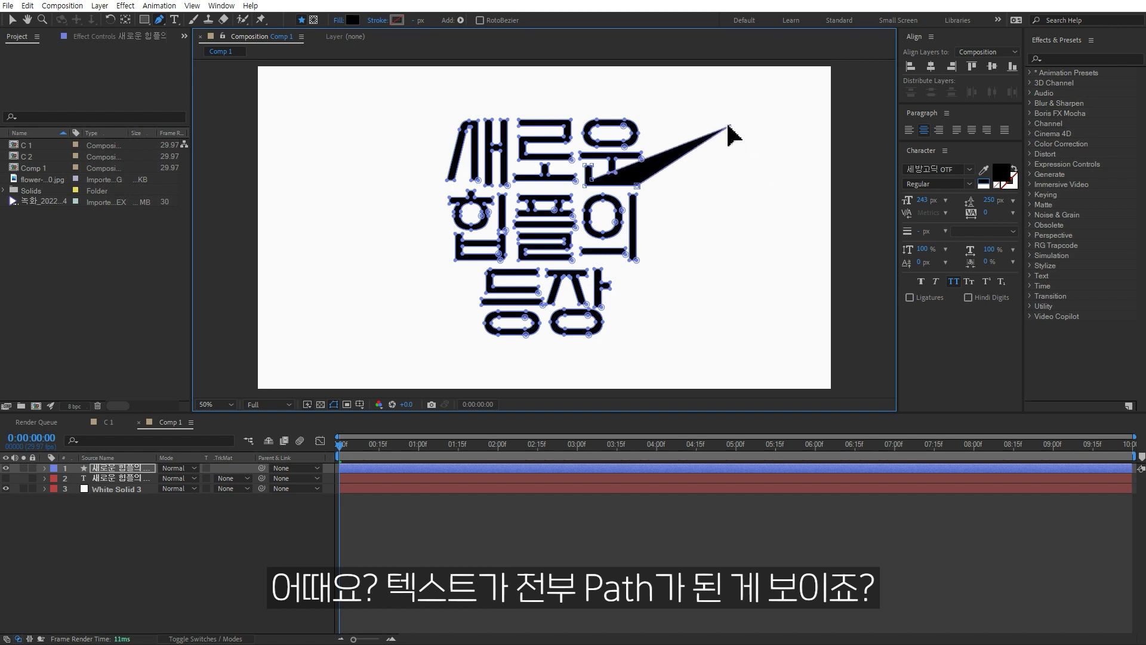
pyautogui.moveTo(638, 260); pyautogui.dragTo(685, 259)
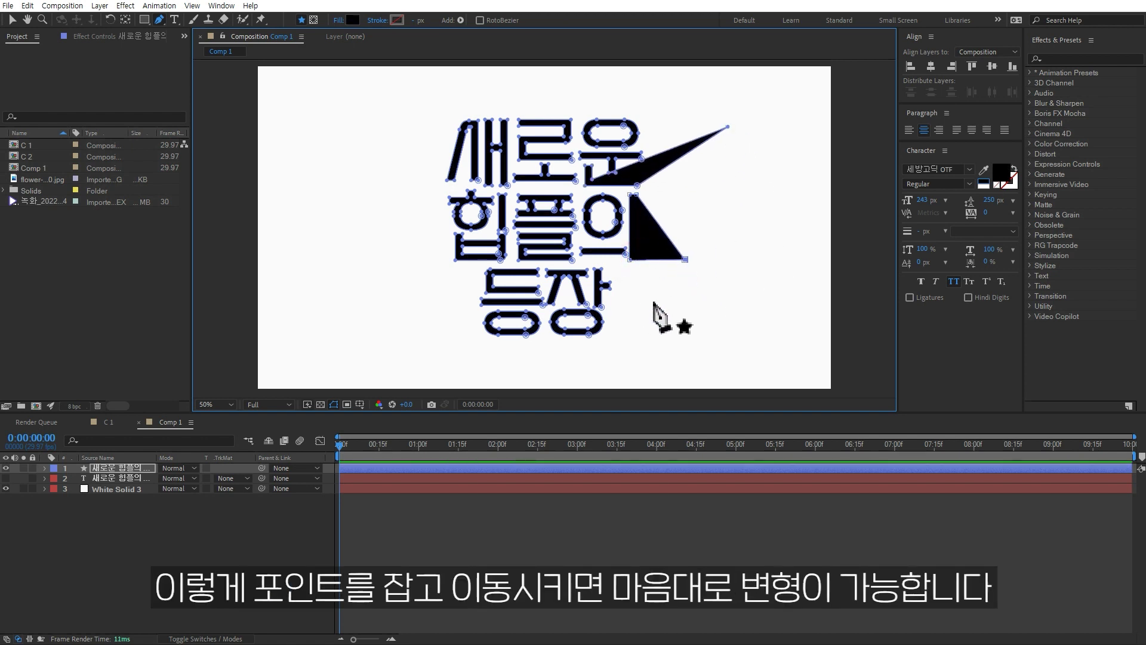
pyautogui.hotkey('ctrl', 'z')
pyautogui.hotkey('ctrl', 'z')
pyautogui.hotkey('ctrl', 'z')
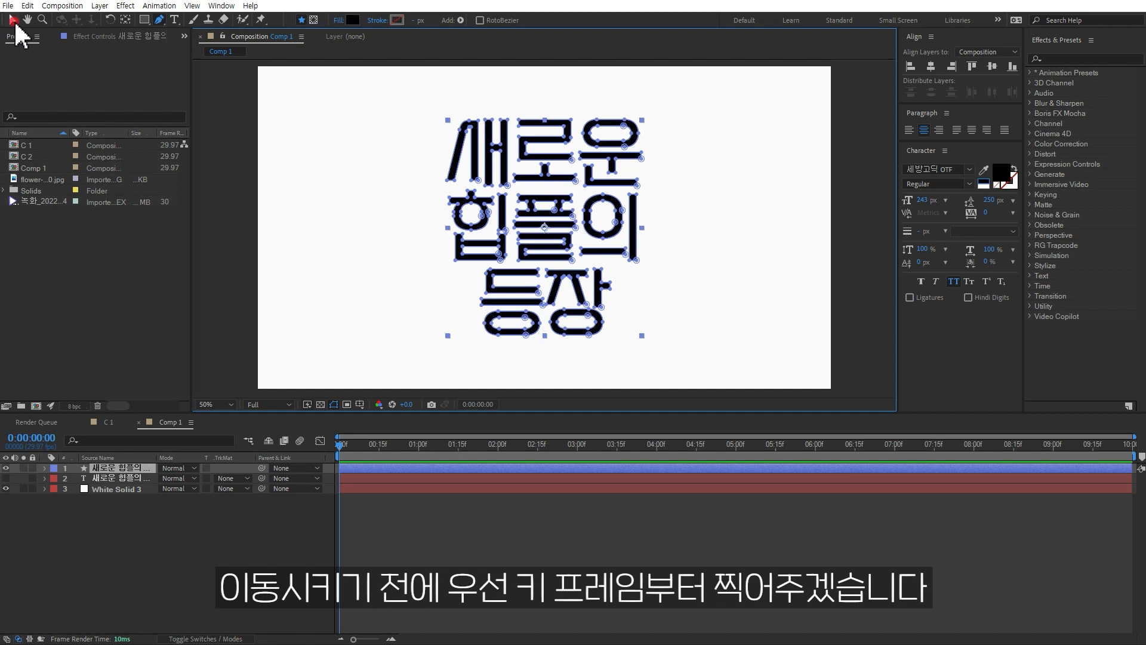
# Step: Set the time to 0:00:01:10 and keyframe both Path properties of the 새 group
pyautogui.click(12, 19)
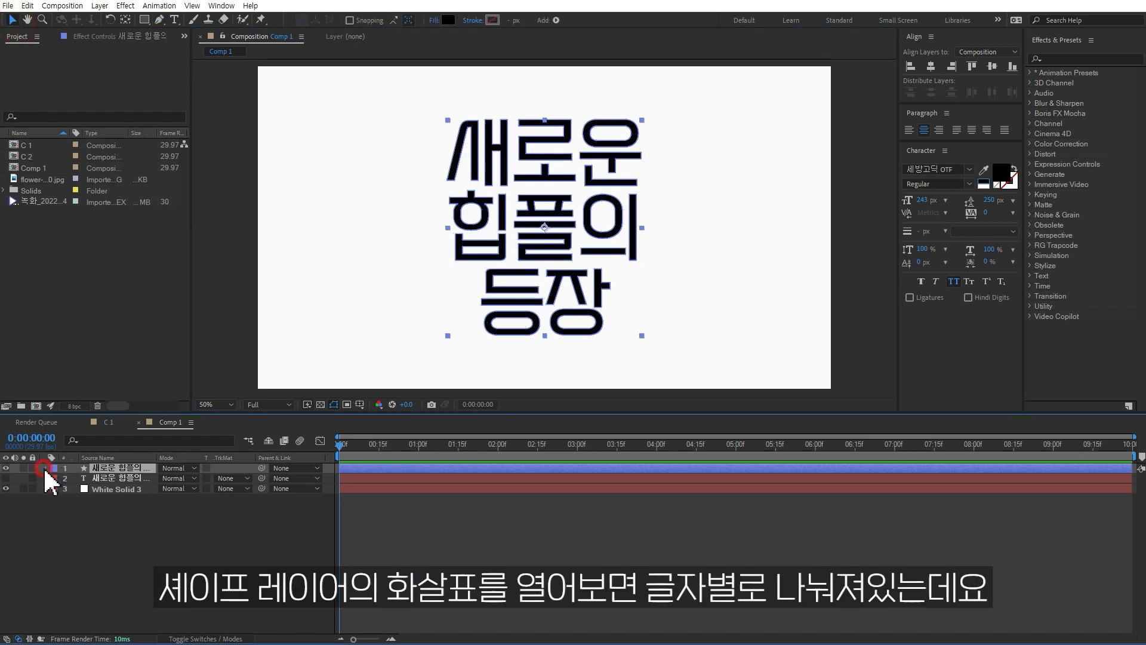
pyautogui.click(45, 469)
pyautogui.click(55, 480)
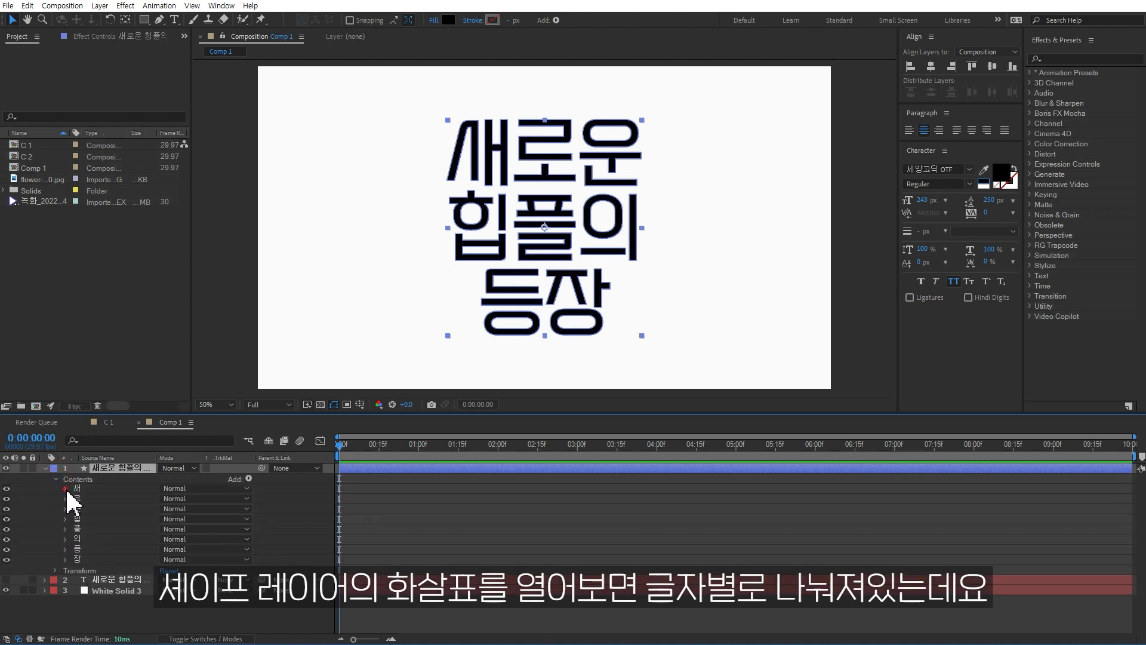
pyautogui.click(66, 490)
pyautogui.click(76, 499)
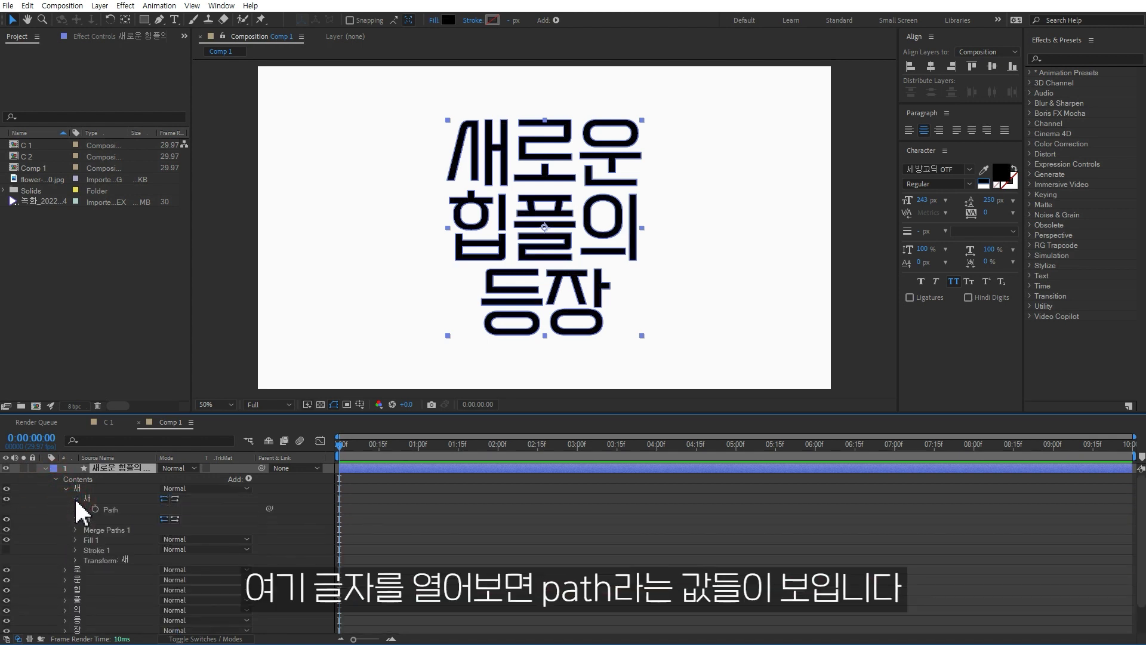
pyautogui.click(111, 511)
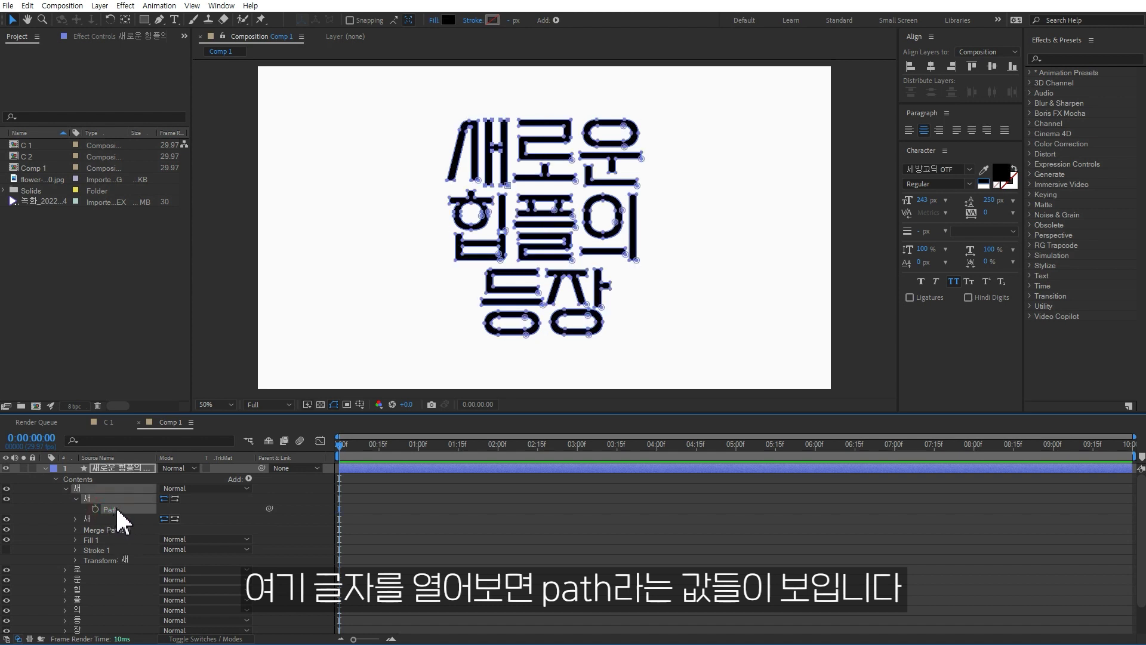
pyautogui.click(75, 519)
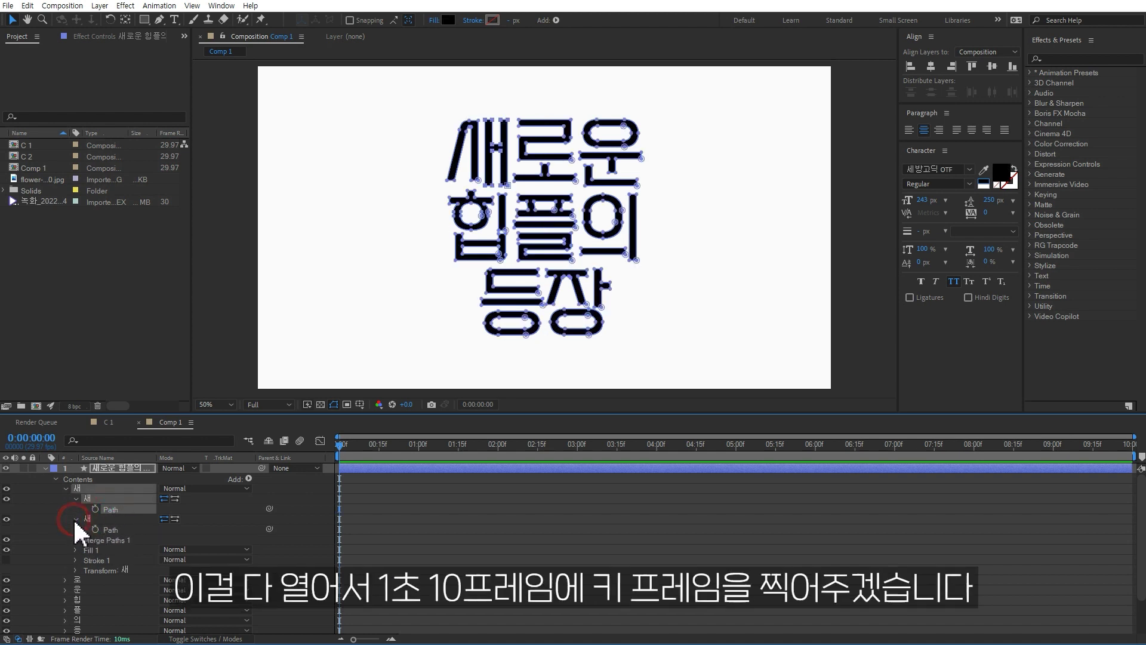
pyautogui.click(111, 530)
pyautogui.moveTo(420, 452); pyautogui.dragTo(445, 449)
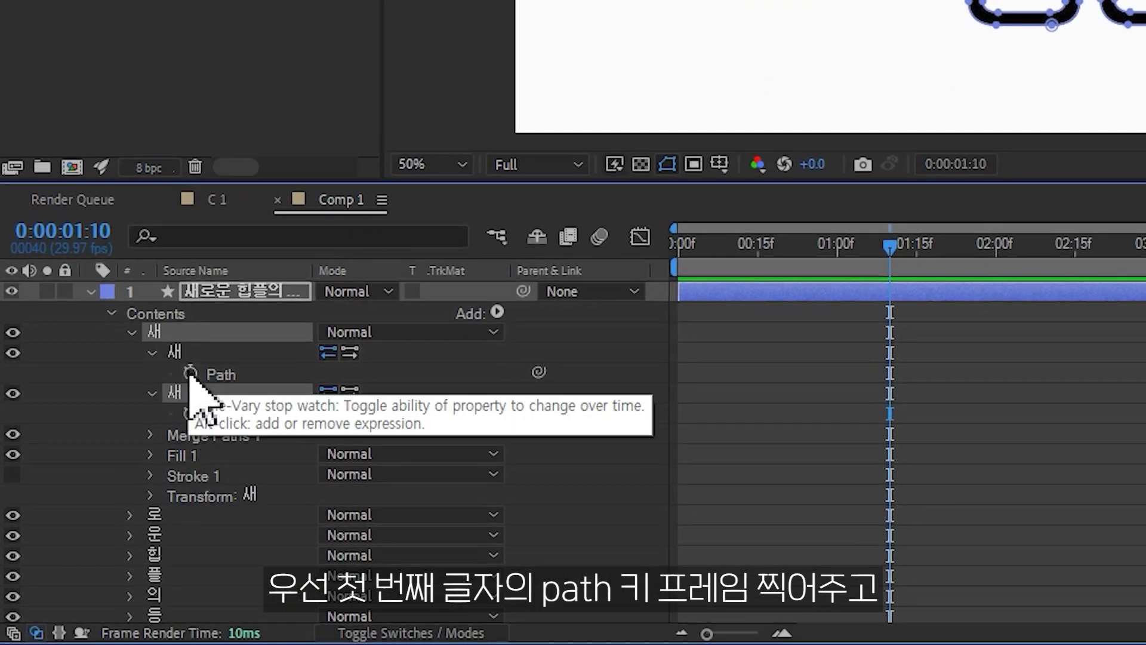
pyautogui.click(190, 373)
pyautogui.click(190, 413)
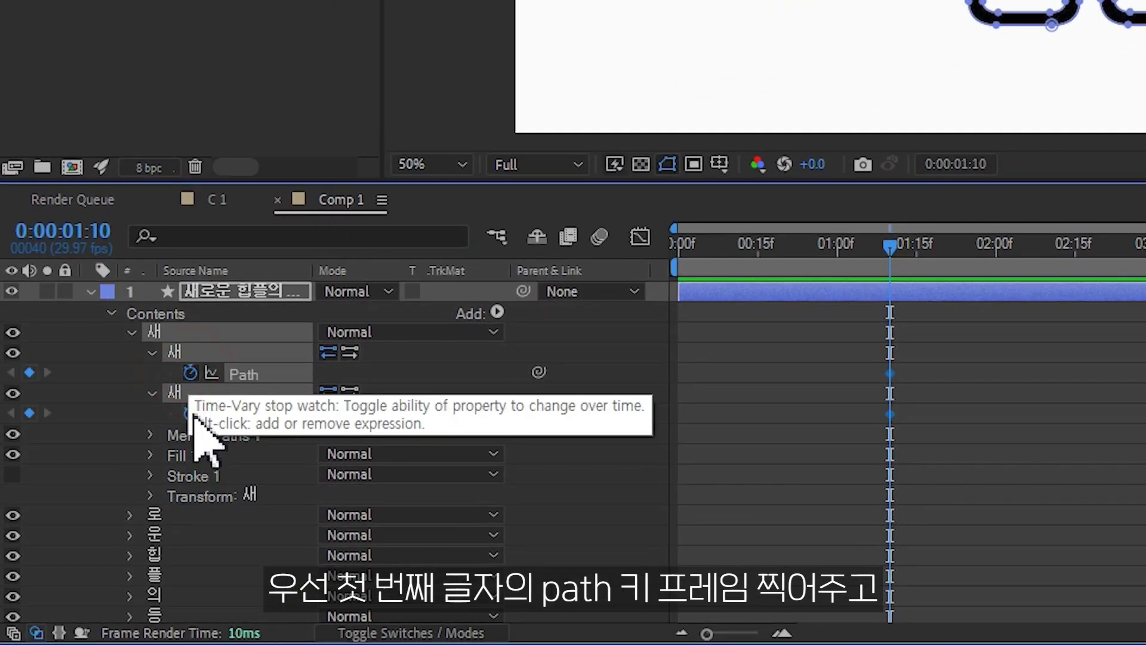
# Step: Keyframe both Path properties of the 로 letter group
pyautogui.click(132, 332)
pyautogui.click(132, 352)
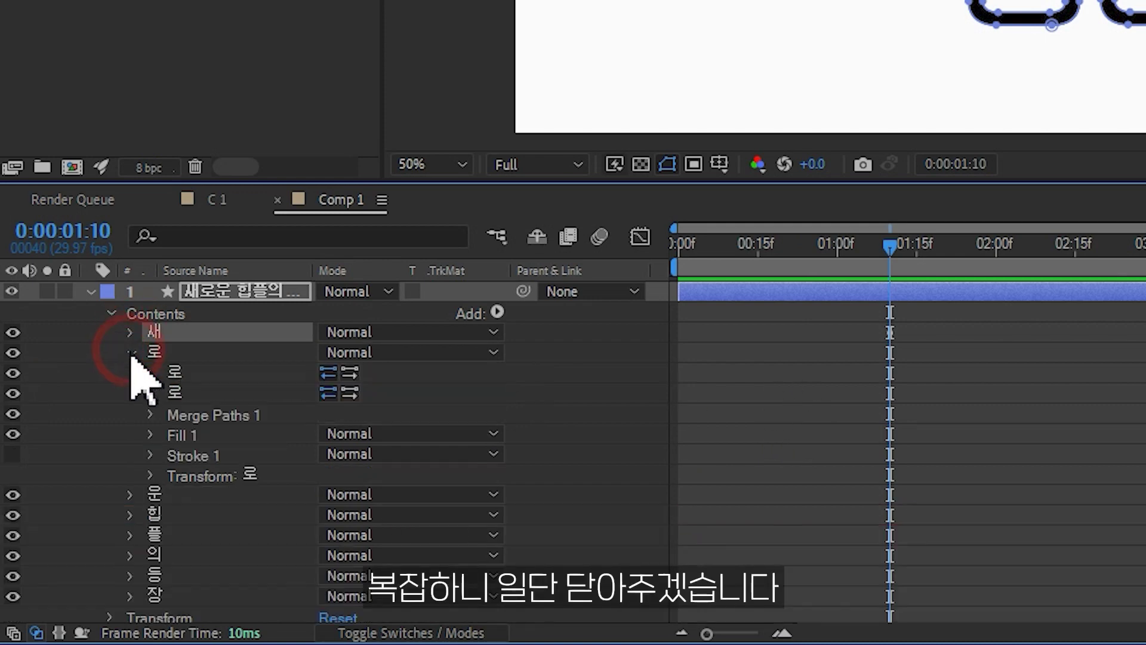
pyautogui.click(150, 373)
pyautogui.click(150, 413)
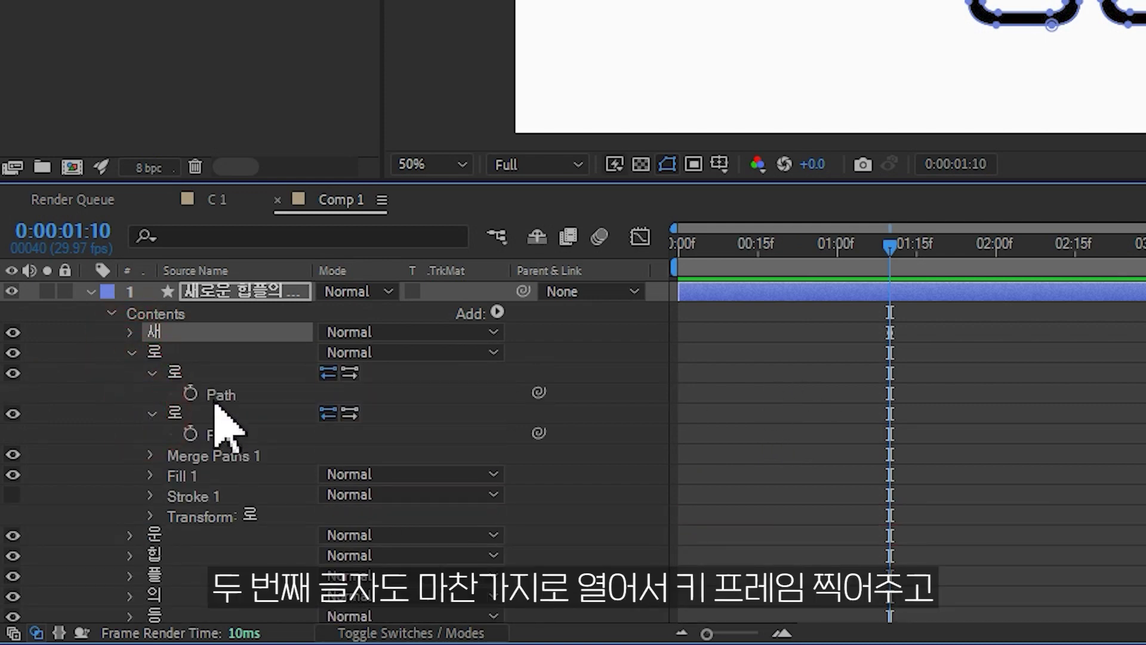
pyautogui.click(190, 392)
pyautogui.click(190, 433)
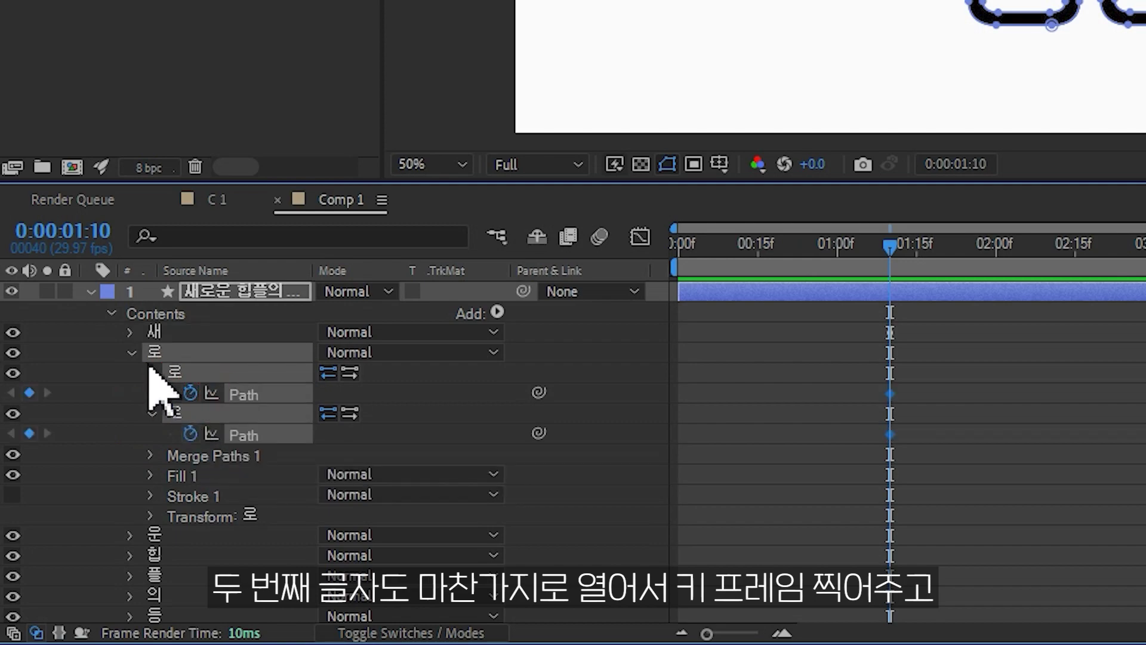
pyautogui.click(132, 352)
# Step: Keyframe all four Path properties of the 운 letter group
pyautogui.click(102, 422)
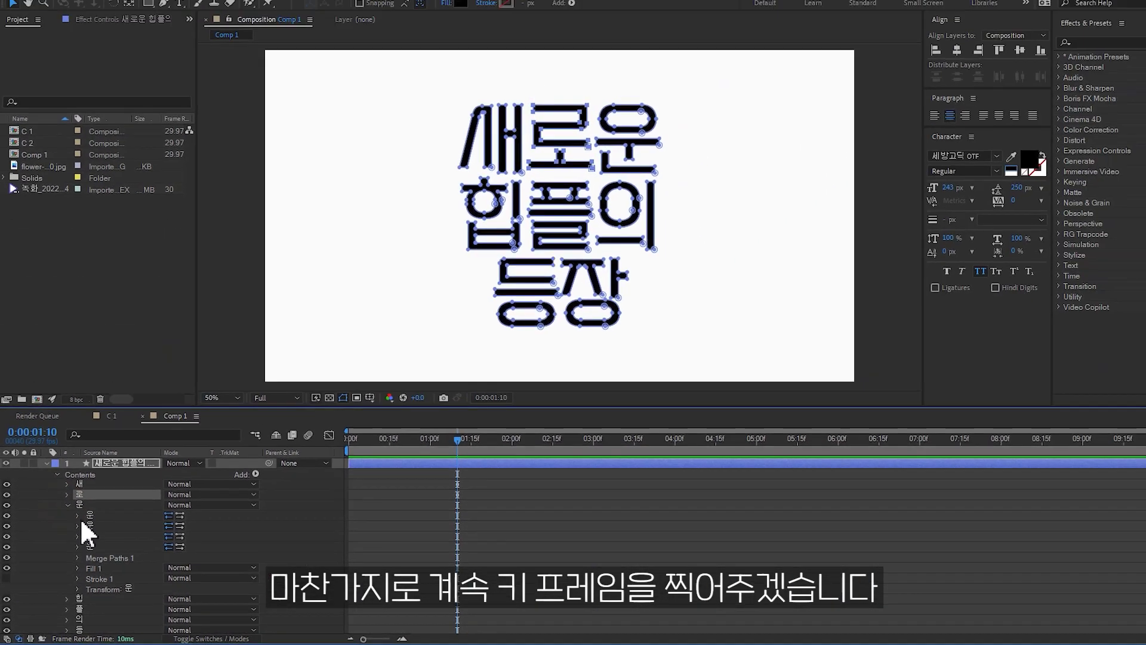
pyautogui.click(74, 519)
pyautogui.click(75, 539)
pyautogui.click(76, 560)
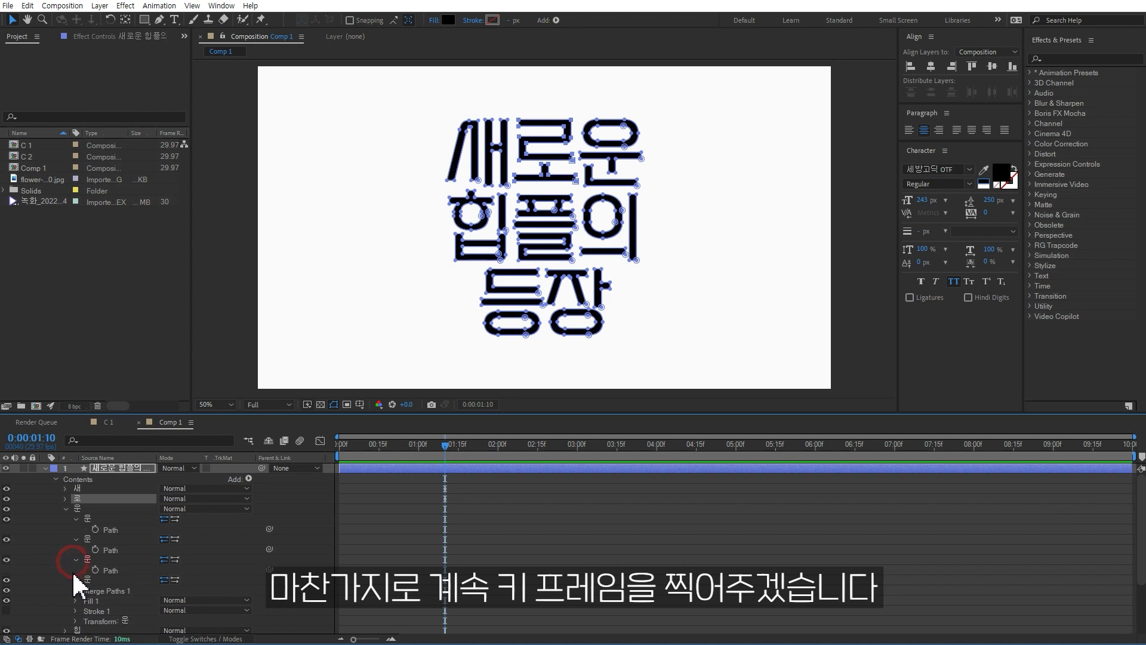
pyautogui.click(76, 580)
pyautogui.moveTo(97, 545); pyautogui.dragTo(150, 597)
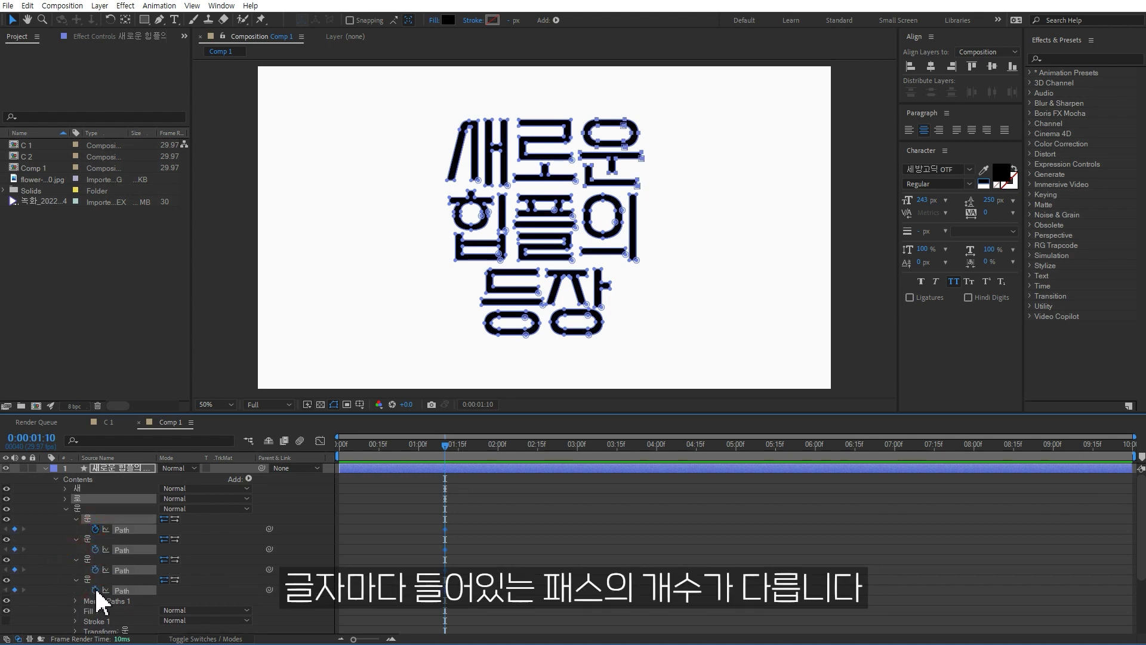
pyautogui.click(439, 531)
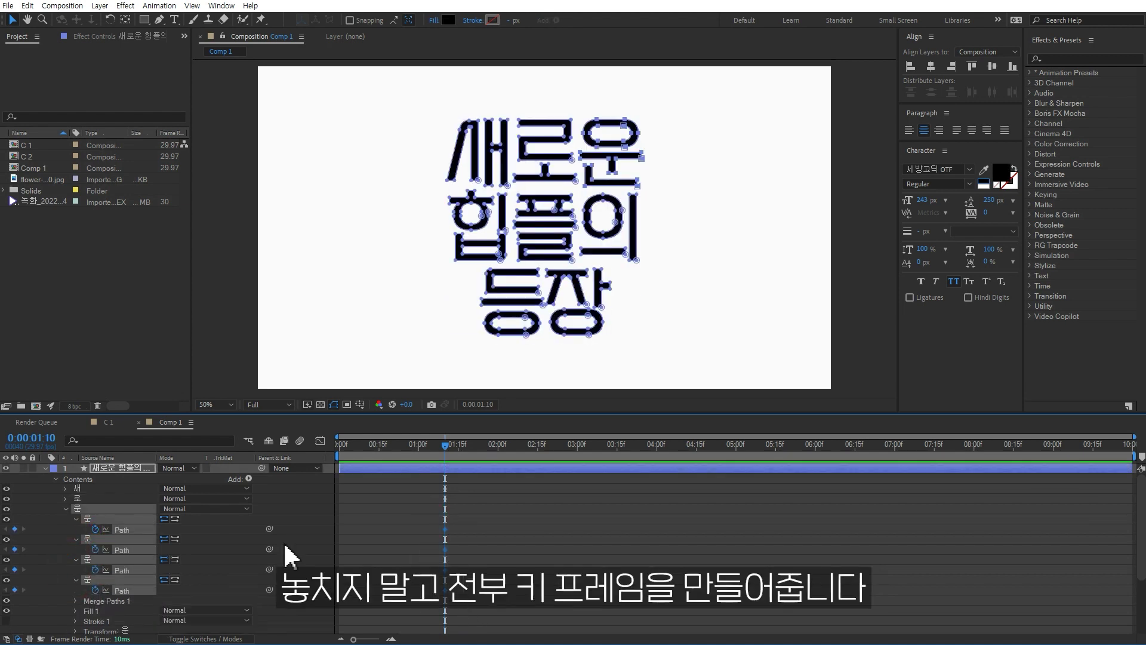
pyautogui.click(65, 508)
# Step: Keyframe the Path properties of the 힙 and 플 letter groups
pyautogui.click(66, 518)
pyautogui.click(76, 529)
pyautogui.click(76, 549)
pyautogui.click(76, 569)
pyautogui.click(76, 589)
pyautogui.click(76, 599)
pyautogui.click(66, 518)
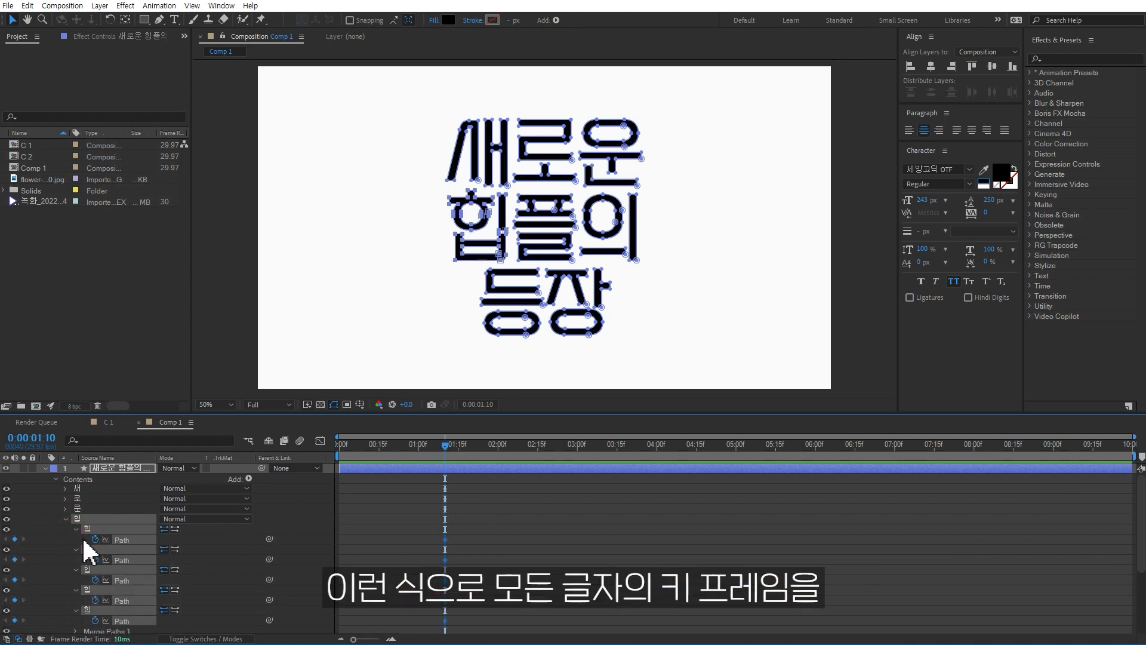
pyautogui.click(66, 528)
pyautogui.scroll(-1, 83, 525)
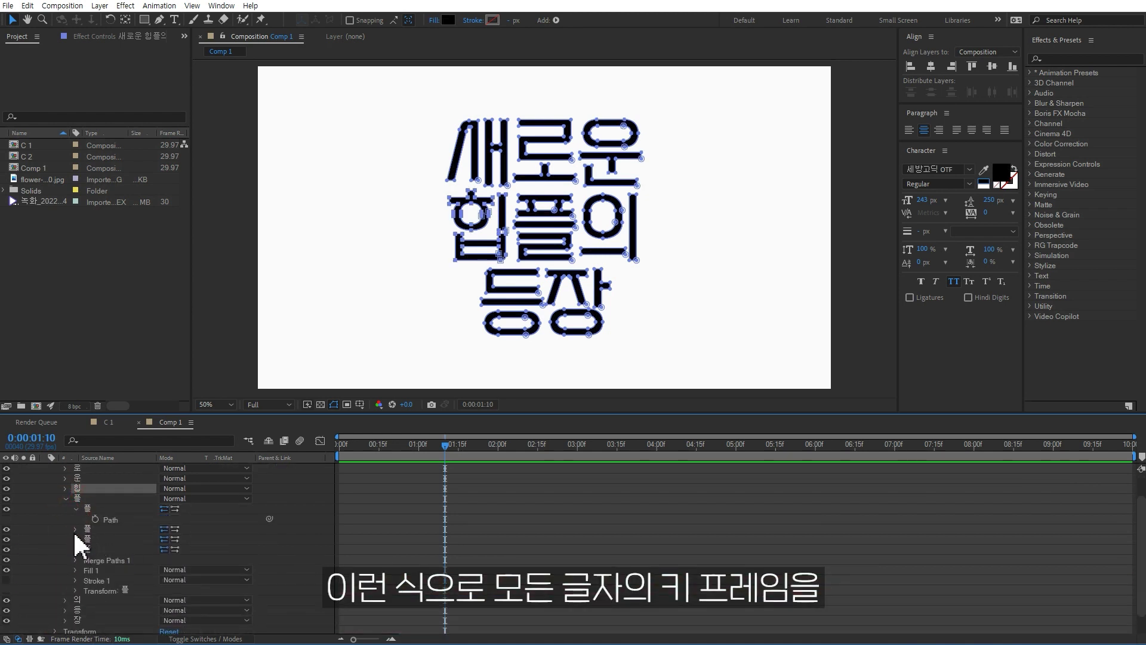
pyautogui.click(65, 498)
pyautogui.scroll(3, 84, 561)
pyautogui.click(64, 538)
# Step: Keyframe the Path properties of the 의, 등 and 장 groups, then select the shape layer
pyautogui.click(65, 548)
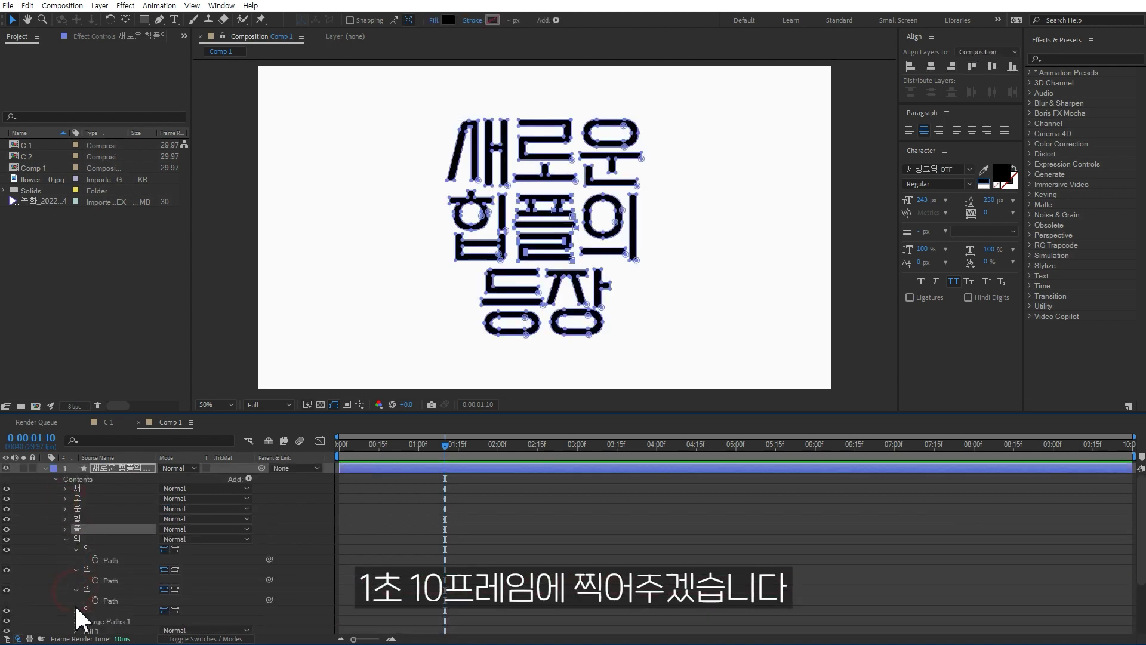
pyautogui.click(75, 557)
pyautogui.click(74, 616)
pyautogui.click(65, 547)
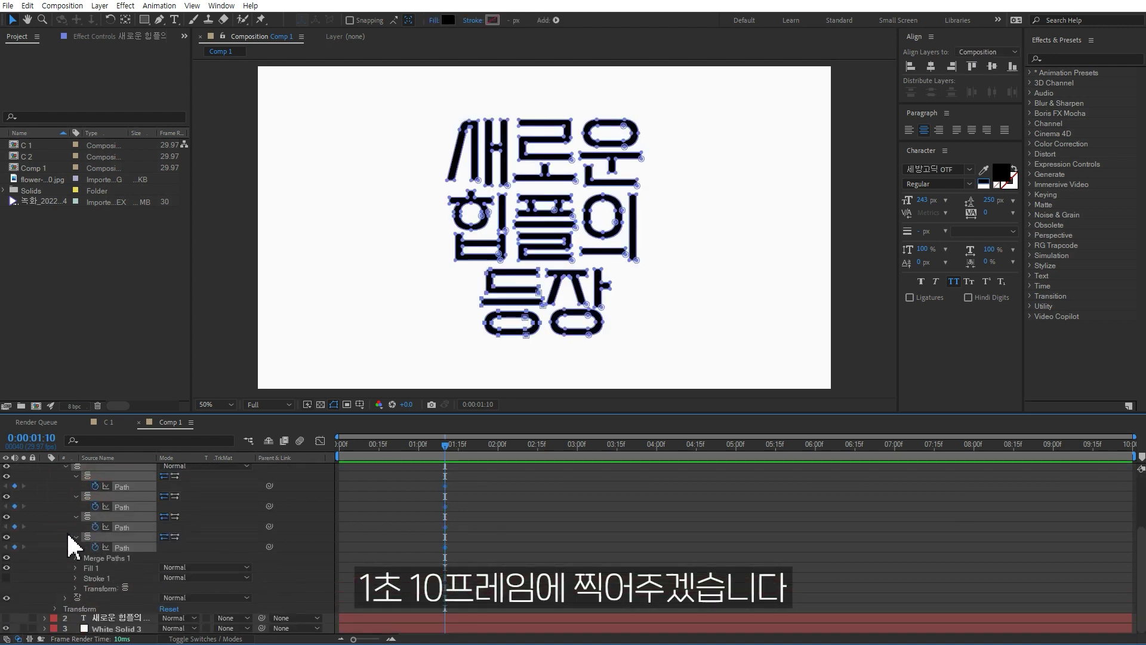
pyautogui.click(69, 560)
pyautogui.scroll(-2, 75, 554)
pyautogui.click(66, 506)
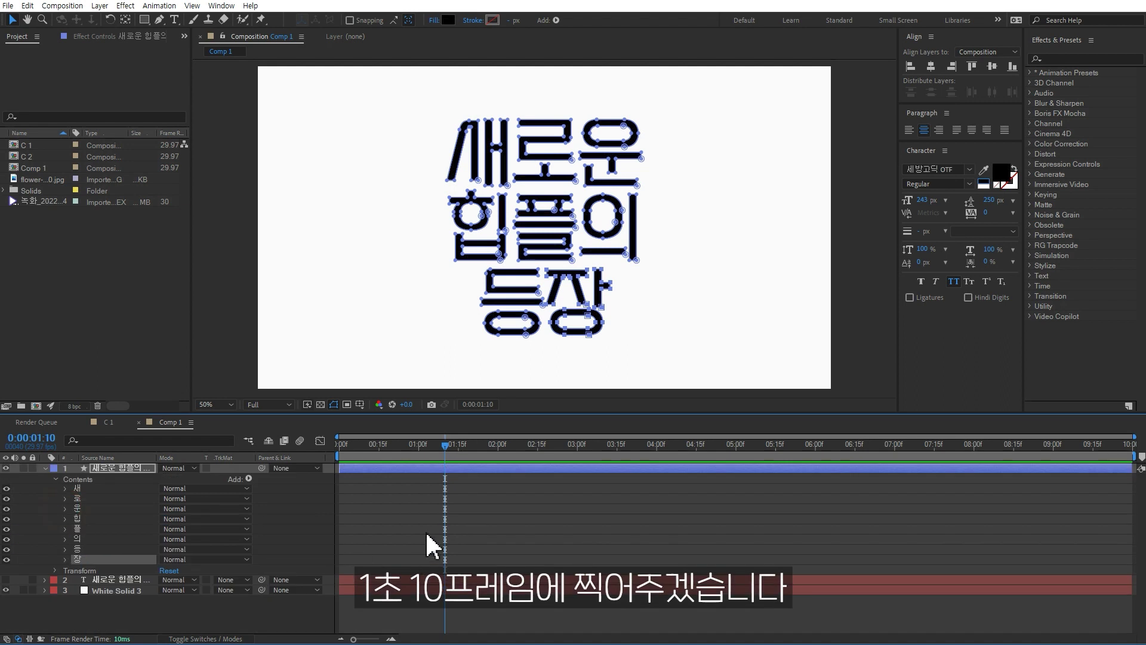
pyautogui.click(117, 470)
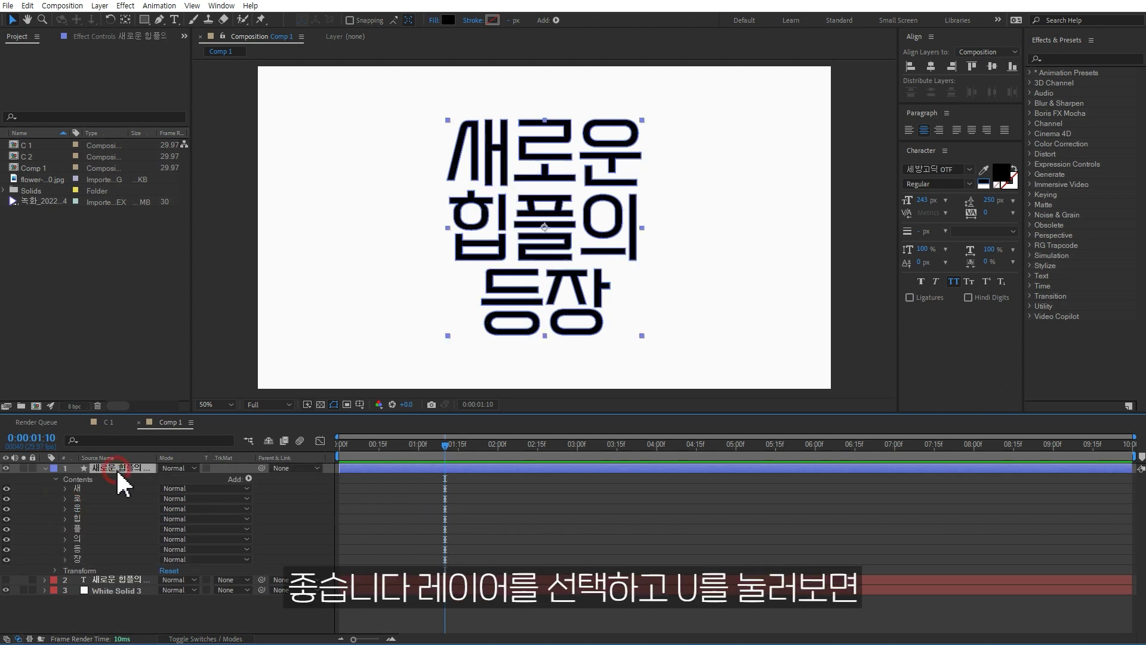
# Step: Show keyframed properties with U, go to 0:00:00:05, and select the first 새 Path
pyautogui.press('u')
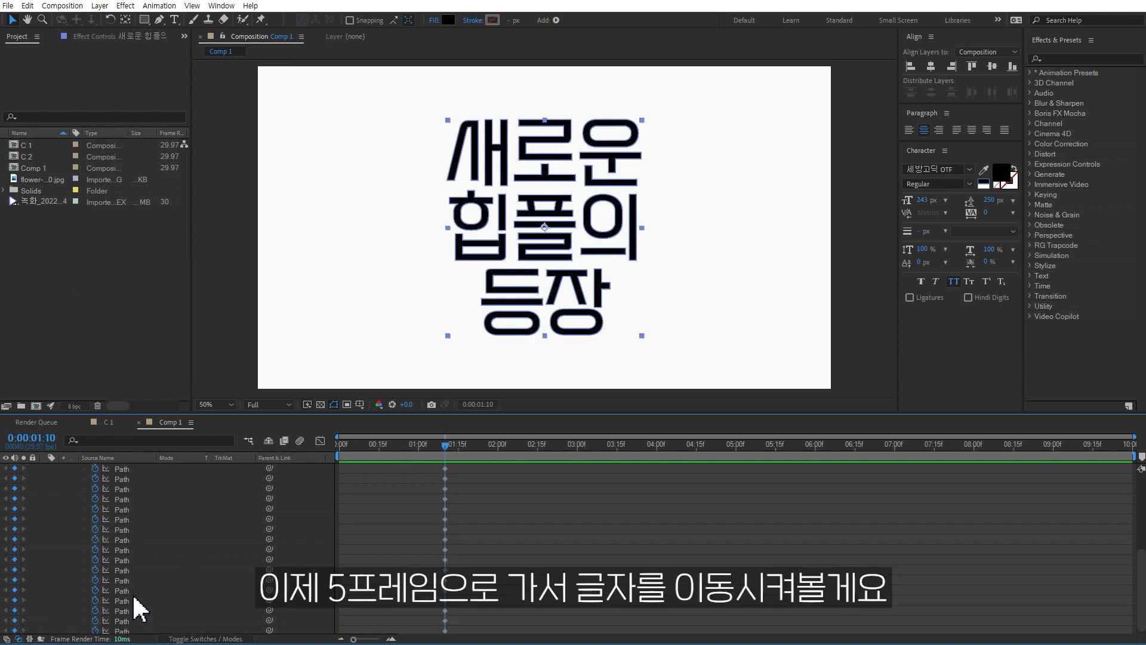
pyautogui.moveTo(442, 448); pyautogui.dragTo(319, 453)
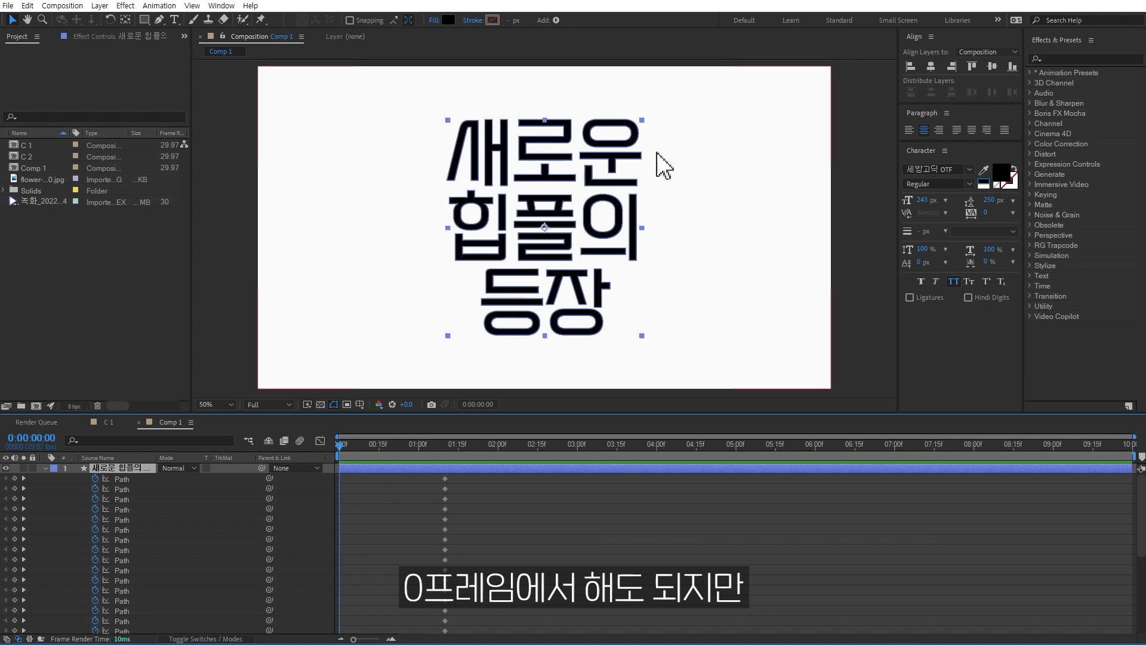
pyautogui.moveTo(341, 445); pyautogui.dragTo(353, 454)
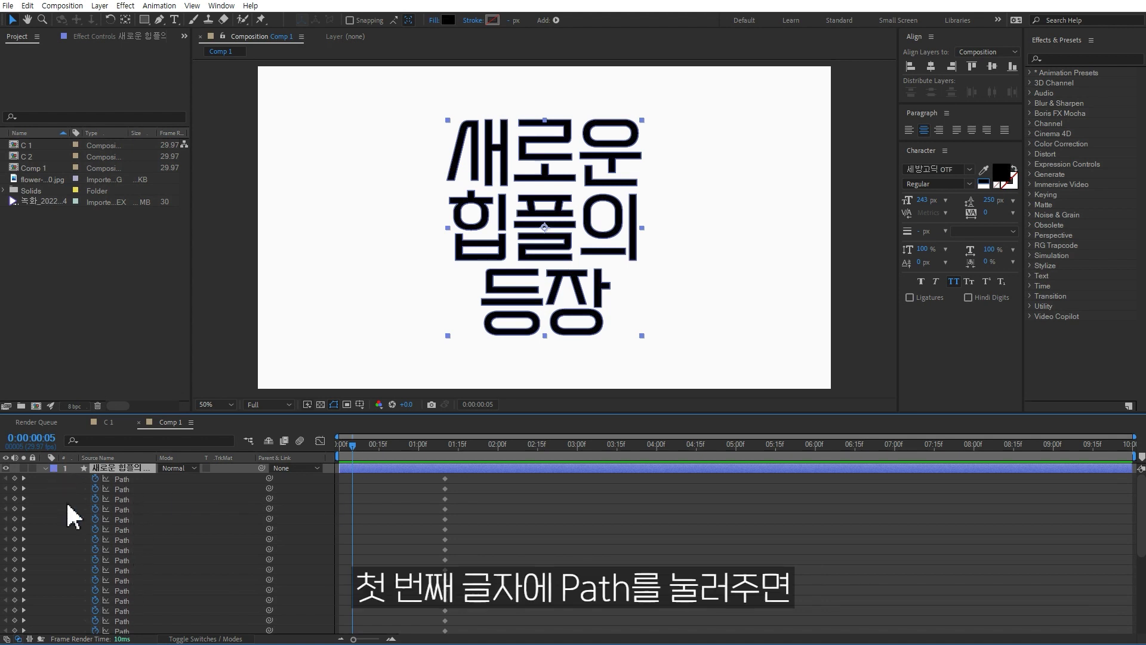
pyautogui.click(45, 468)
pyautogui.click(45, 468)
pyautogui.click(122, 510)
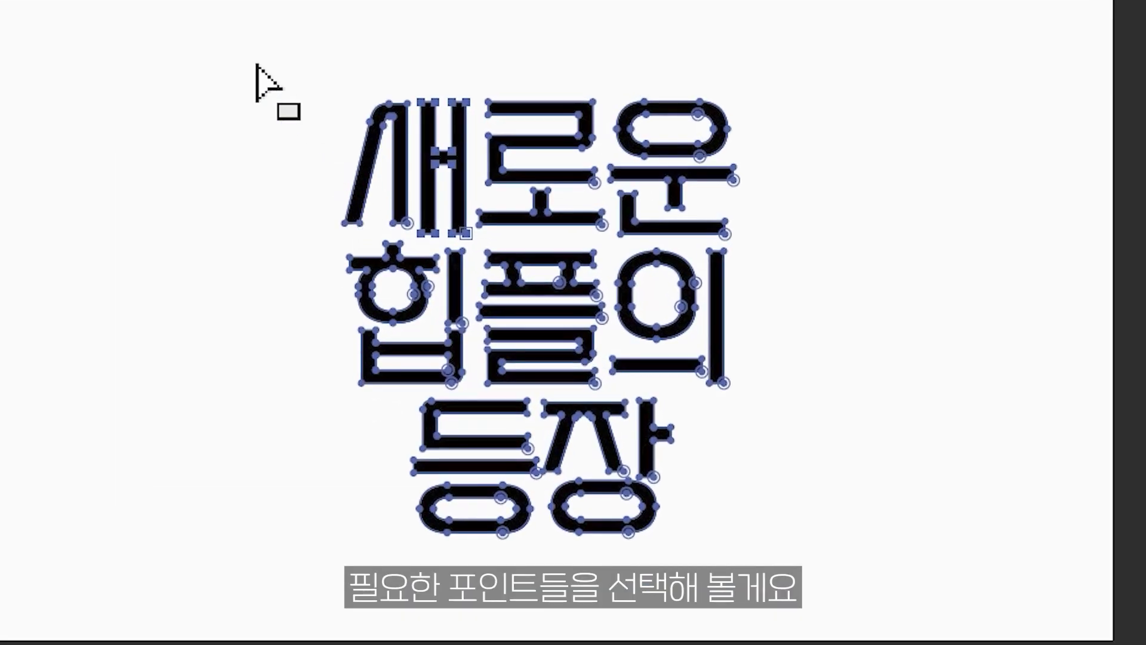
# Step: Marquee-select the points of 새 and 로's left edge, test-dragging them left then undoing
pyautogui.moveTo(261, 60); pyautogui.dragTo(493, 242)
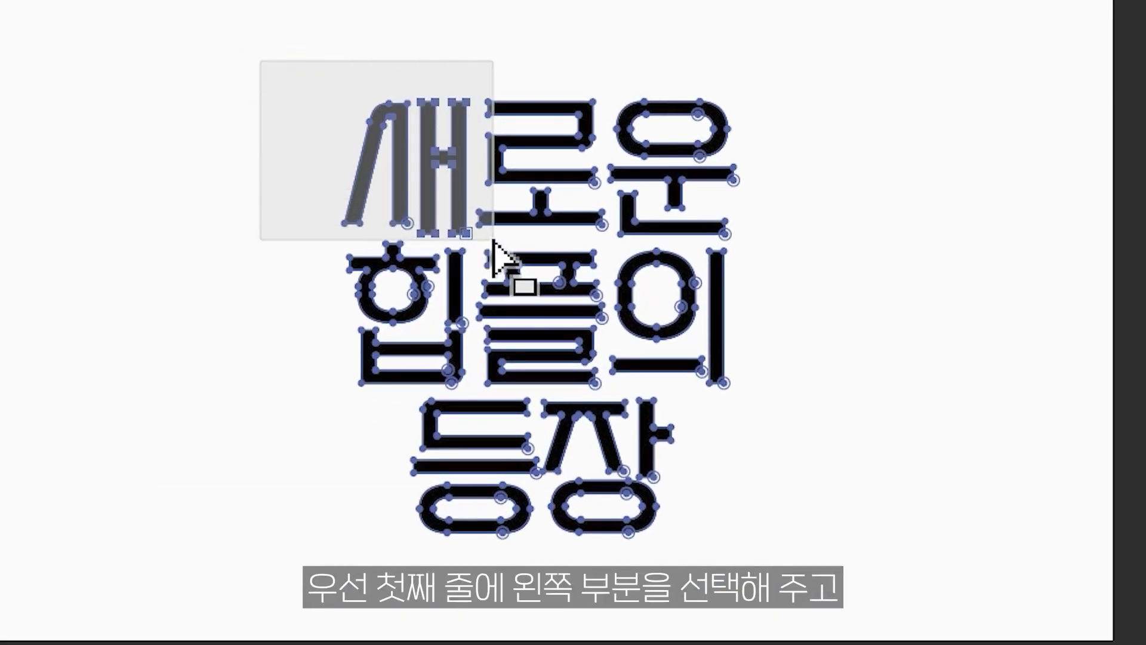
pyautogui.moveTo(493, 242); pyautogui.dragTo(494, 243)
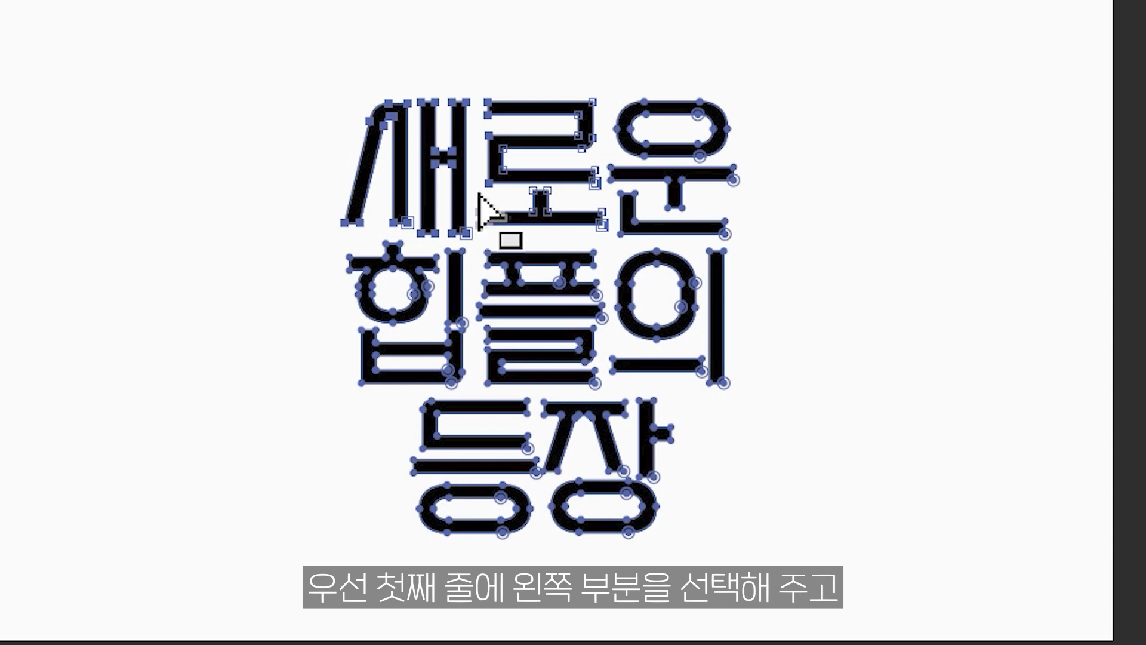
pyautogui.moveTo(385, 122)
pyautogui.mouseDown()
pyautogui.moveTo(272, 152)
pyautogui.moveTo(149, 135)
pyautogui.mouseUp()
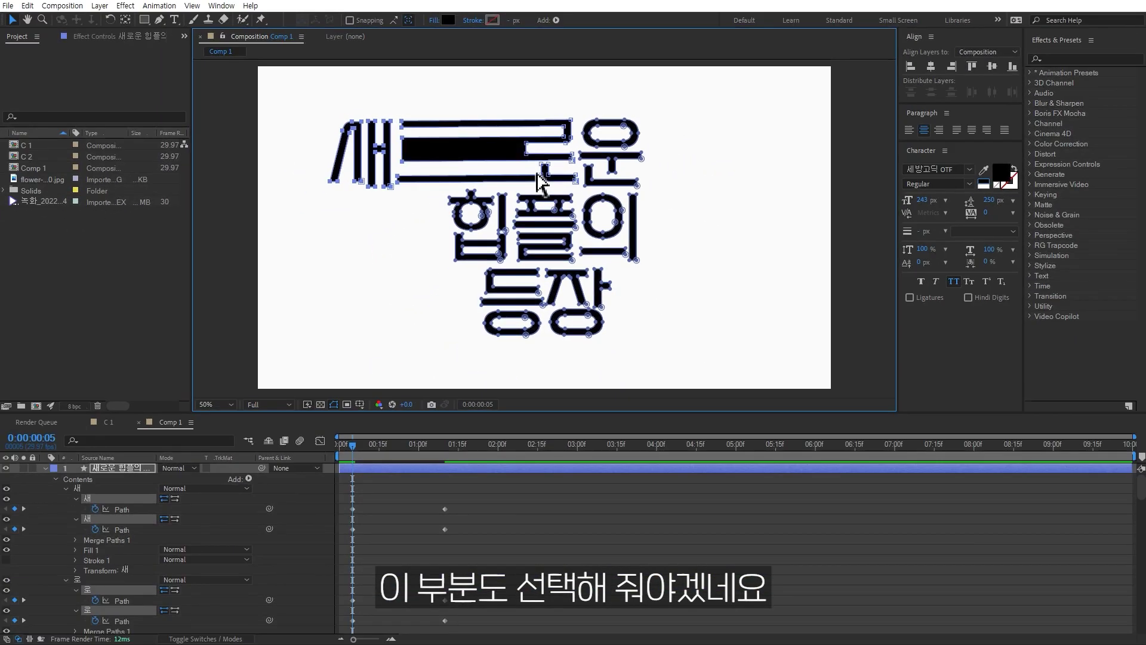
pyautogui.hotkey('ctrl', 'z')
pyautogui.hotkey('ctrl', 'z')
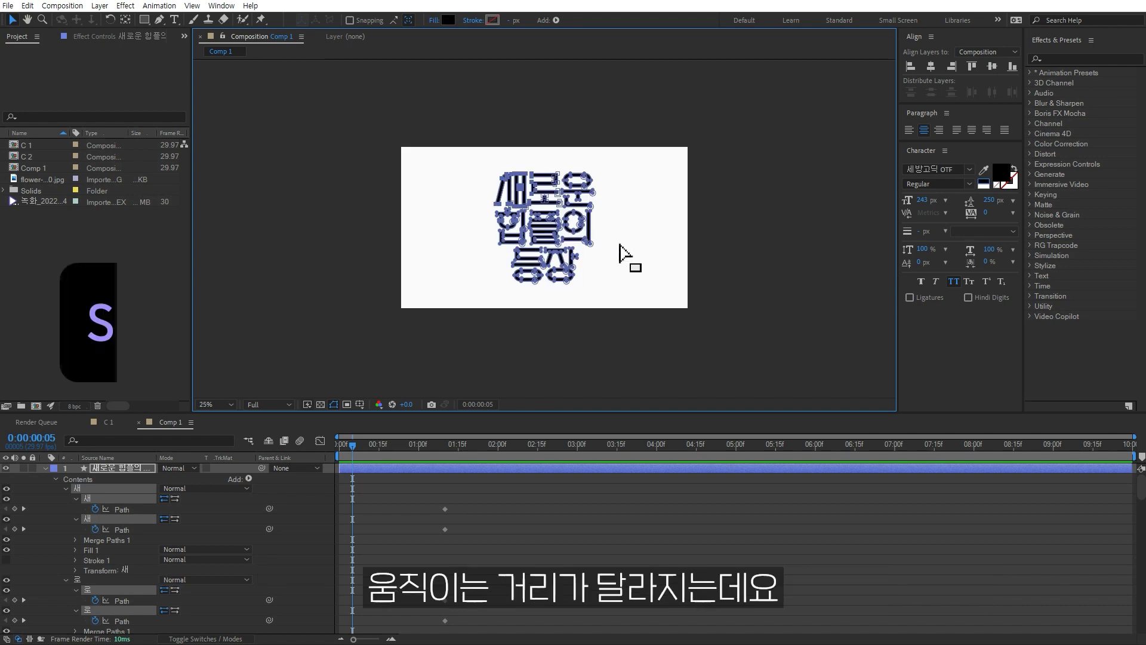
# Step: Nudge the selected 새 points left in small Shift+Left Arrow steps
pyautogui.hotkey('shift', 'Left')
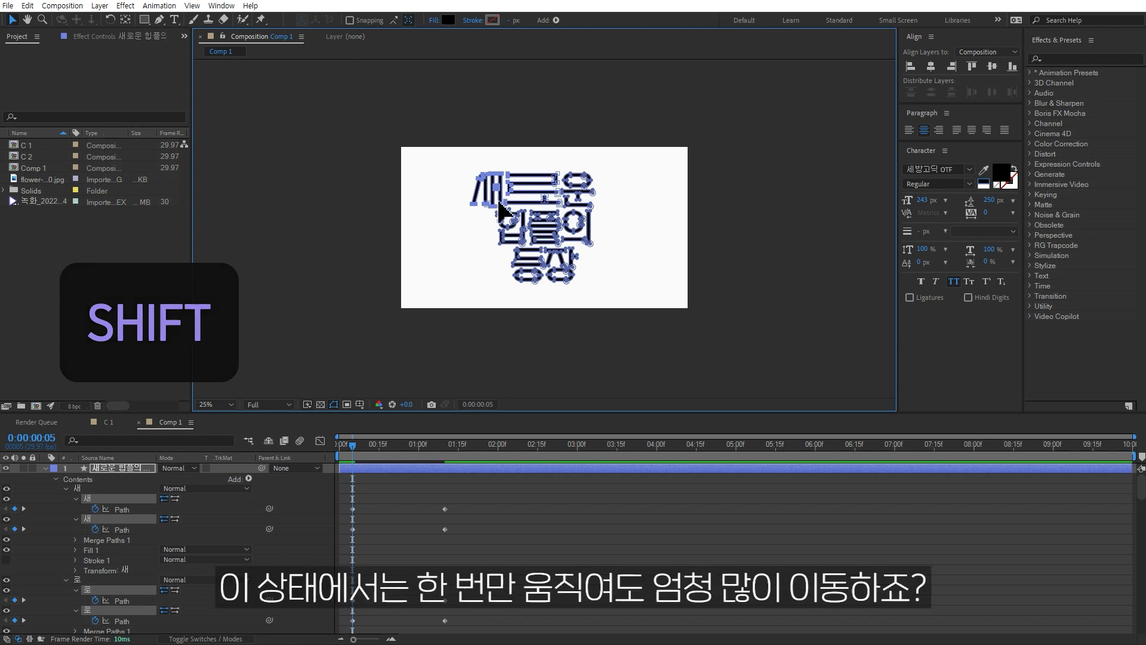
pyautogui.hotkey('ctrl', 'z')
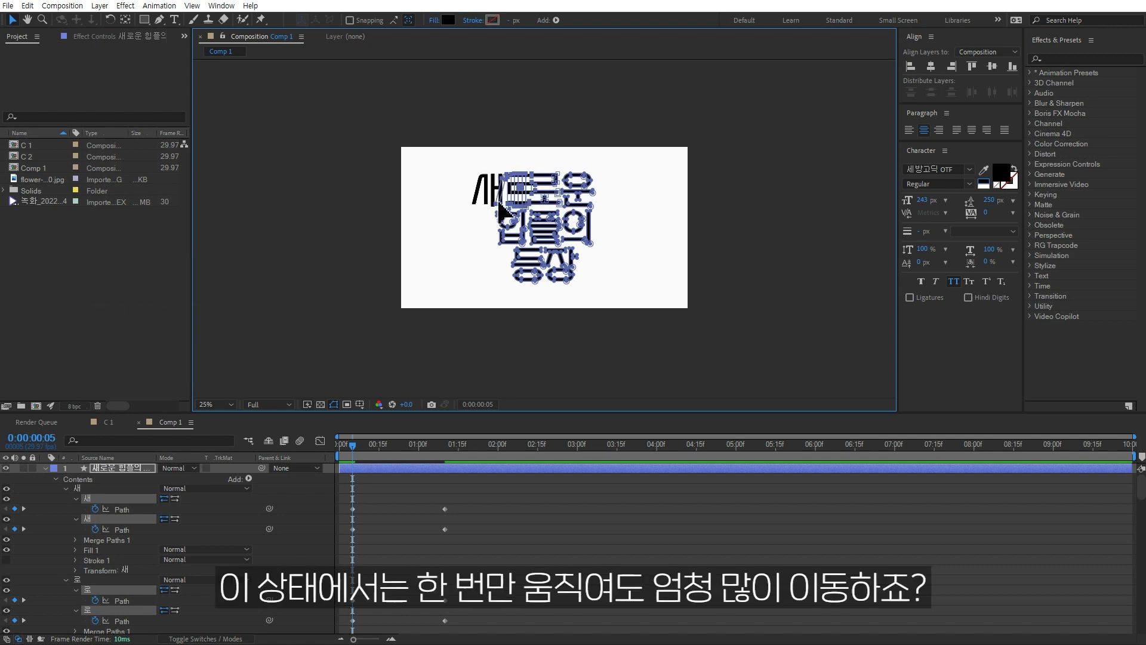
pyautogui.press('.')
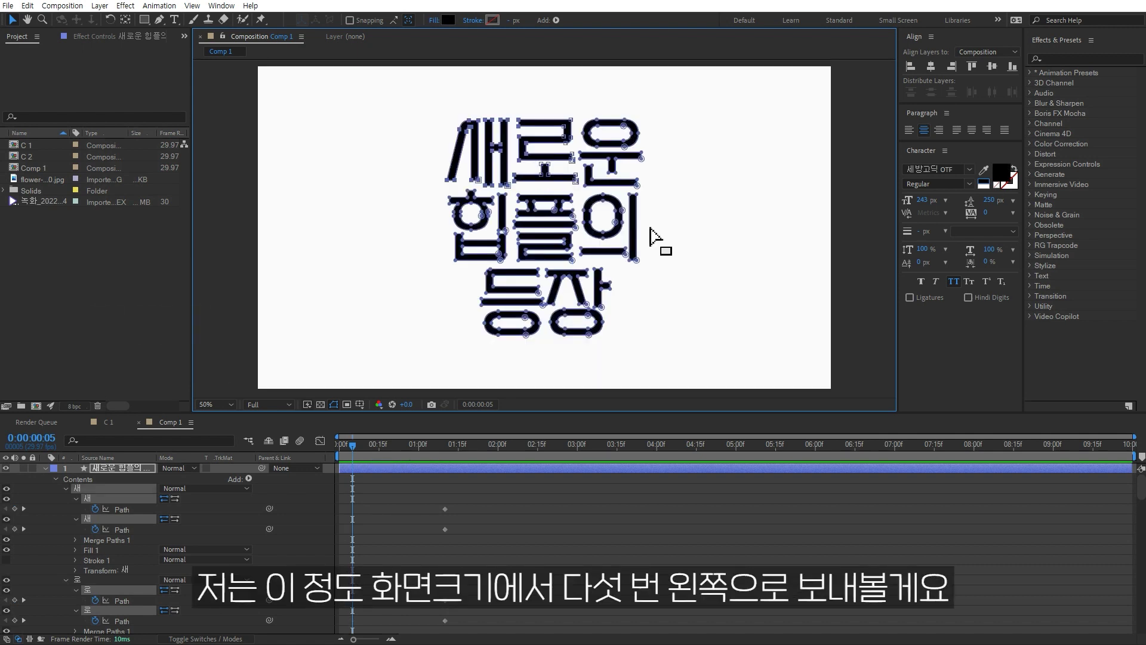
pyautogui.hotkey('shift', 'Left')
pyautogui.hotkey('shift', 'Left')
pyautogui.hotkey('shift', 'Left')
pyautogui.hotkey('shift', 'Left')
pyautogui.hotkey('shift', 'Left')
pyautogui.hotkey('shift', 'Left')
pyautogui.hotkey('shift', 'Left')
pyautogui.hotkey('shift', 'Left')
pyautogui.hotkey('shift', 'Left')
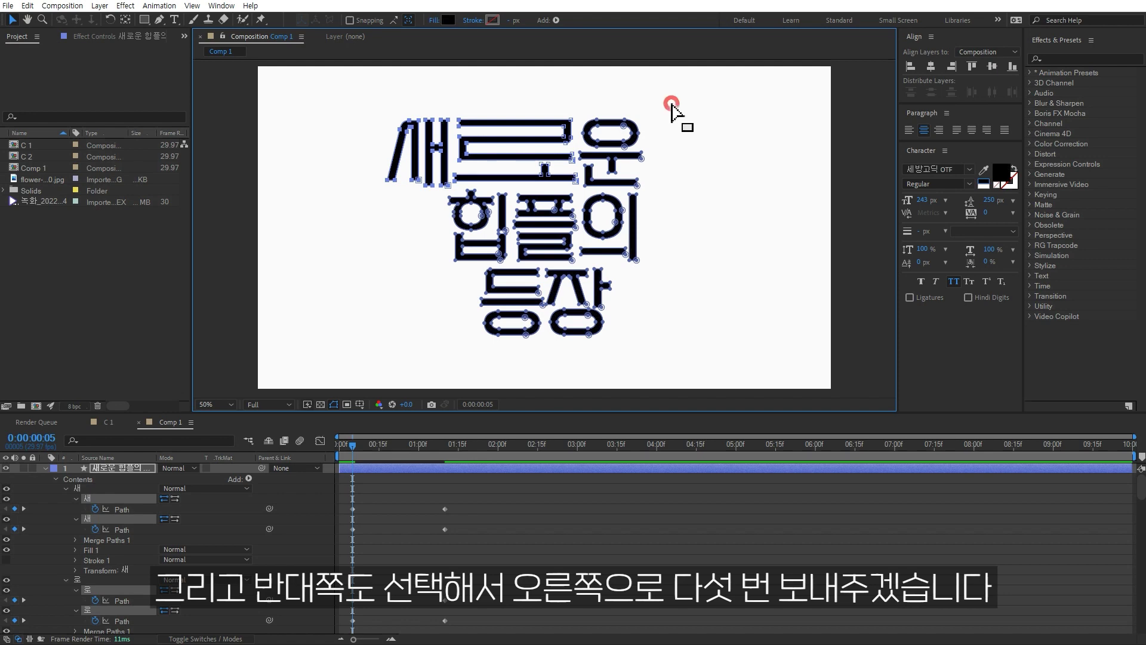
# Step: Select the right-hand points of 로 and 운 and push them right with Shift+Right Arrow
pyautogui.moveTo(672, 103); pyautogui.dragTo(533, 188)
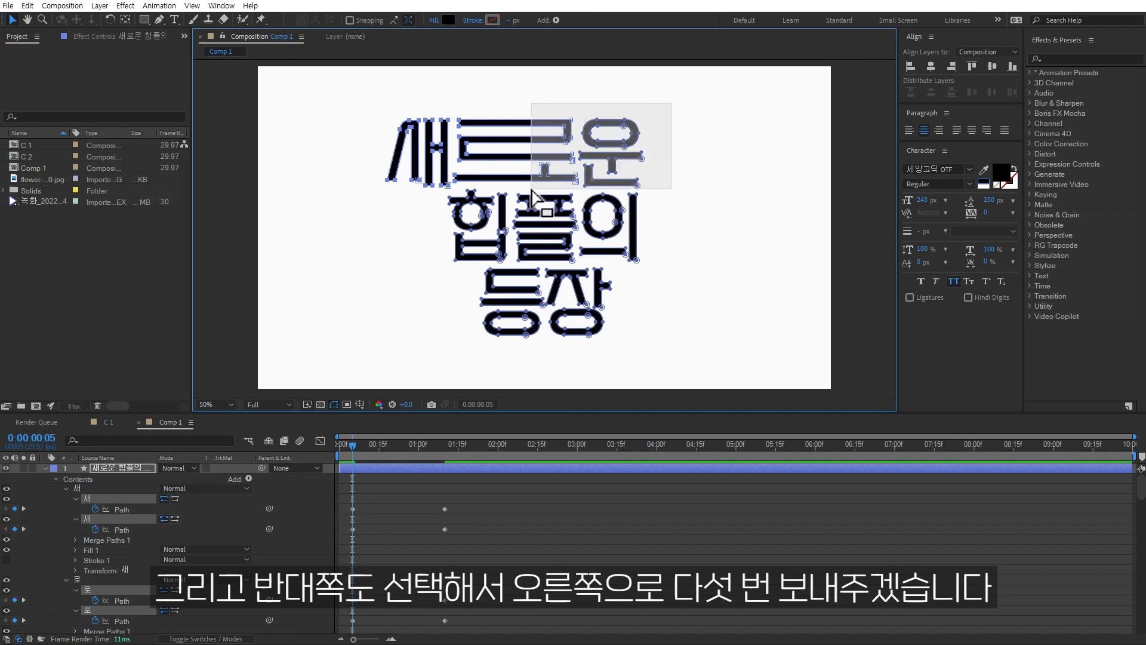
pyautogui.moveTo(554, 194); pyautogui.dragTo(552, 192)
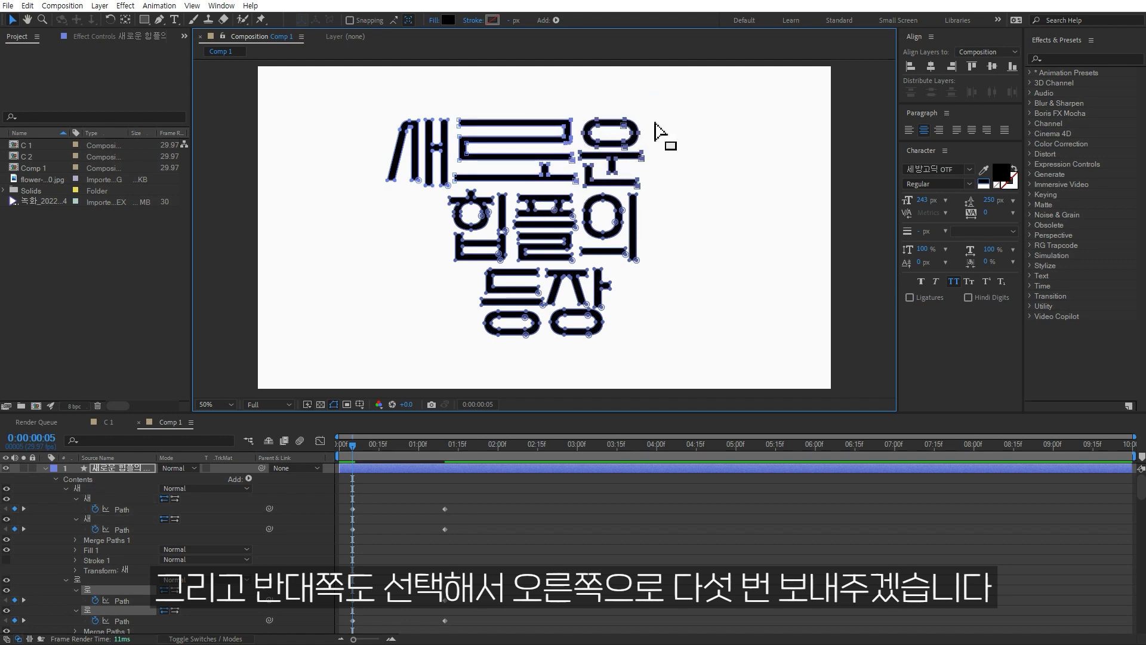
pyautogui.hotkey('shift', 'Right')
pyautogui.hotkey('shift', 'Right')
pyautogui.hotkey('shift', 'Right')
pyautogui.hotkey('shift', 'Right')
pyautogui.hotkey('shift', 'Right')
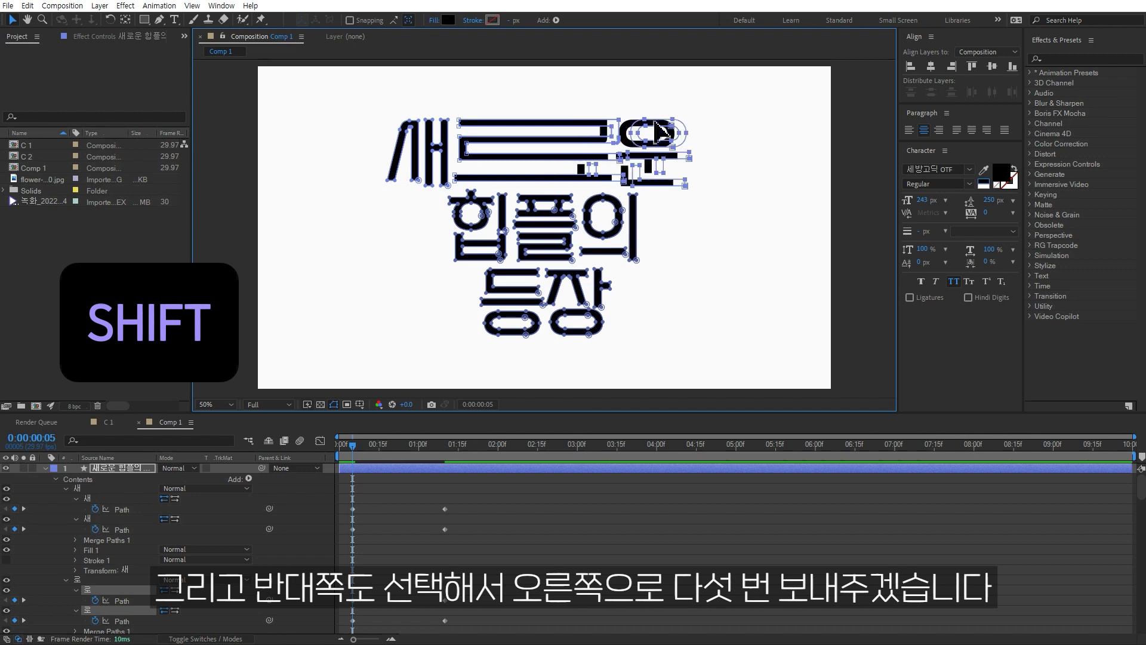
pyautogui.moveTo(418, 140); pyautogui.dragTo(444, 206)
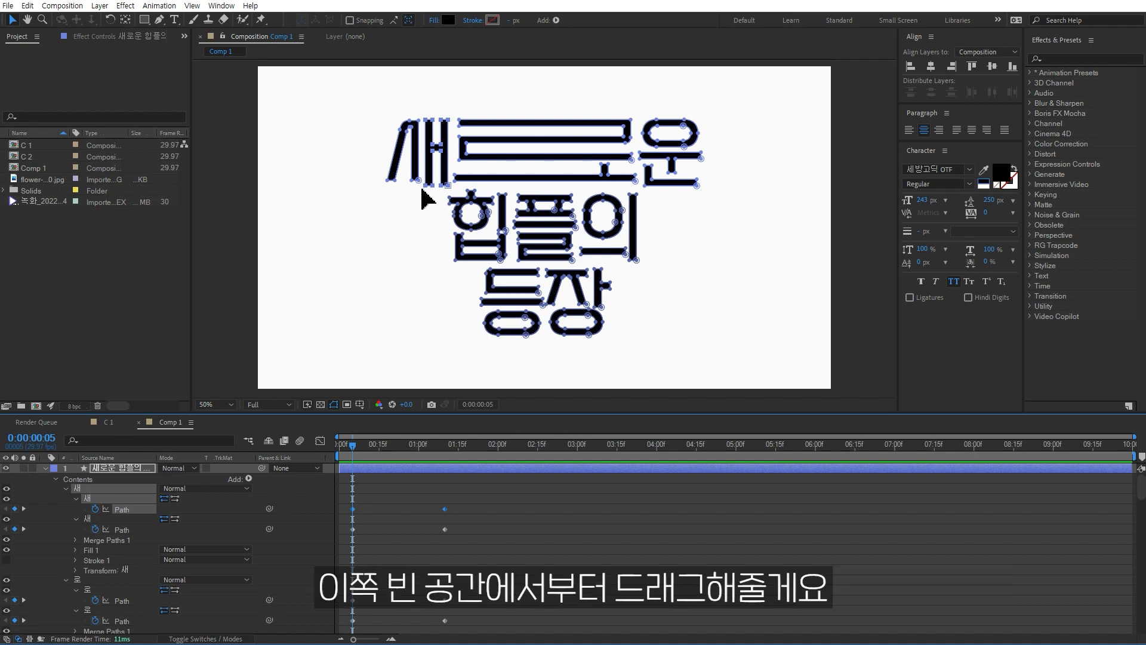
# Step: On line two, push 힙's left points left and the 플의 points right
pyautogui.moveTo(427, 268); pyautogui.dragTo(497, 191)
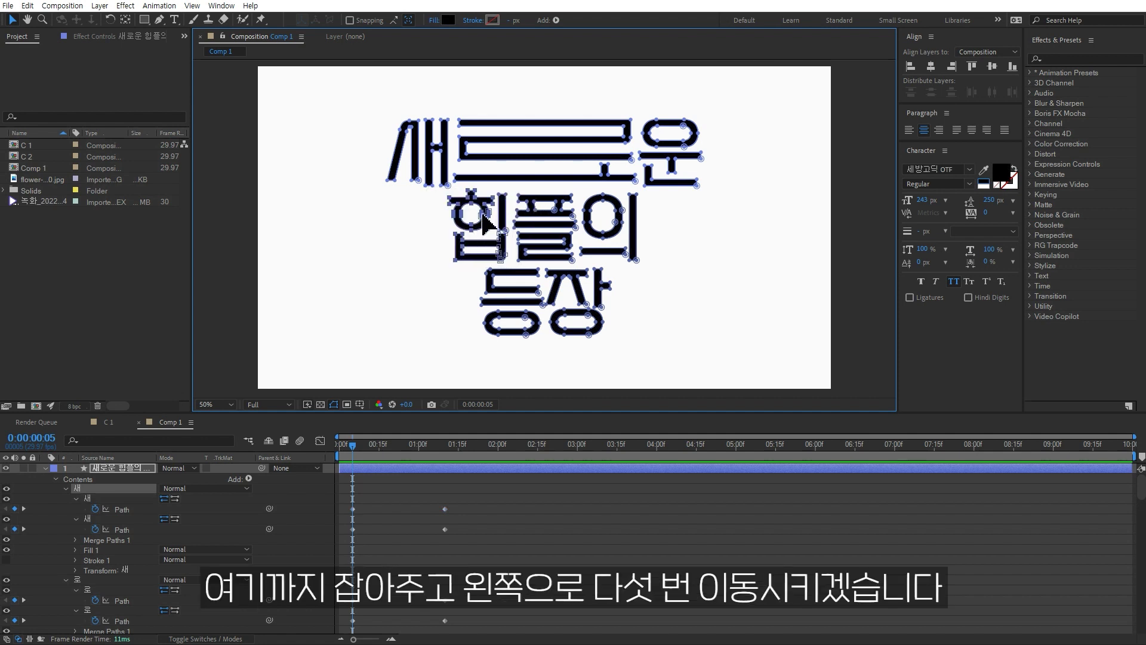
pyautogui.hotkey('shift', 'Left')
pyautogui.hotkey('shift', 'Left')
pyautogui.hotkey('shift', 'Left')
pyautogui.hotkey('shift', 'Left')
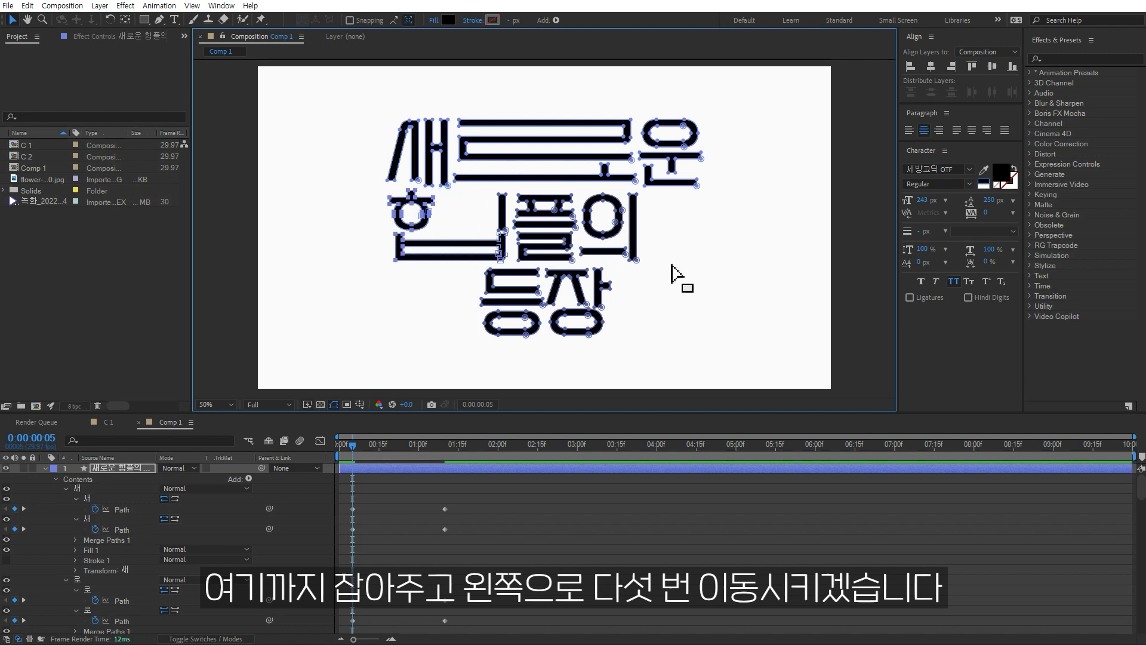
pyautogui.moveTo(670, 263); pyautogui.dragTo(477, 191)
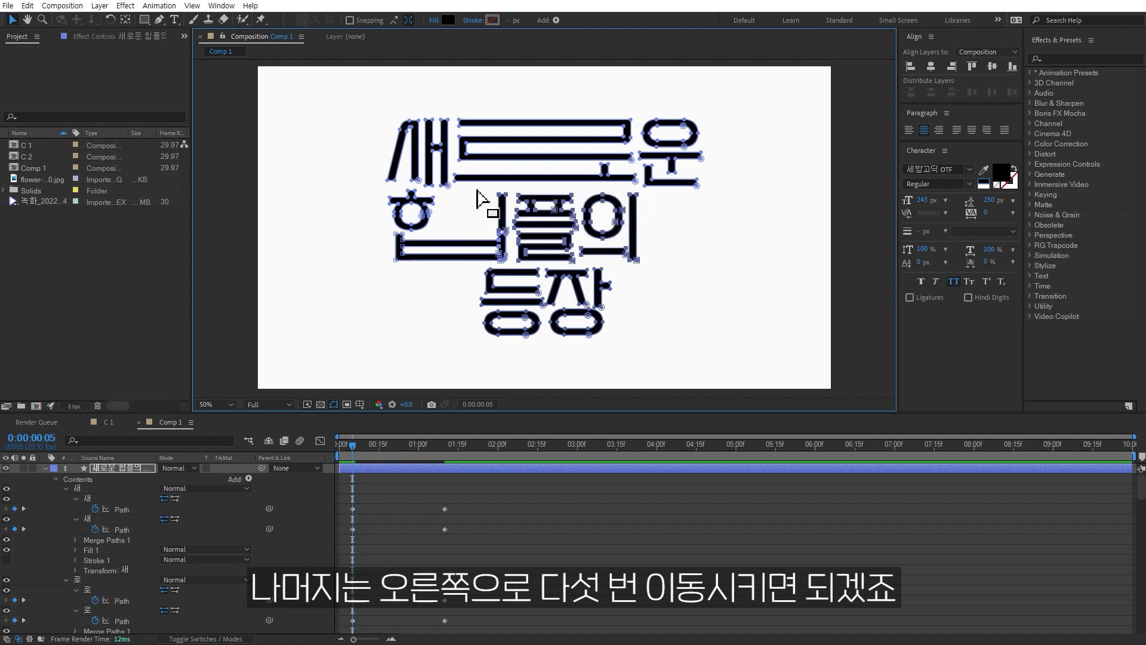
pyautogui.hotkey('shift', 'Right')
pyautogui.hotkey('shift', 'Right')
pyautogui.hotkey('shift', 'Right')
pyautogui.hotkey('shift', 'Right')
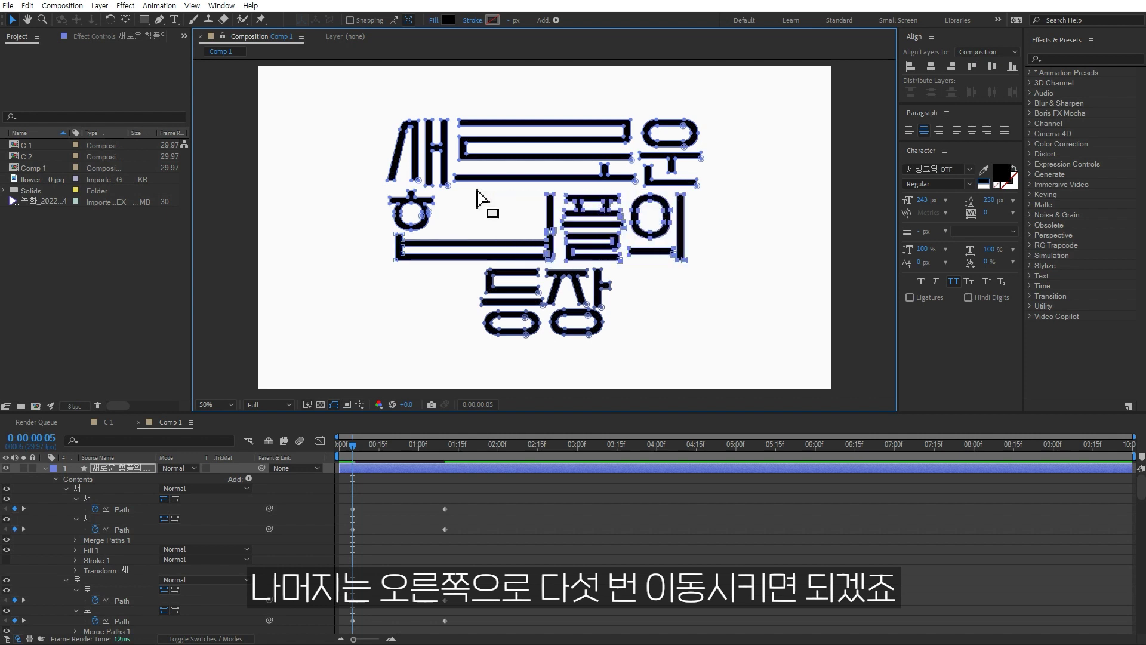
pyautogui.hotkey('shift', 'Right')
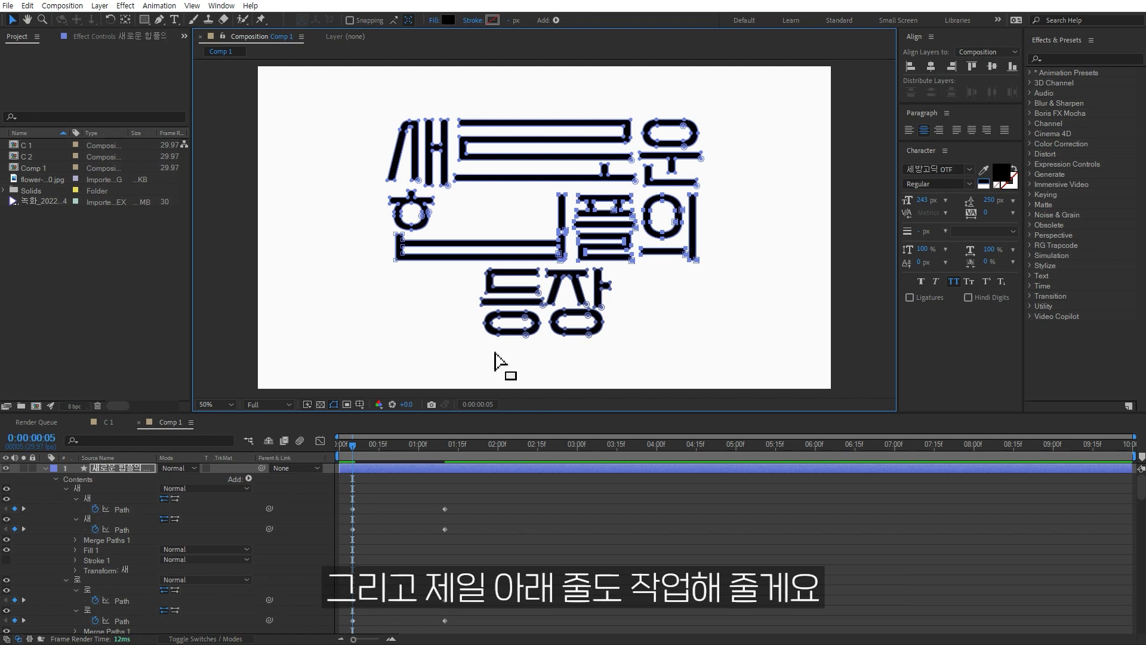
# Step: On line three, push 등's left points left and 장 with 등's right side right, then deselect
pyautogui.moveTo(441, 360); pyautogui.dragTo(528, 265)
pyautogui.hotkey('shift', 'Left')
pyautogui.hotkey('shift', 'Left')
pyautogui.hotkey('shift', 'Left')
pyautogui.hotkey('shift', 'Left')
pyautogui.hotkey('shift', 'Left')
pyautogui.hotkey('shift', 'Left')
pyautogui.hotkey('shift', 'Left')
pyautogui.hotkey('shift', 'Left')
pyautogui.moveTo(642, 359); pyautogui.dragTo(527, 276)
pyautogui.hotkey('shift', 'Right')
pyautogui.hotkey('shift', 'Right')
pyautogui.hotkey('shift', 'Right')
pyautogui.hotkey('shift', 'Right')
pyautogui.hotkey('shift', 'Right')
pyautogui.hotkey('shift', 'Right')
pyautogui.hotkey('shift', 'Right')
pyautogui.hotkey('shift', 'Right')
pyautogui.hotkey('shift', 'Right')
pyautogui.hotkey('shift', 'Right')
pyautogui.hotkey('shift', 'Right')
pyautogui.hotkey('shift', 'Right')
pyautogui.click(527, 540)
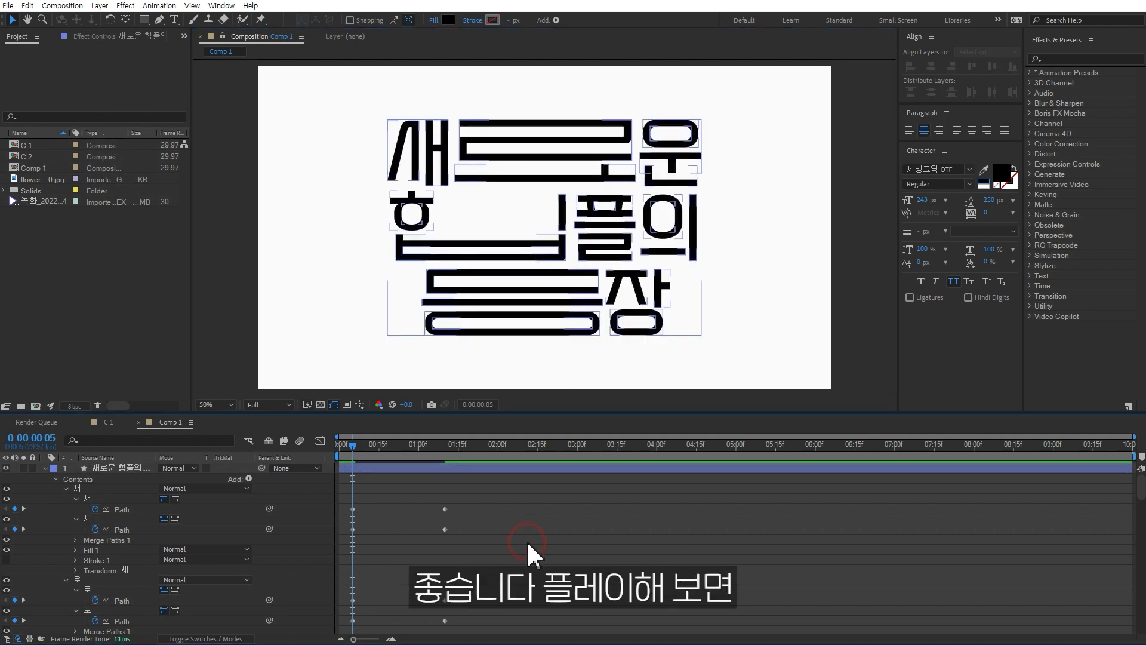
pyautogui.press('space')
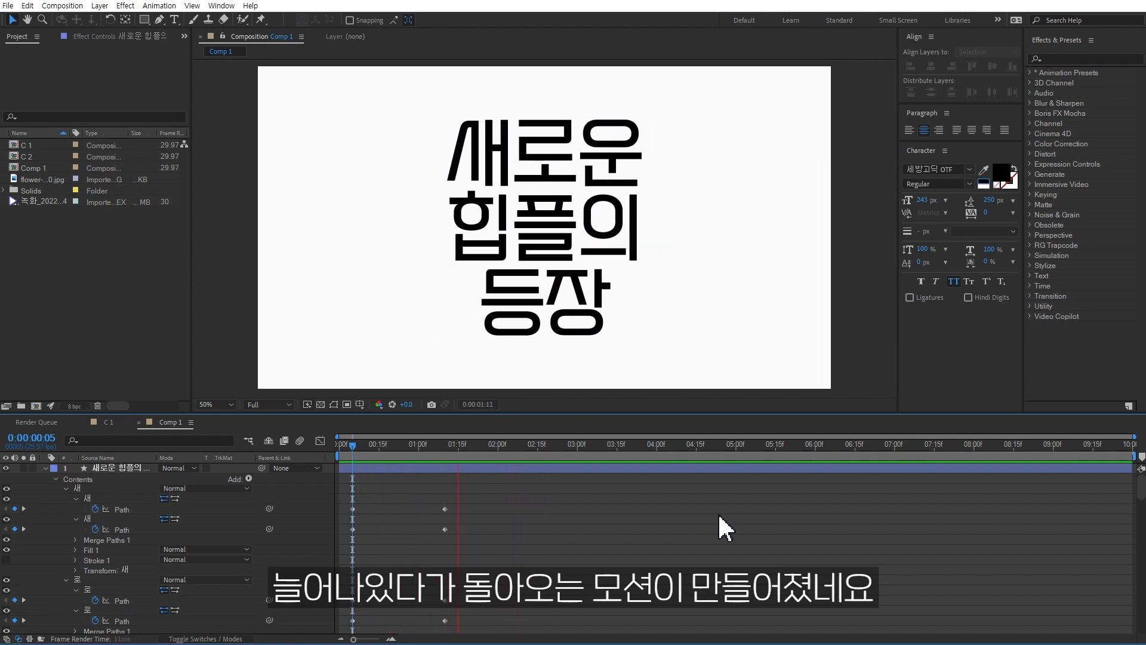
pyautogui.press('space')
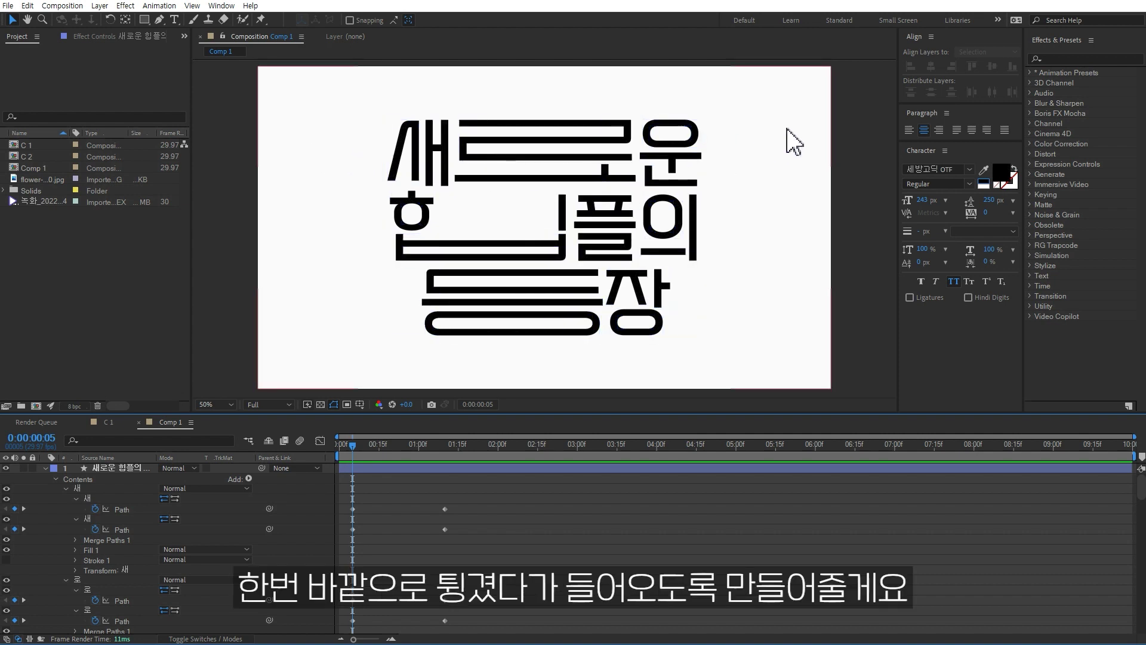
pyautogui.click(386, 468)
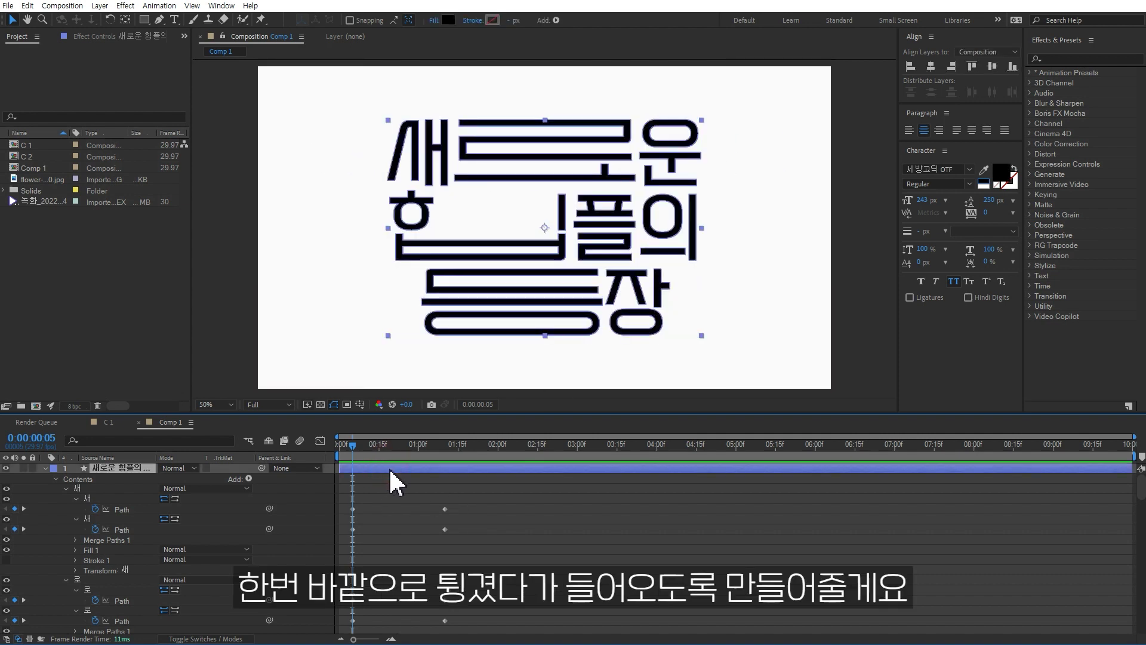
# Step: Copy the stretched frame-5 Path keyframes and paste them at frame 10
pyautogui.press('u')
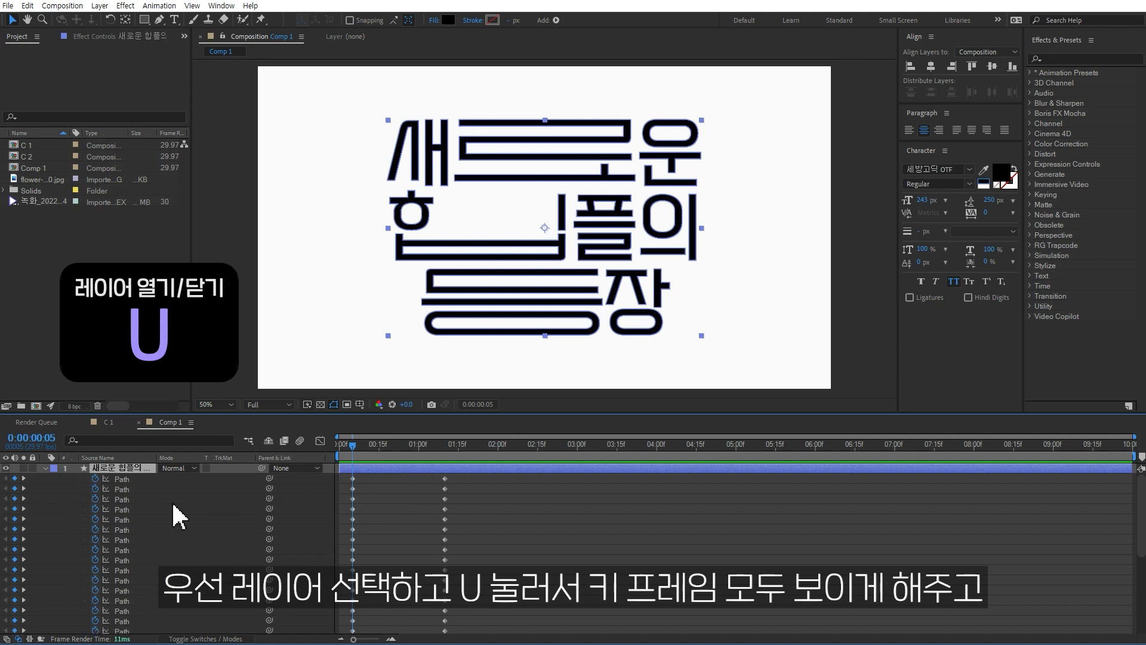
pyautogui.moveTo(368, 475)
pyautogui.mouseDown()
pyautogui.moveTo(343, 618)
pyautogui.moveTo(351, 622)
pyautogui.moveTo(351, 610)
pyautogui.mouseUp()
pyautogui.hotkey('ctrl', 'c')
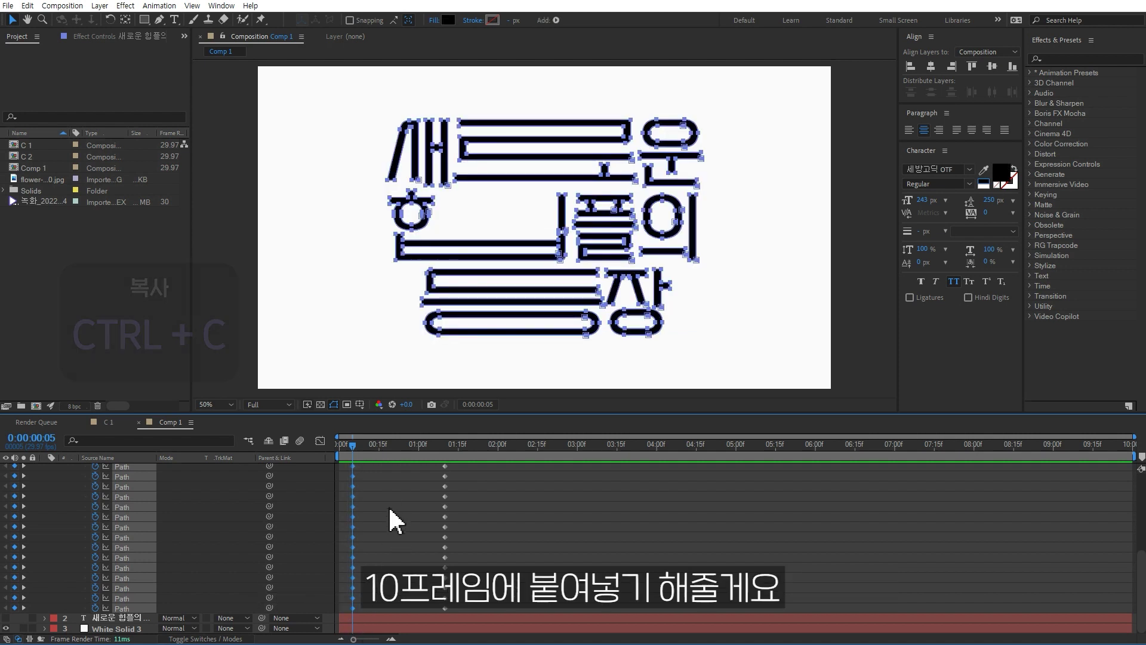
pyautogui.click(366, 447)
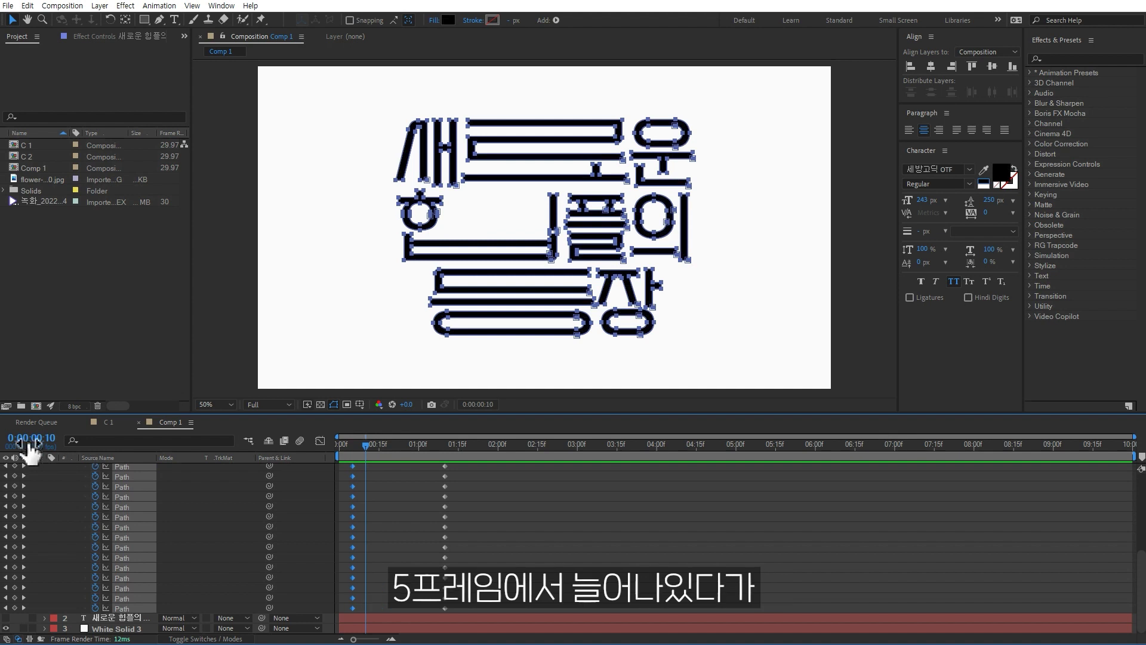
pyautogui.hotkey('ctrl', 'v')
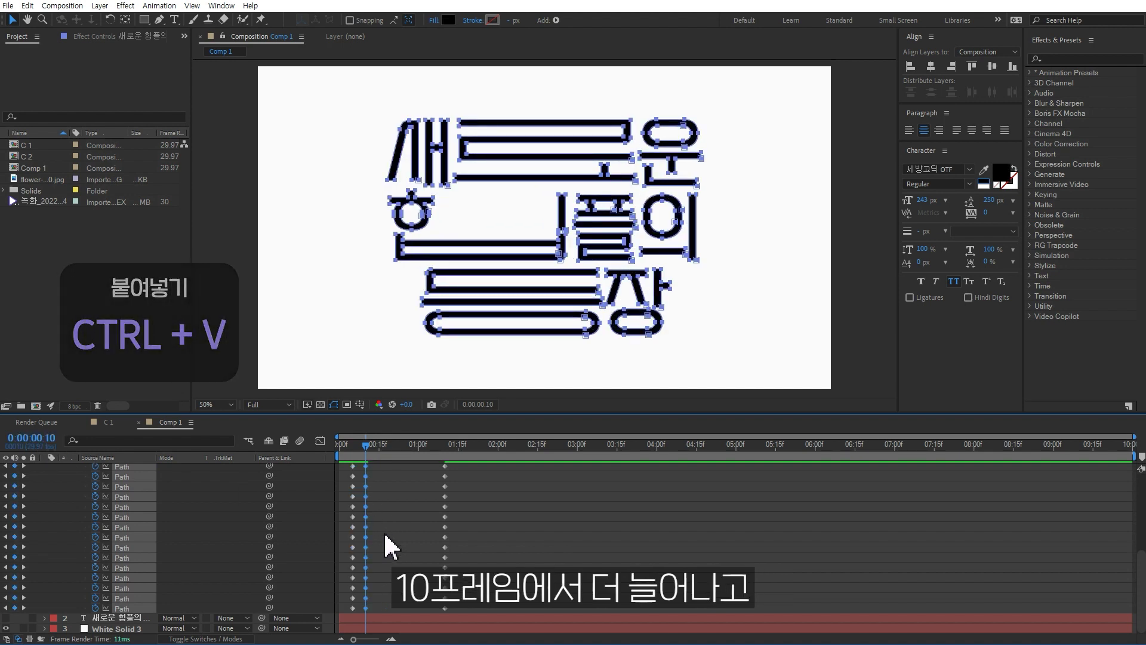
pyautogui.press('pageup')
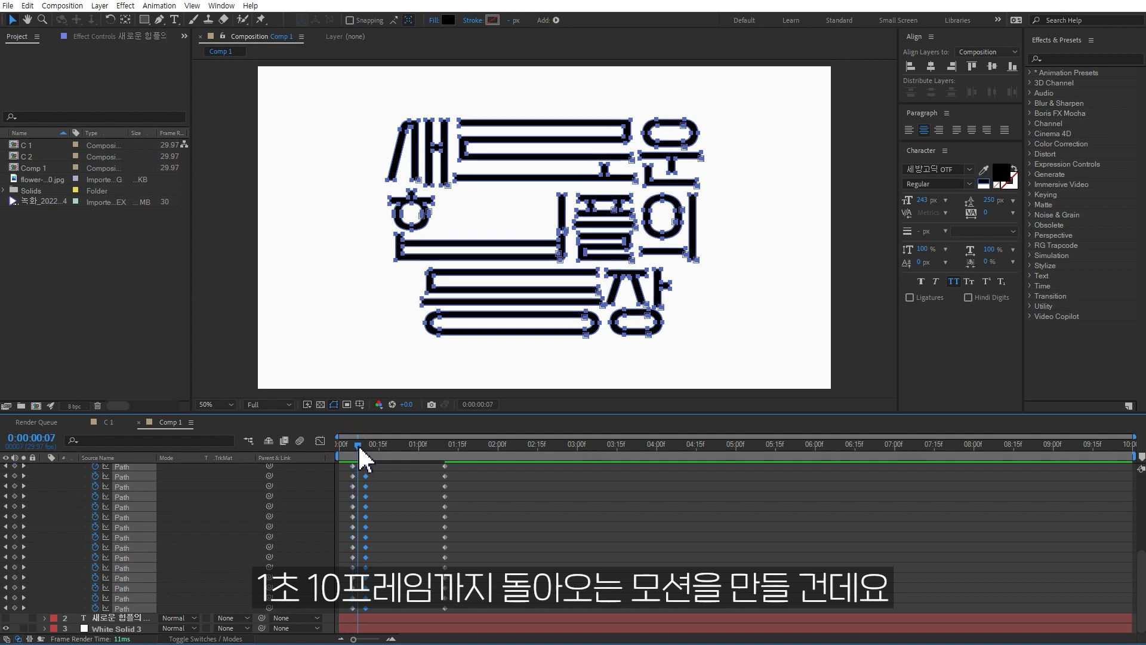
pyautogui.click(366, 447)
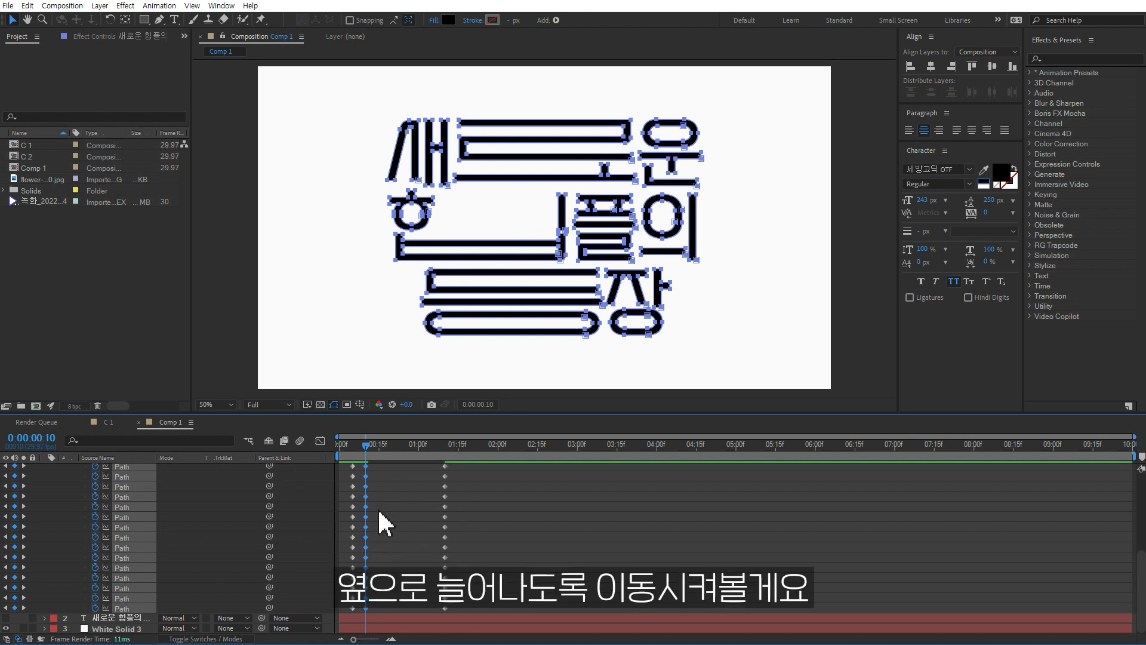
# Step: At frame 10, nudge the first line's outer letters 새 left and 운 right
pyautogui.scroll(3, 379, 517)
pyautogui.click(193, 485)
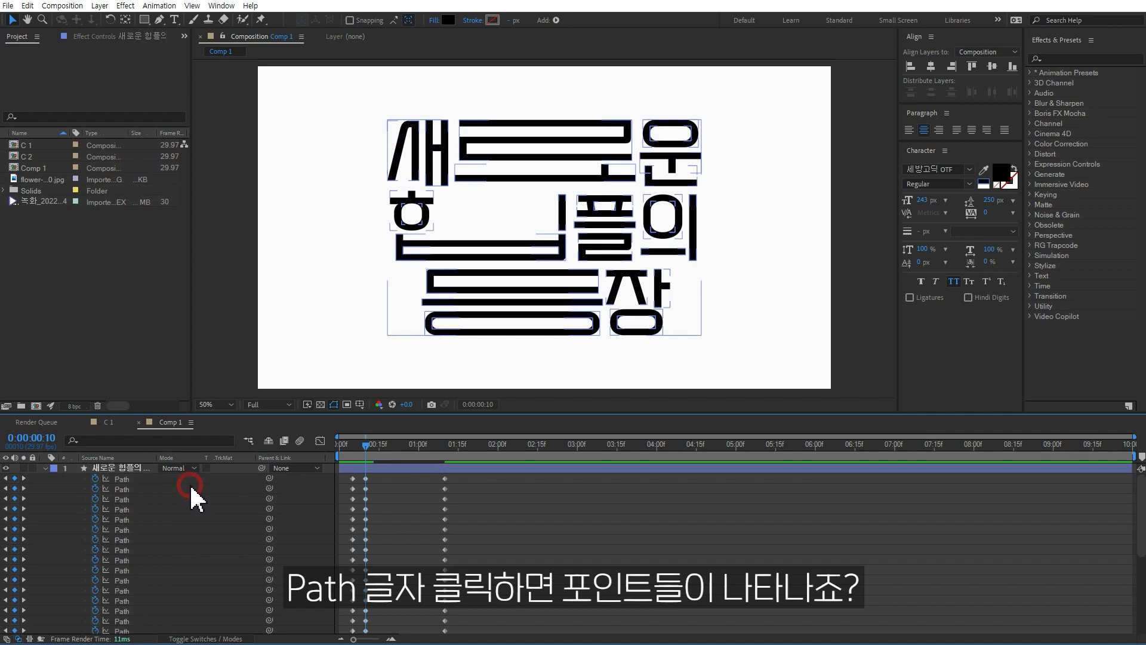
pyautogui.click(125, 479)
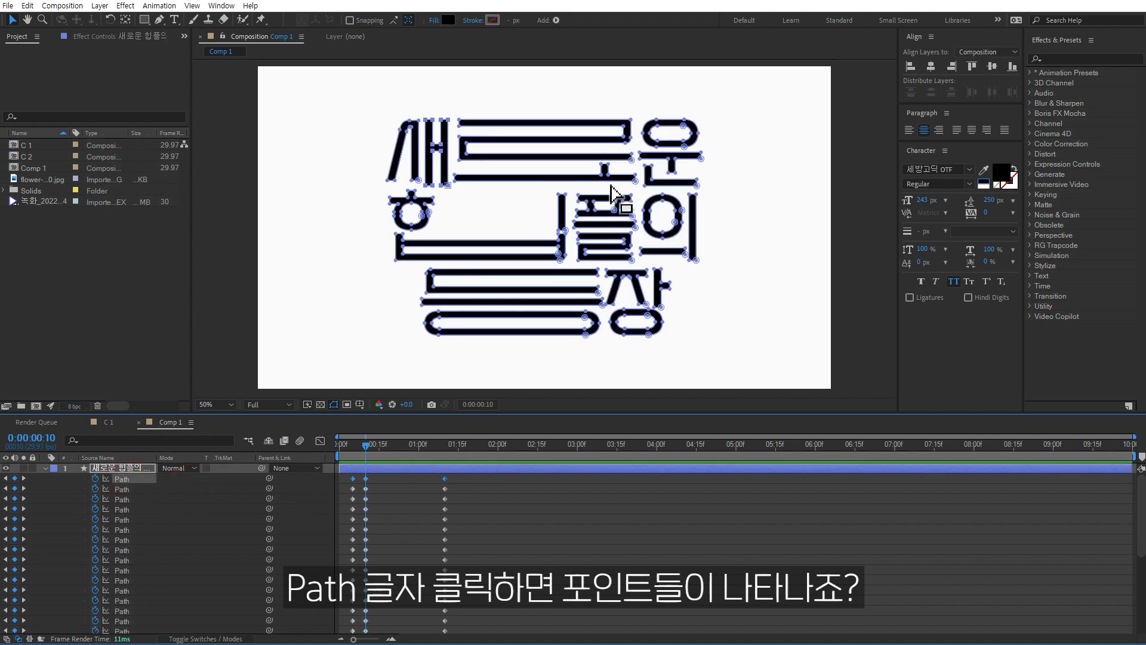
pyautogui.moveTo(360, 108)
pyautogui.mouseDown()
pyautogui.moveTo(464, 191)
pyautogui.moveTo(468, 156)
pyautogui.mouseUp()
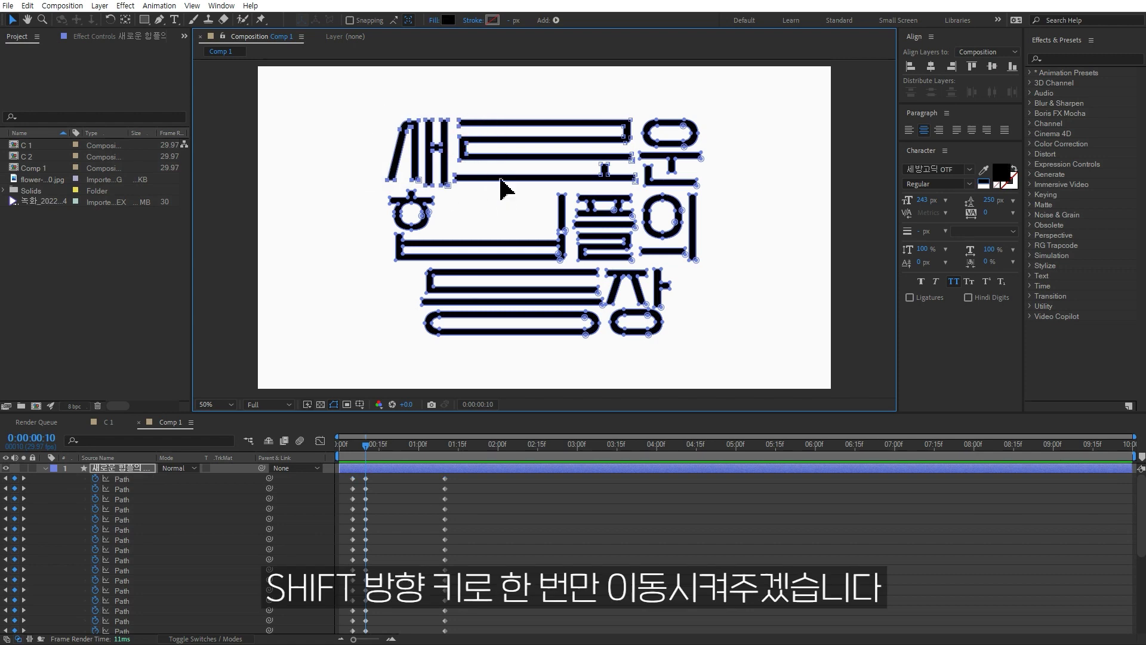
pyautogui.hotkey('shift', 'Left')
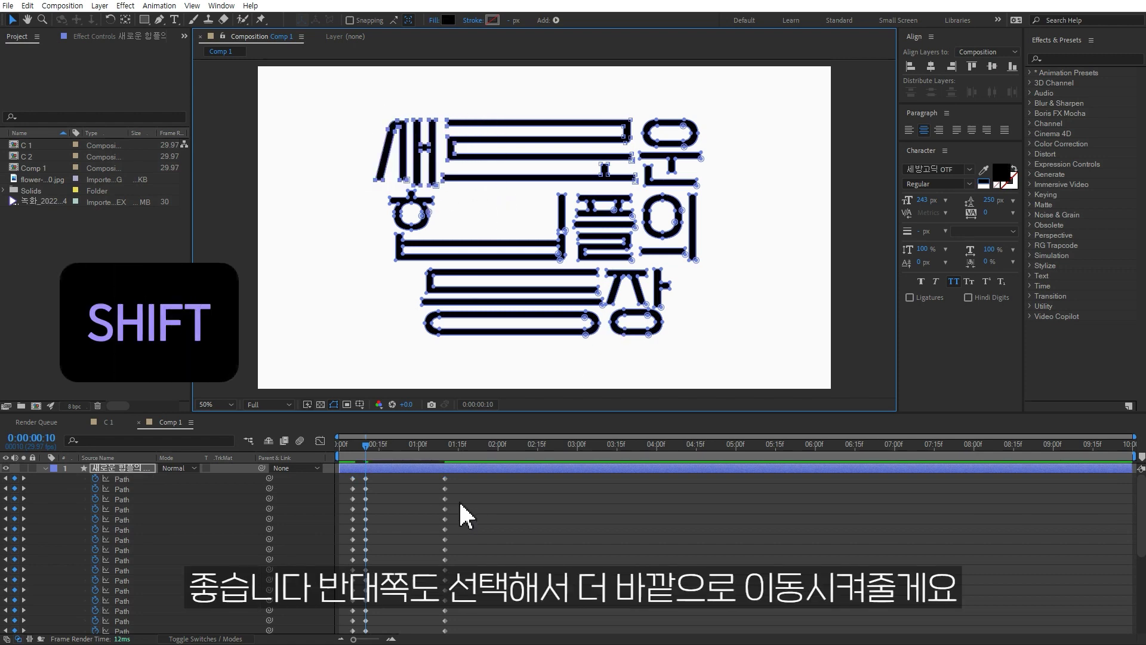
pyautogui.moveTo(726, 103); pyautogui.dragTo(590, 189)
pyautogui.hotkey('shift', 'Right')
pyautogui.hotkey('shift', 'Right')
pyautogui.hotkey('shift', 'Right')
pyautogui.hotkey('shift', 'Right')
pyautogui.hotkey('shift', 'Right')
pyautogui.hotkey('shift', 'Right')
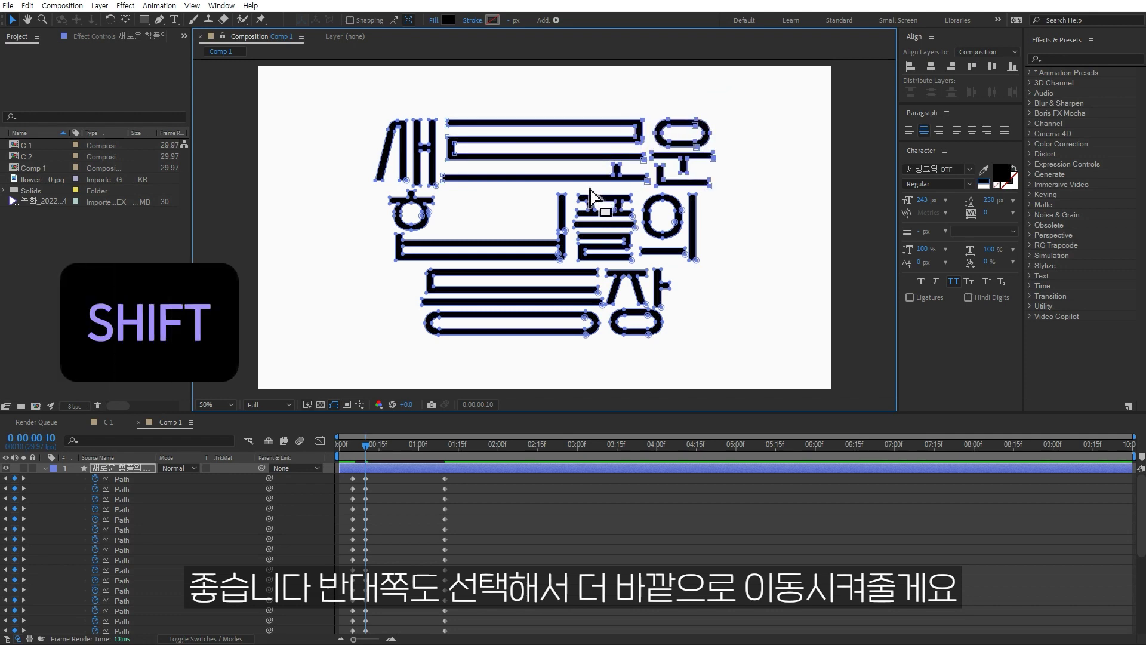
# Step: Push the second line's 힙 further left and 플의 further right
pyautogui.moveTo(375, 267)
pyautogui.mouseDown()
pyautogui.moveTo(440, 191)
pyautogui.moveTo(446, 206)
pyautogui.mouseUp()
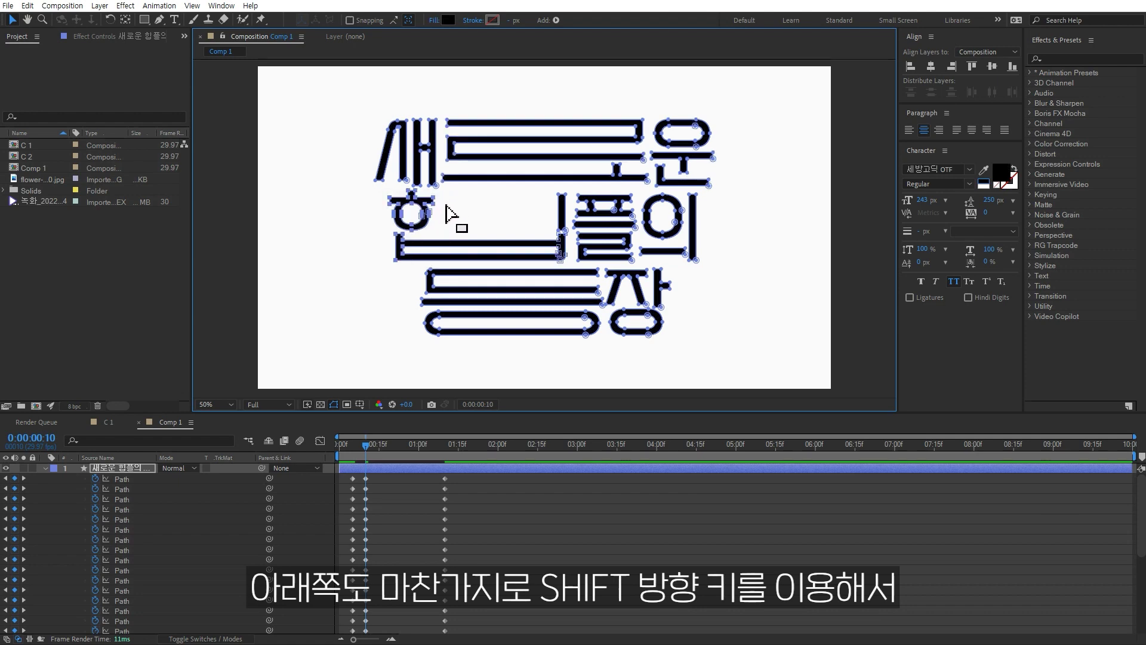
pyautogui.hotkey('shift', 'Left')
pyautogui.hotkey('shift', 'Left')
pyautogui.hotkey('shift', 'Left')
pyautogui.hotkey('shift', 'Left')
pyautogui.moveTo(529, 187); pyautogui.dragTo(705, 270)
pyautogui.hotkey('shift', 'Right')
pyautogui.hotkey('shift', 'Right')
pyautogui.hotkey('shift', 'Right')
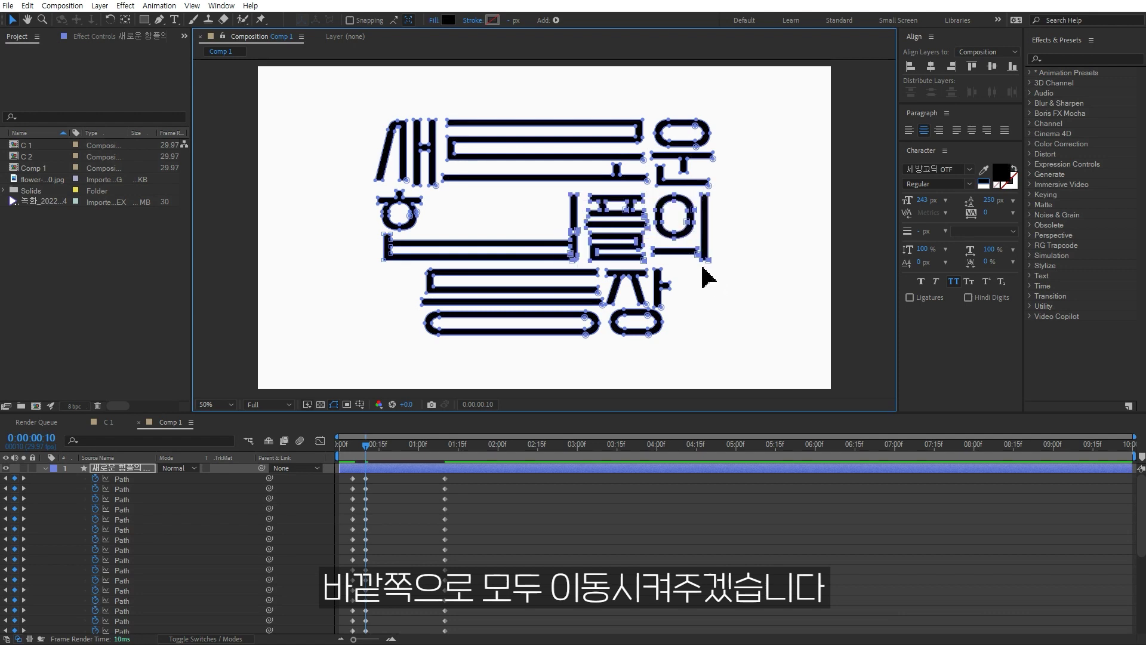
# Step: Spread the third line 등장 outward, with left ends left and right side right
pyautogui.moveTo(464, 332); pyautogui.dragTo(408, 265)
pyautogui.hotkey('shift', 'Left')
pyautogui.hotkey('shift', 'Left')
pyautogui.hotkey('shift', 'Left')
pyautogui.hotkey('shift', 'Left')
pyautogui.click(675, 348)
pyautogui.moveTo(675, 348); pyautogui.dragTo(564, 265)
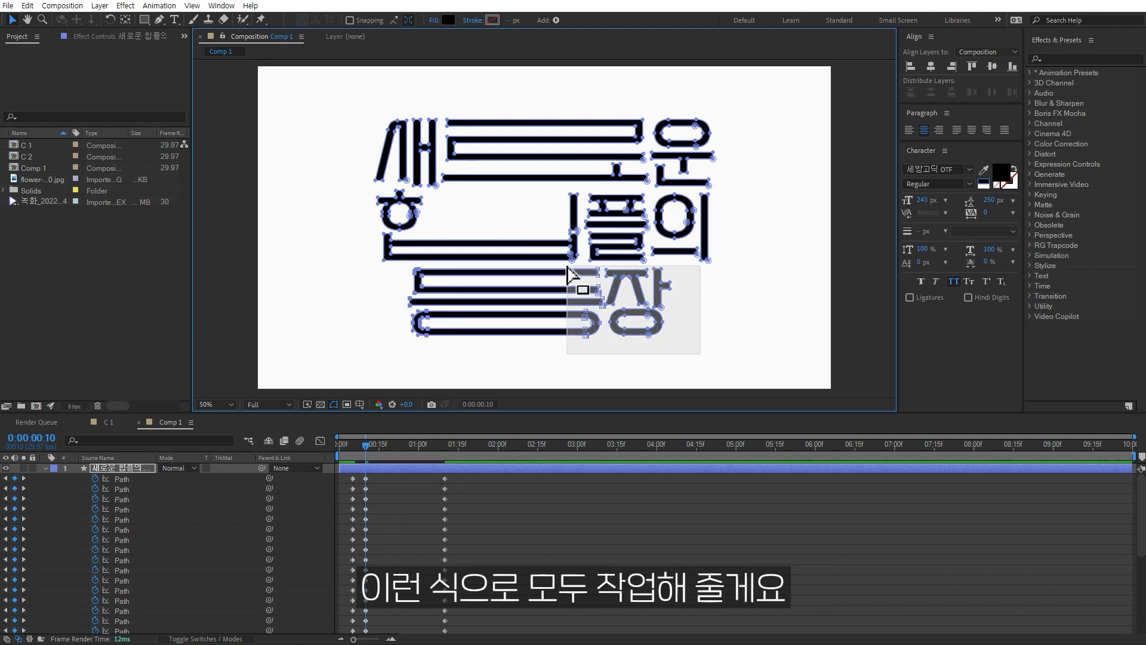
pyautogui.hotkey('shift', 'Right')
pyautogui.hotkey('shift', 'Right')
pyautogui.click(503, 518)
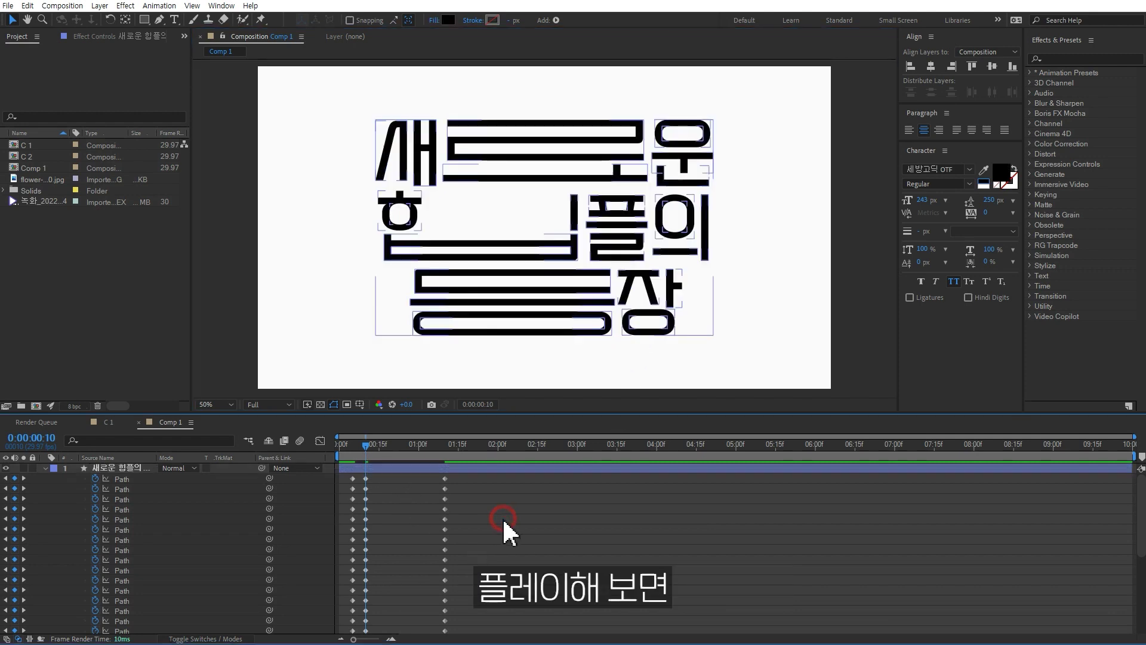
# Step: Preview the stretch-and-return motion from the start, then select all Path keyframes
pyautogui.press('space')
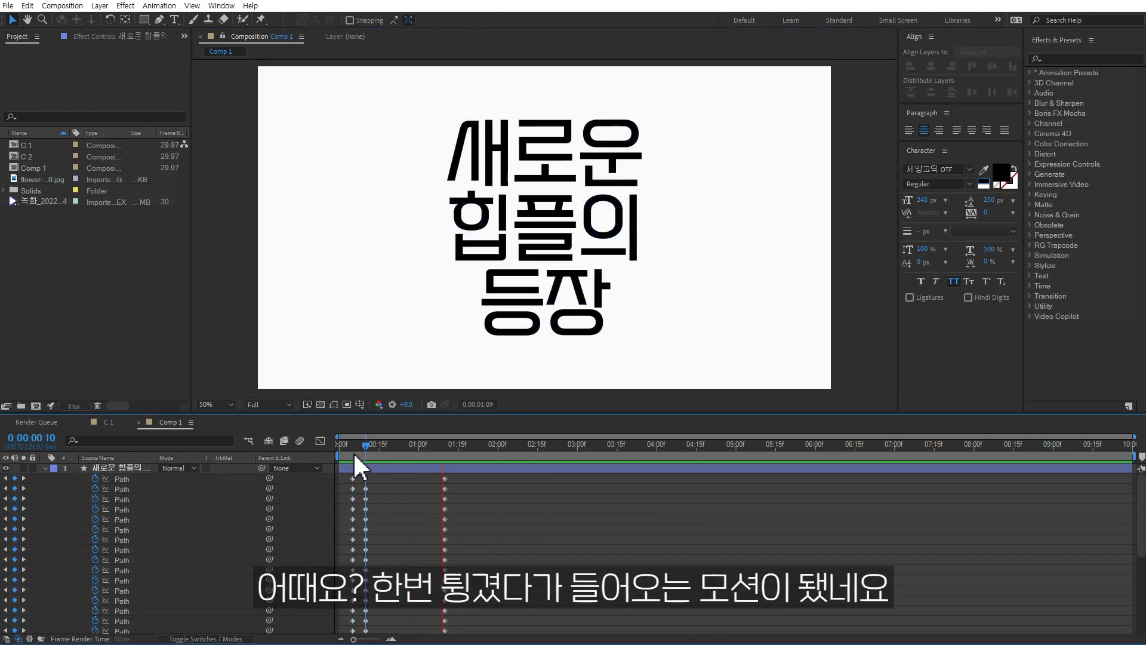
pyautogui.moveTo(355, 447); pyautogui.dragTo(332, 448)
pyautogui.press('space')
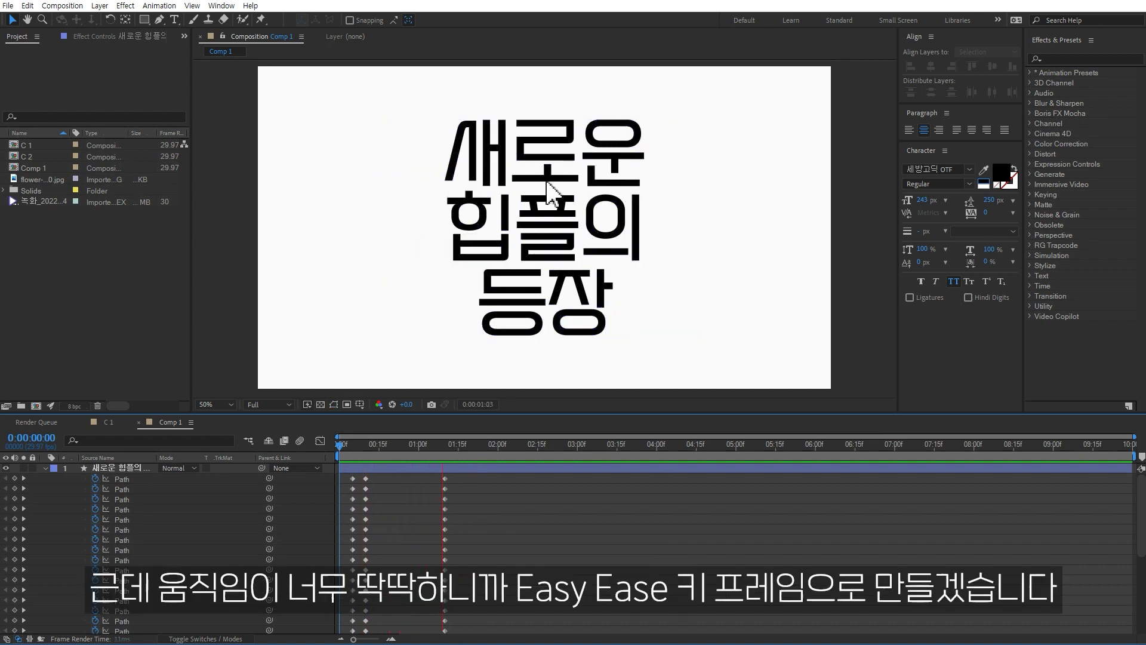
pyautogui.moveTo(468, 477); pyautogui.dragTo(346, 610)
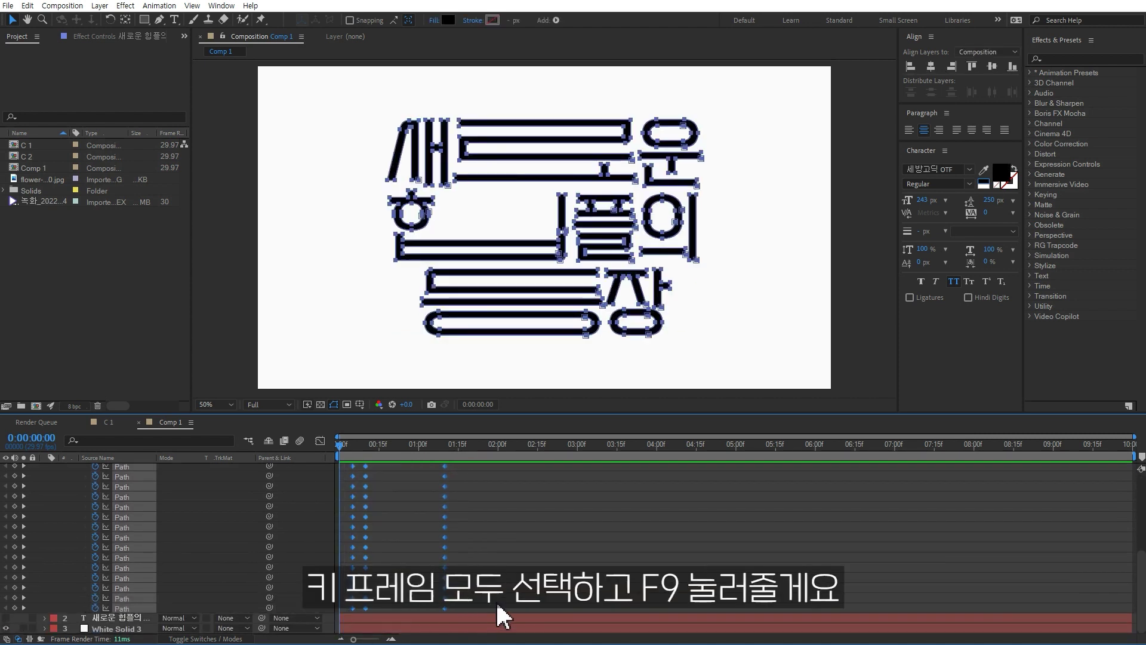
# Step: Apply Easy Ease to all Path keyframes and preview the eased motion
pyautogui.press('F9')
pyautogui.click(497, 555)
pyautogui.press('space')
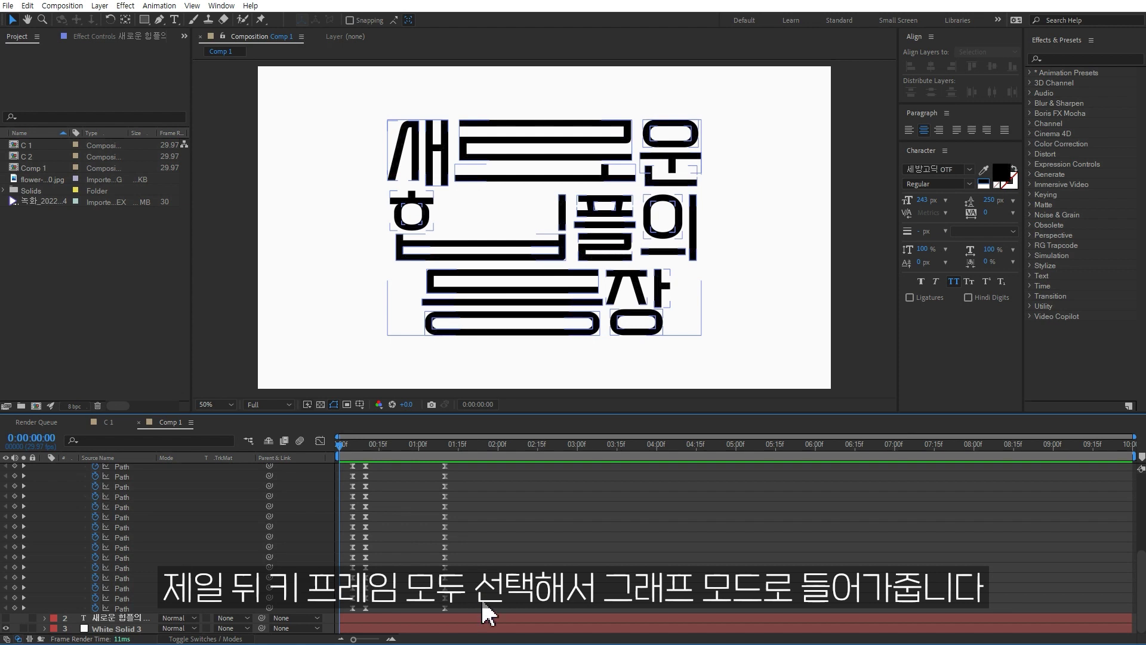
# Step: Select the final keyframe column at 1:10 and switch to the Graph Editor
pyautogui.moveTo(461, 609); pyautogui.dragTo(426, 491)
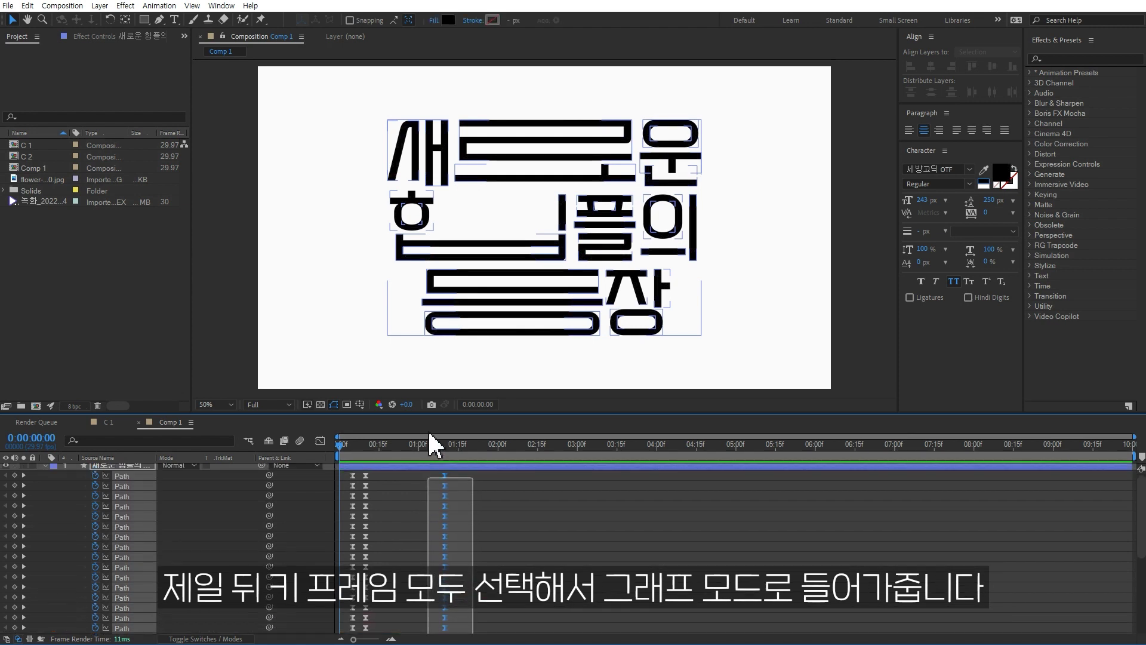
pyautogui.moveTo(426, 490); pyautogui.dragTo(432, 483)
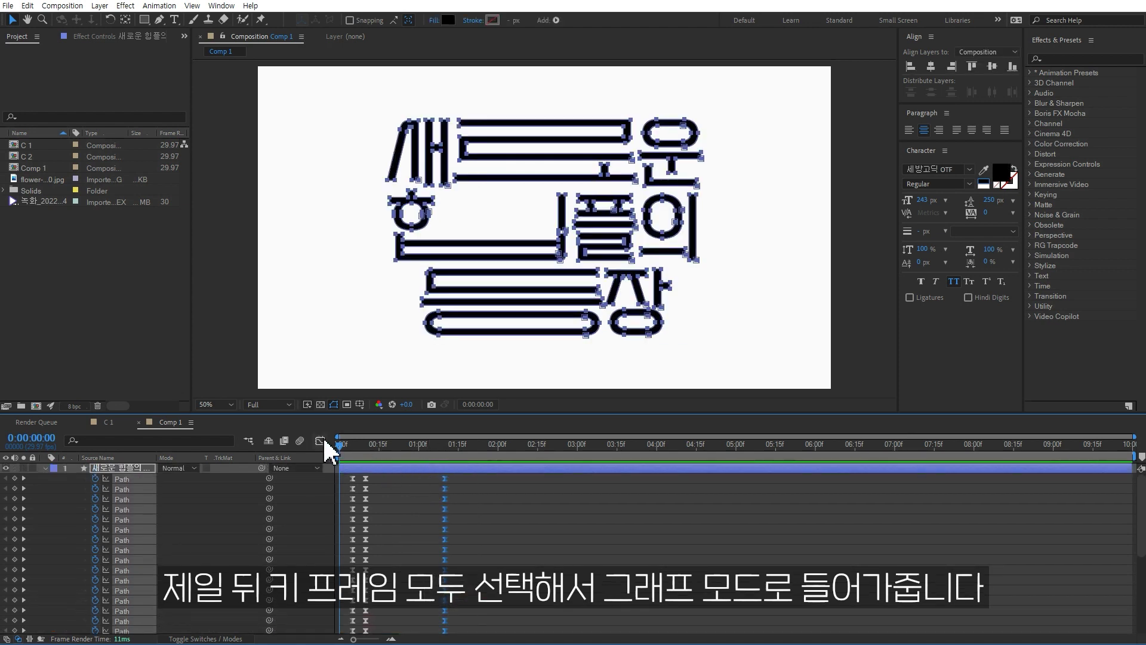
pyautogui.click(321, 441)
# Step: In the speed graph, drag the final keyframe's incoming influence to 100%
pyautogui.rightClick(502, 499)
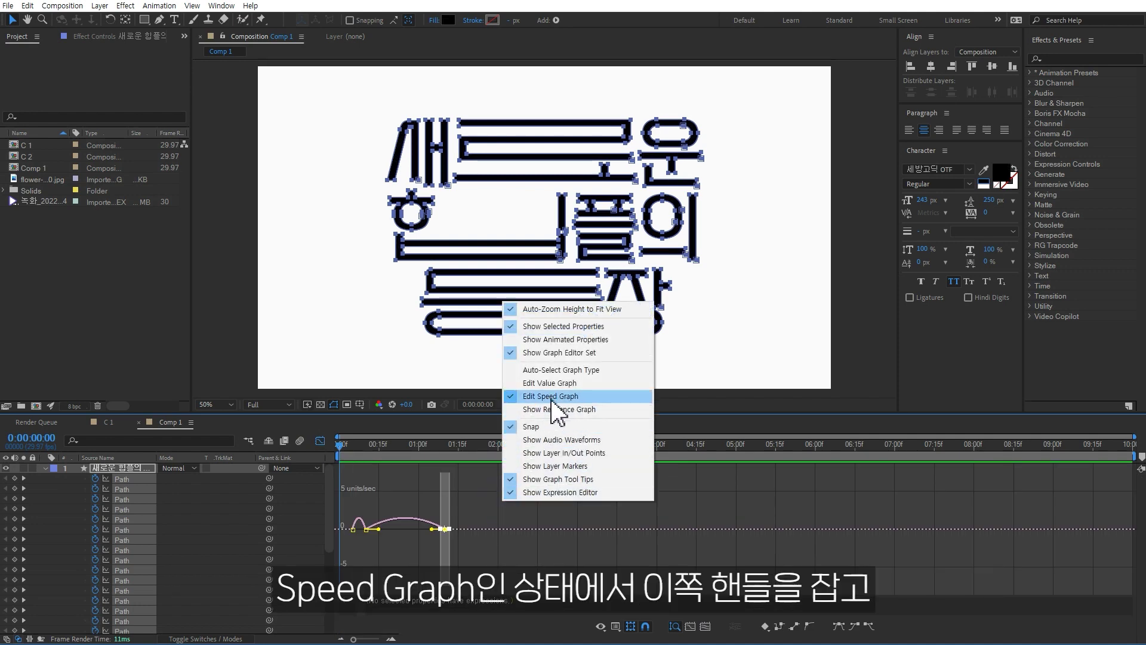
pyautogui.click(429, 446)
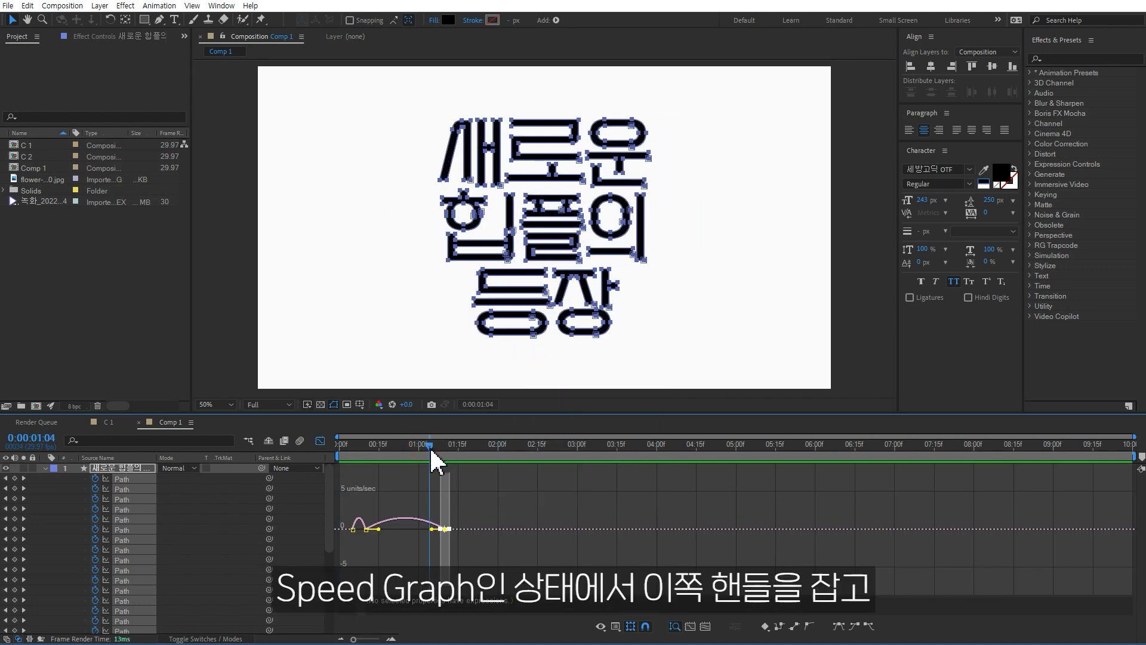
pyautogui.press('=')
pyautogui.press('=')
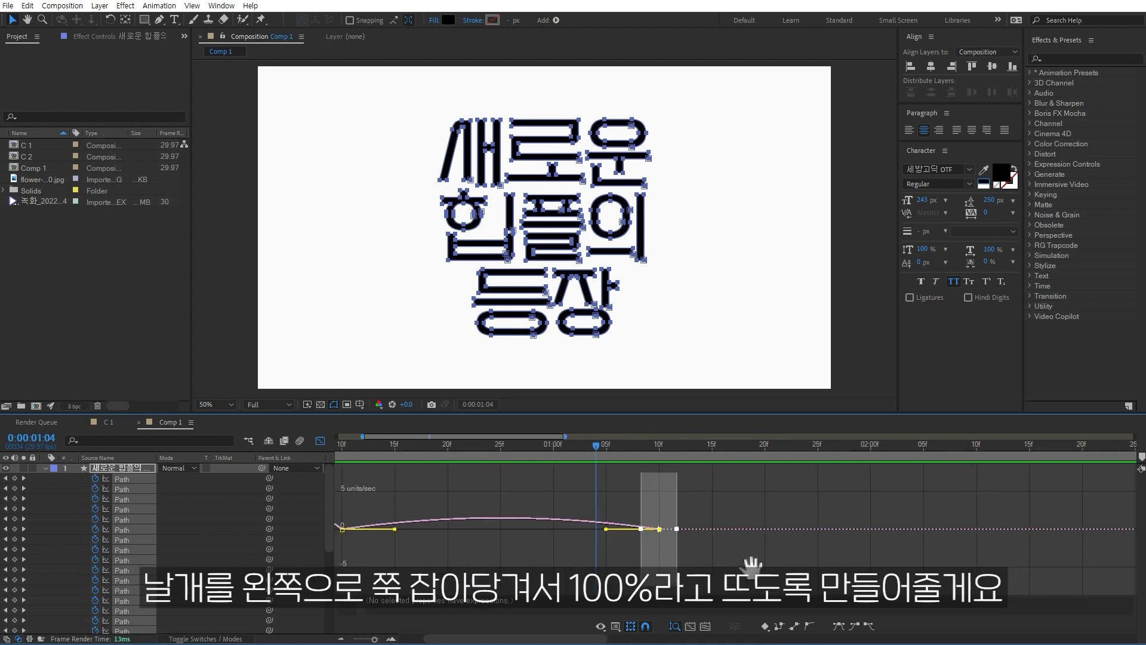
pyautogui.moveTo(757, 554); pyautogui.dragTo(767, 554)
pyautogui.moveTo(709, 529); pyautogui.dragTo(535, 571)
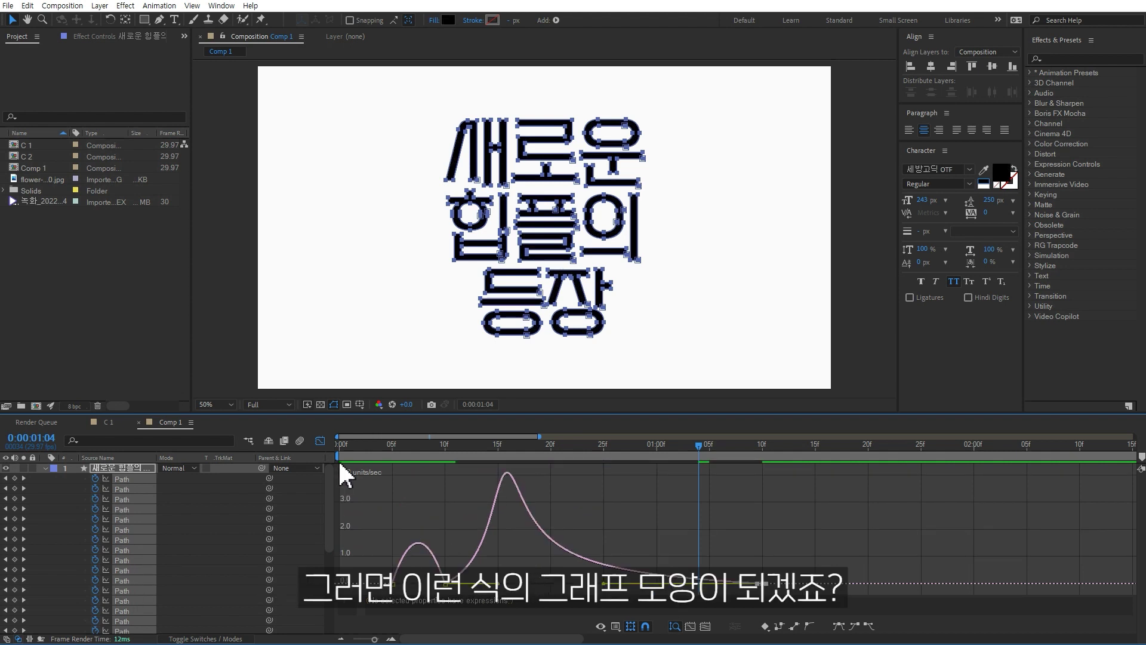
# Step: Return to the keyframe view and preview the smoothed animation from the start
pyautogui.click(320, 440)
pyautogui.click(542, 532)
pyautogui.press('-')
pyautogui.press('space')
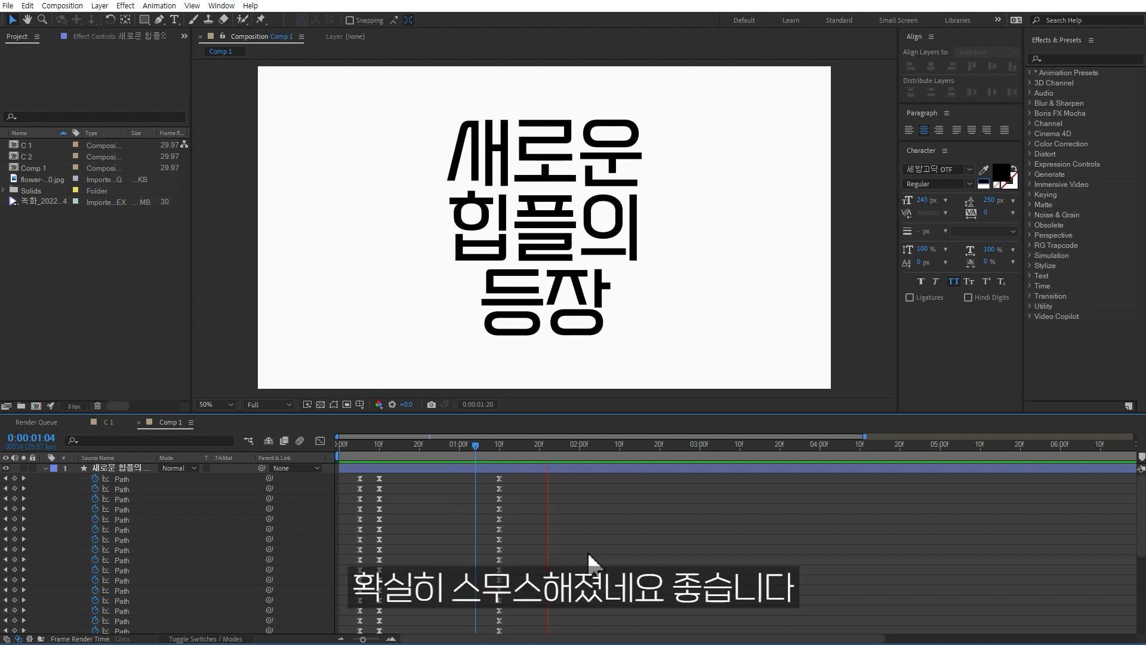
pyautogui.press('space')
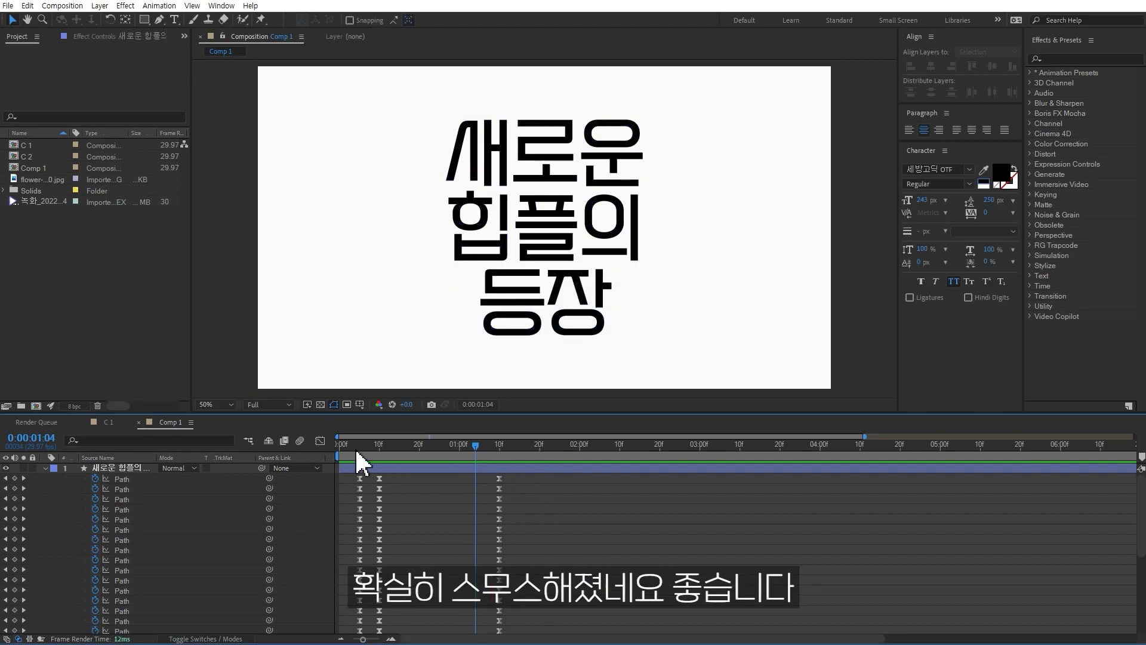
pyautogui.press('Home')
pyautogui.press('space')
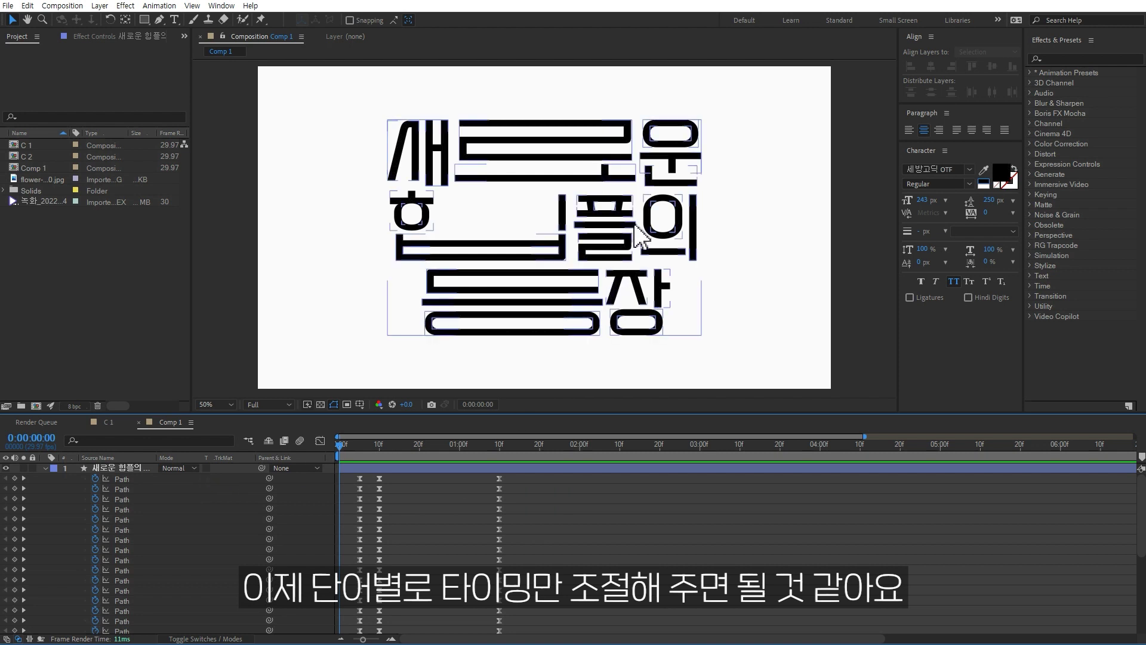
pyautogui.click(45, 468)
# Step: Shift the second line's Path keyframes, including 의, to start at frame 10
pyautogui.click(46, 469)
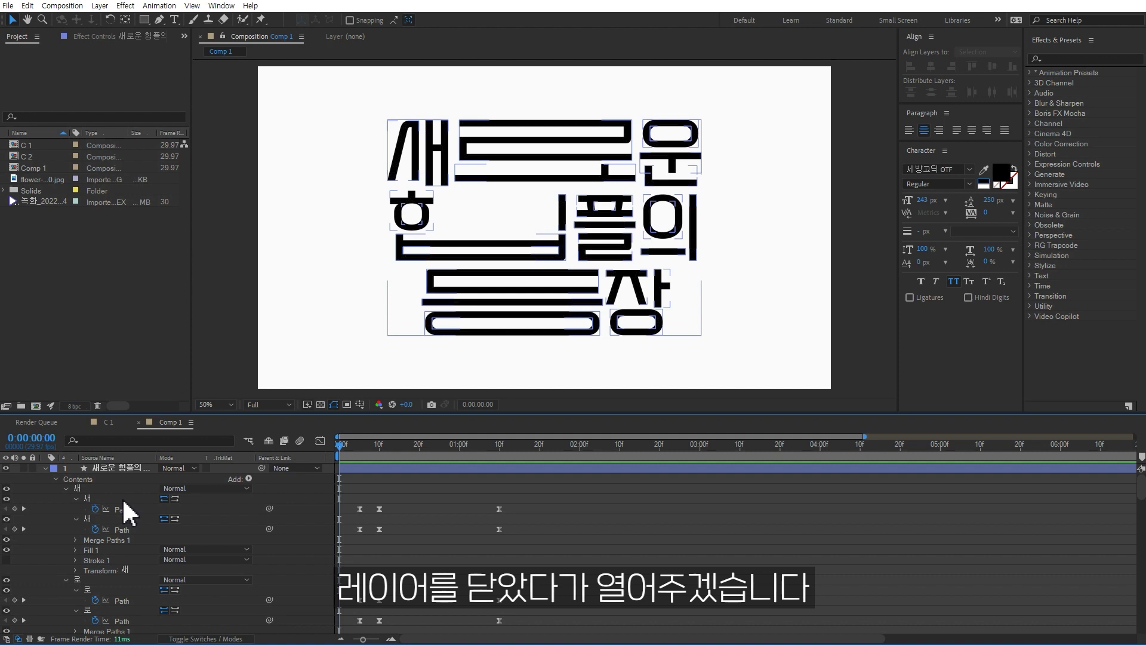
pyautogui.moveTo(541, 504); pyautogui.dragTo(350, 540)
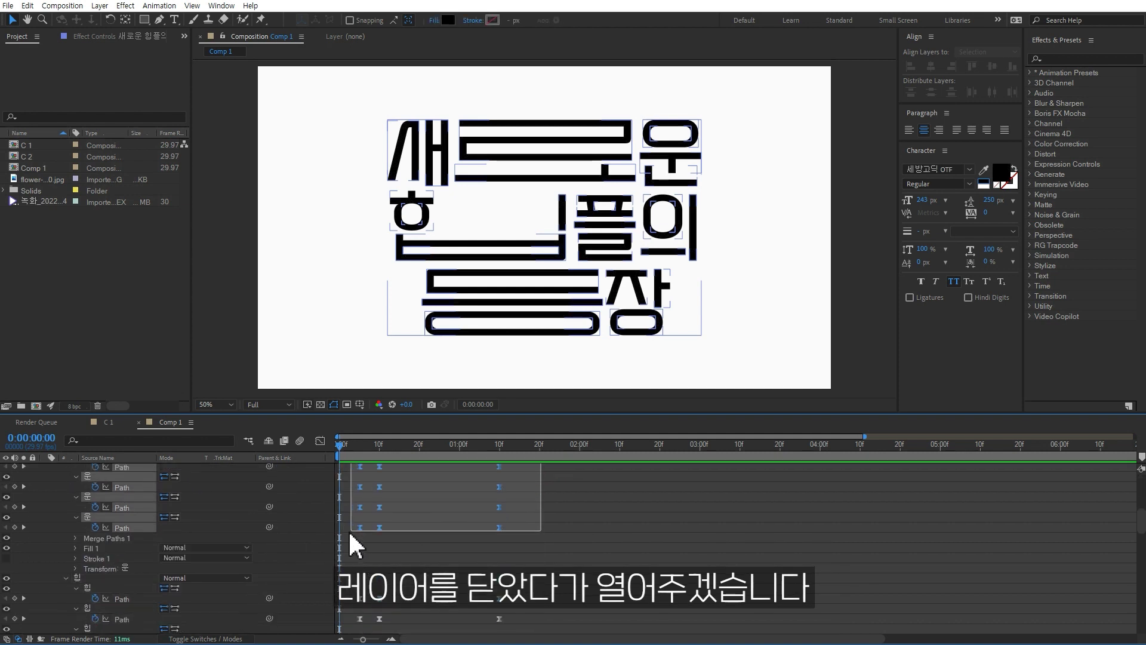
pyautogui.scroll(-2, 418, 561)
pyautogui.scroll(-2, 495, 546)
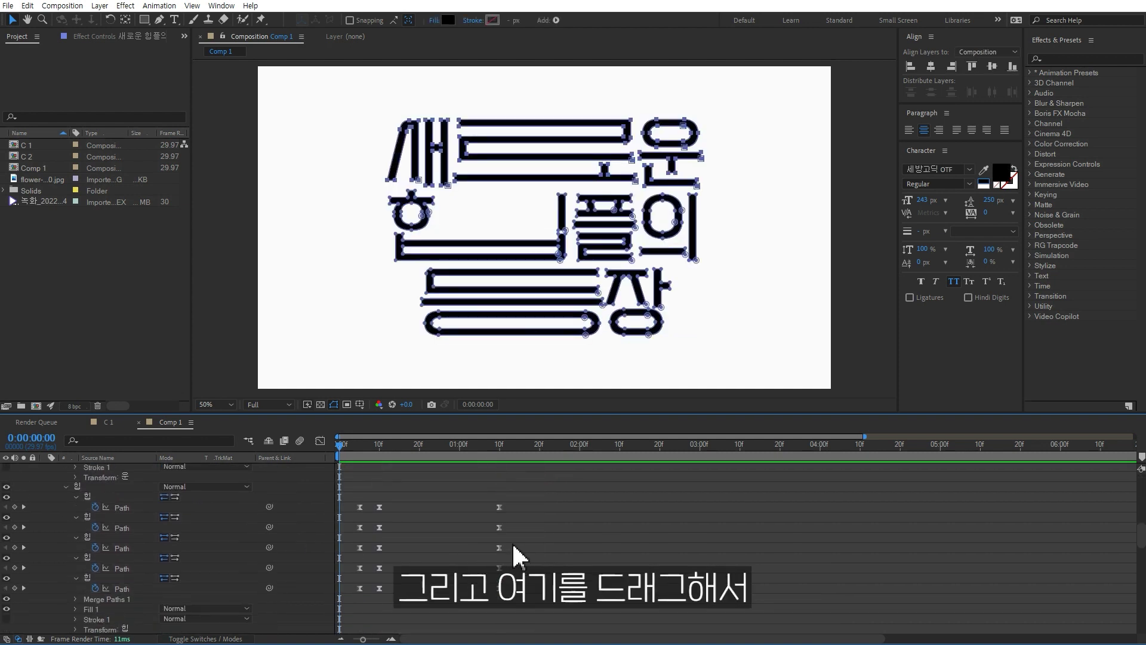
pyautogui.moveTo(532, 501); pyautogui.dragTo(360, 590)
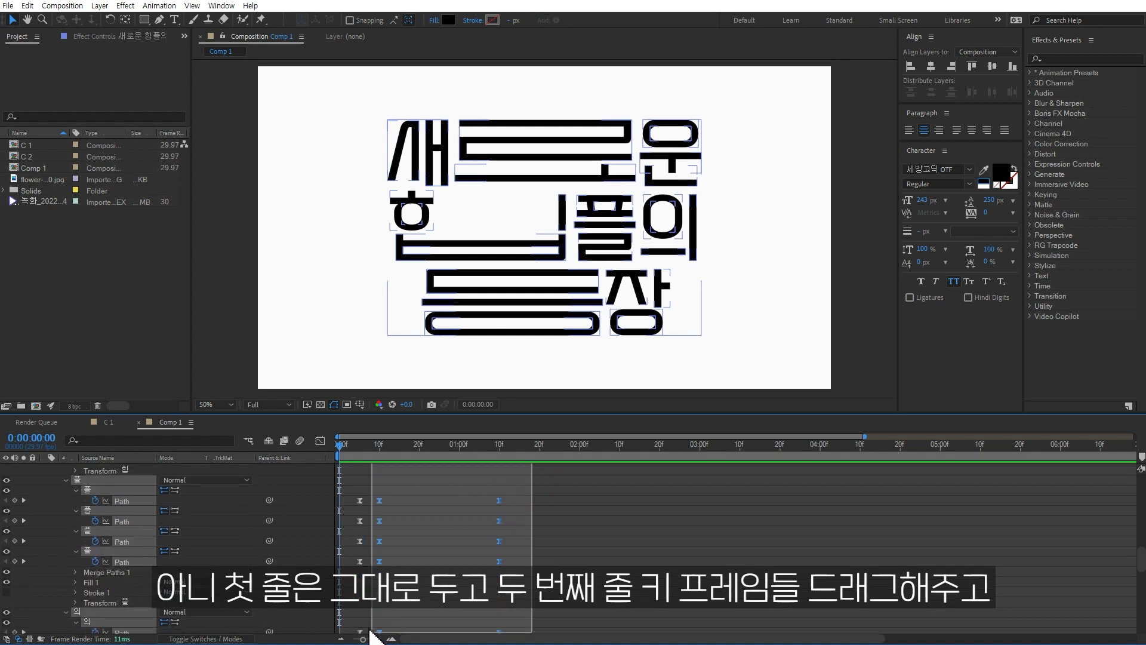
pyautogui.moveTo(363, 605); pyautogui.dragTo(357, 595)
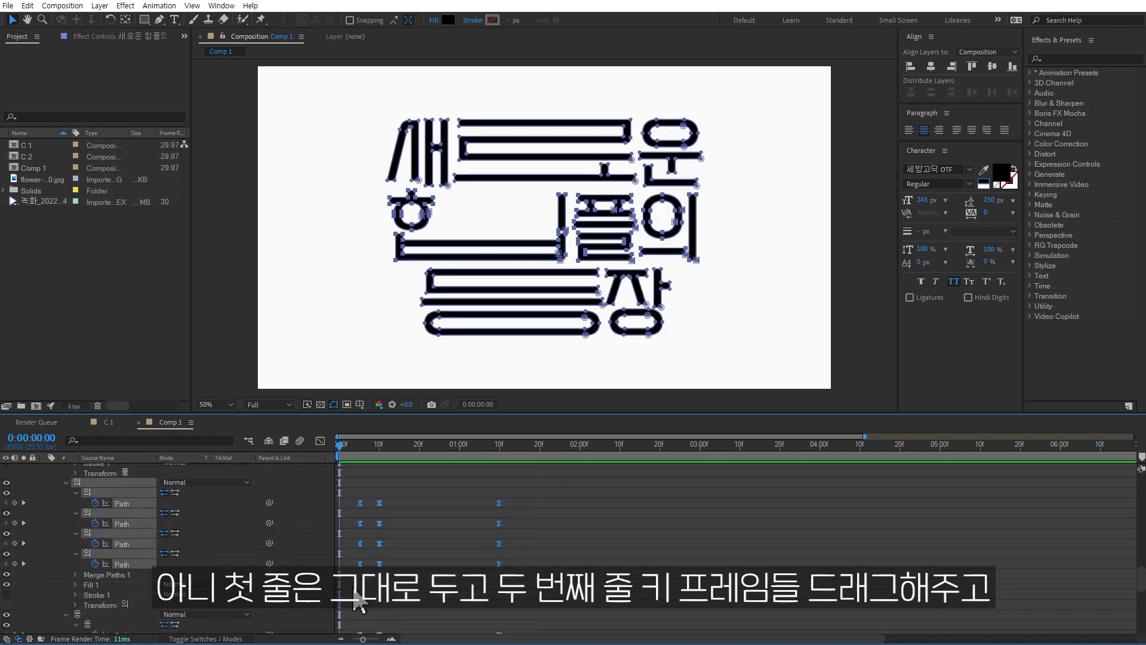
pyautogui.click(378, 444)
pyautogui.moveTo(363, 543); pyautogui.dragTo(382, 543)
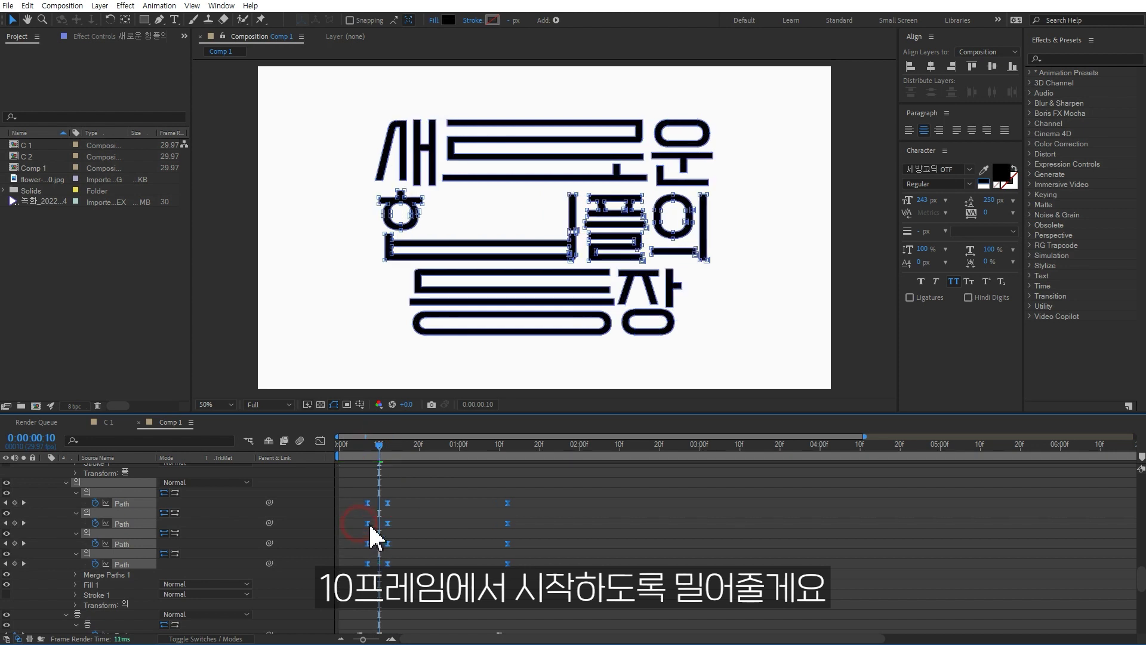
# Step: Move the third line's keyframes to start at frame 15 and preview the staggered animation
pyautogui.click(400, 444)
pyautogui.scroll(-4, 264, 542)
pyautogui.scroll(-5, 485, 521)
pyautogui.moveTo(526, 471)
pyautogui.mouseDown()
pyautogui.moveTo(359, 582)
pyautogui.moveTo(400, 557)
pyautogui.mouseUp()
pyautogui.click(457, 561)
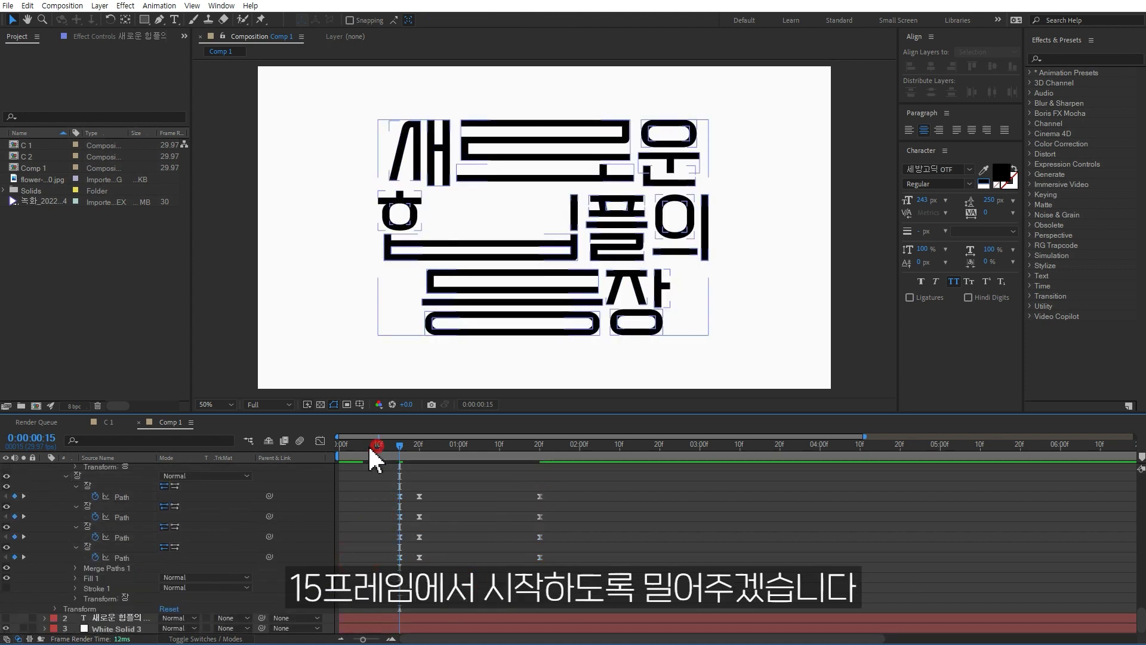
pyautogui.moveTo(370, 449); pyautogui.dragTo(342, 449)
pyautogui.press('space')
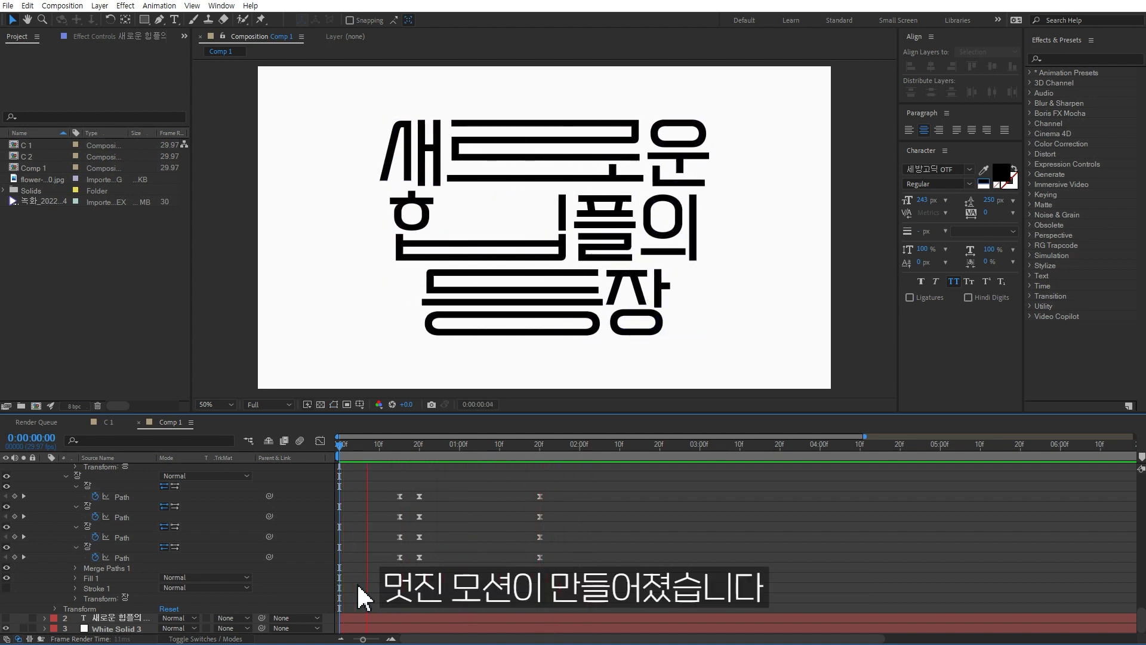
pyautogui.press('space')
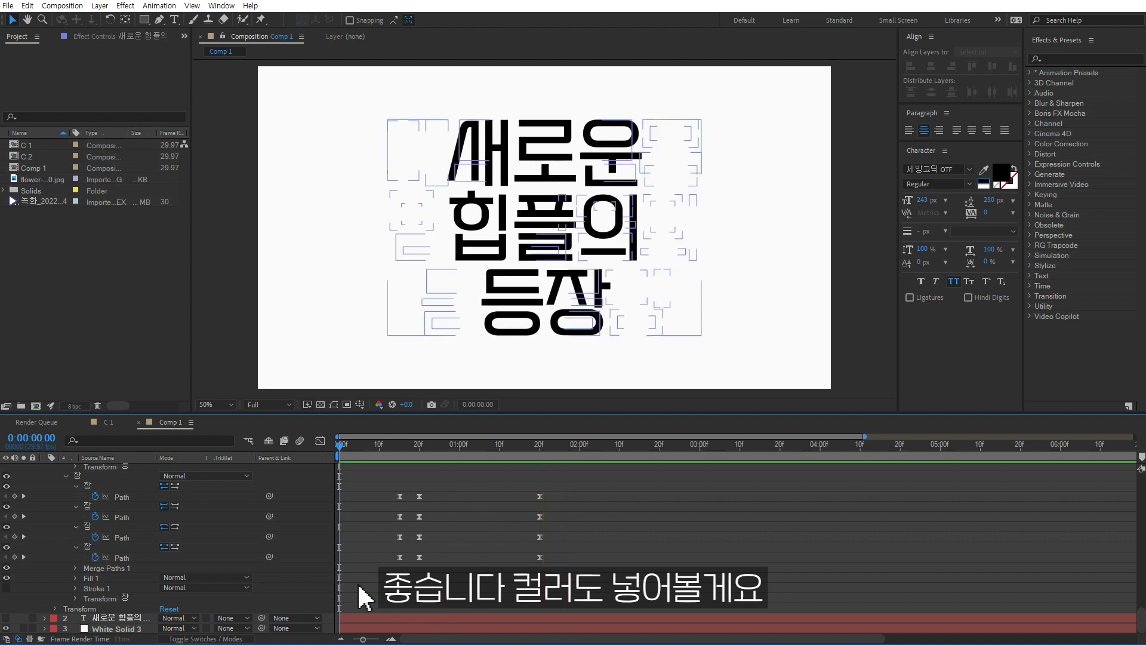
# Step: Add the flower image to the comp and stretch its X scale to 4621%
pyautogui.press('u')
pyautogui.press('u')
pyautogui.click(244, 582)
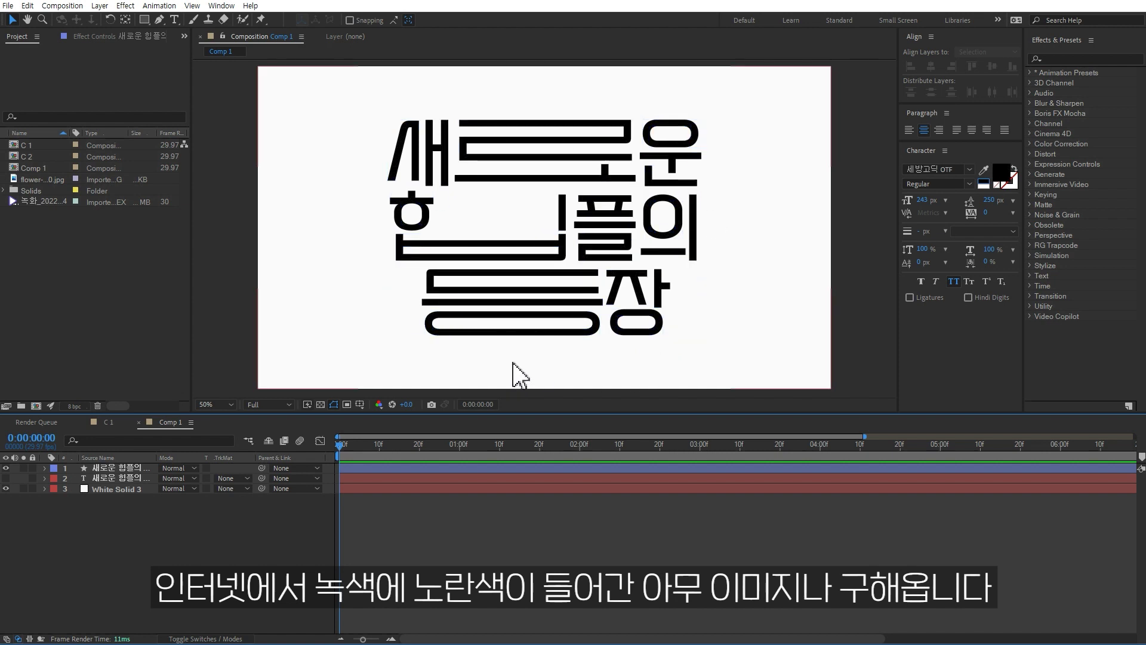
pyautogui.moveTo(44, 180); pyautogui.dragTo(153, 469)
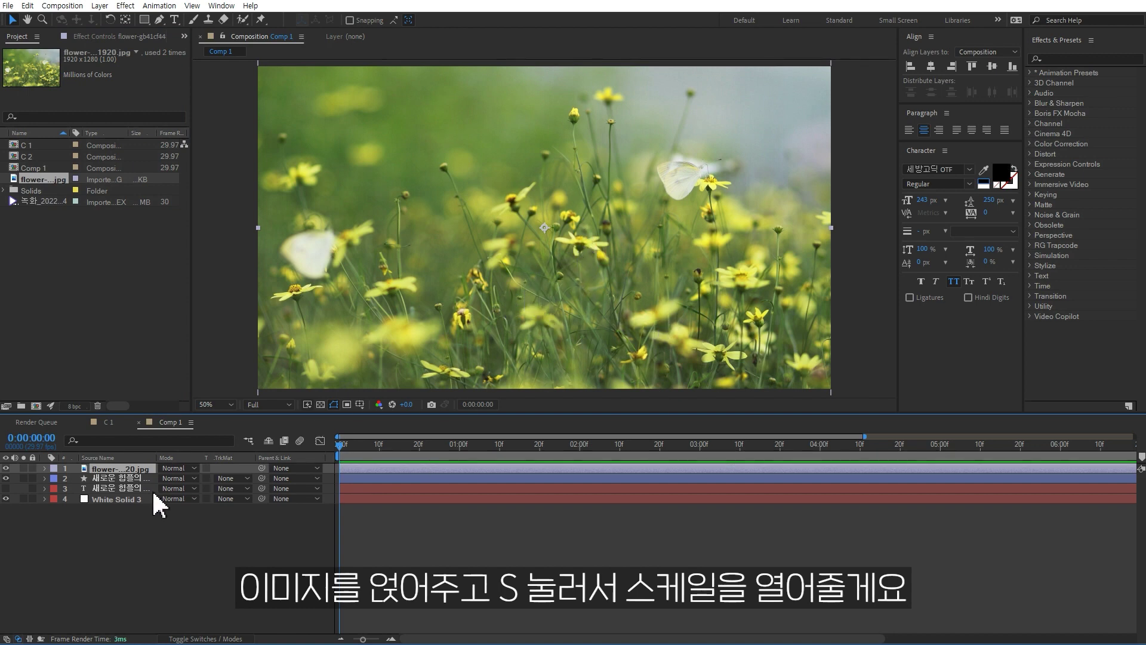
pyautogui.press('s')
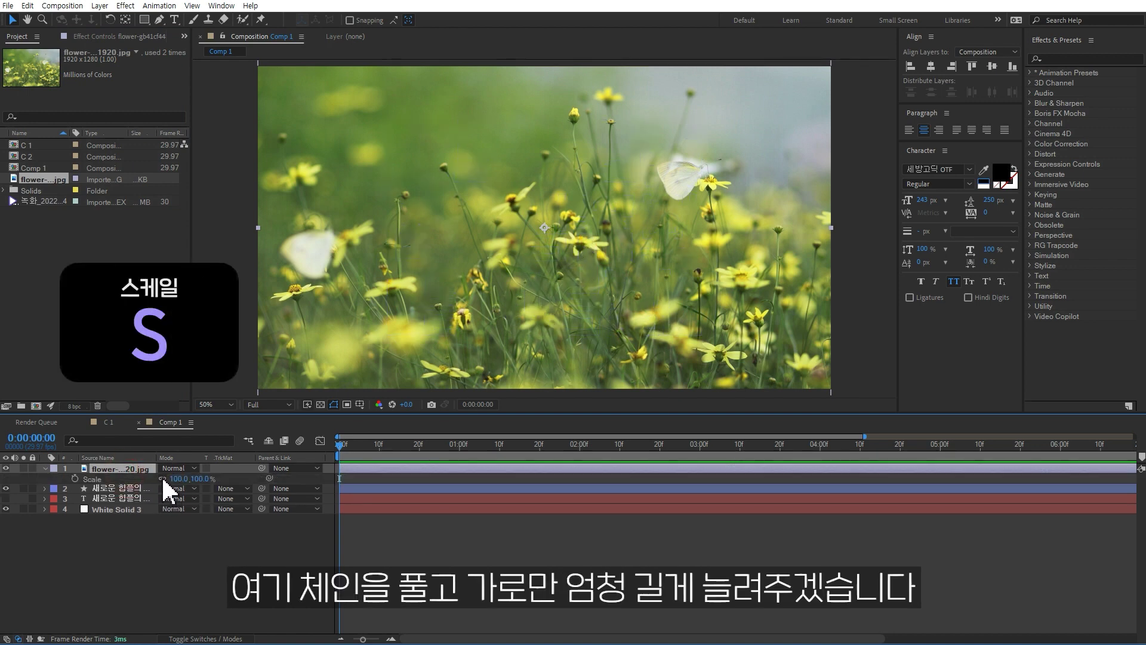
pyautogui.moveTo(177, 478); pyautogui.dragTo(361, 509)
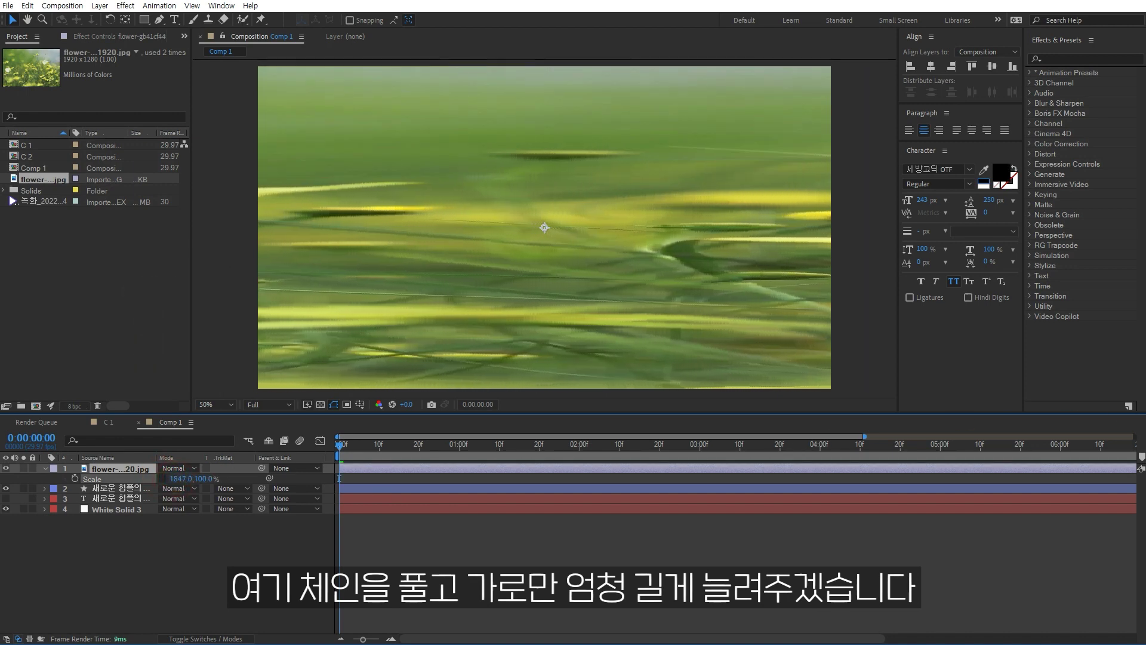
pyautogui.moveTo(411, 473); pyautogui.dragTo(686, 472)
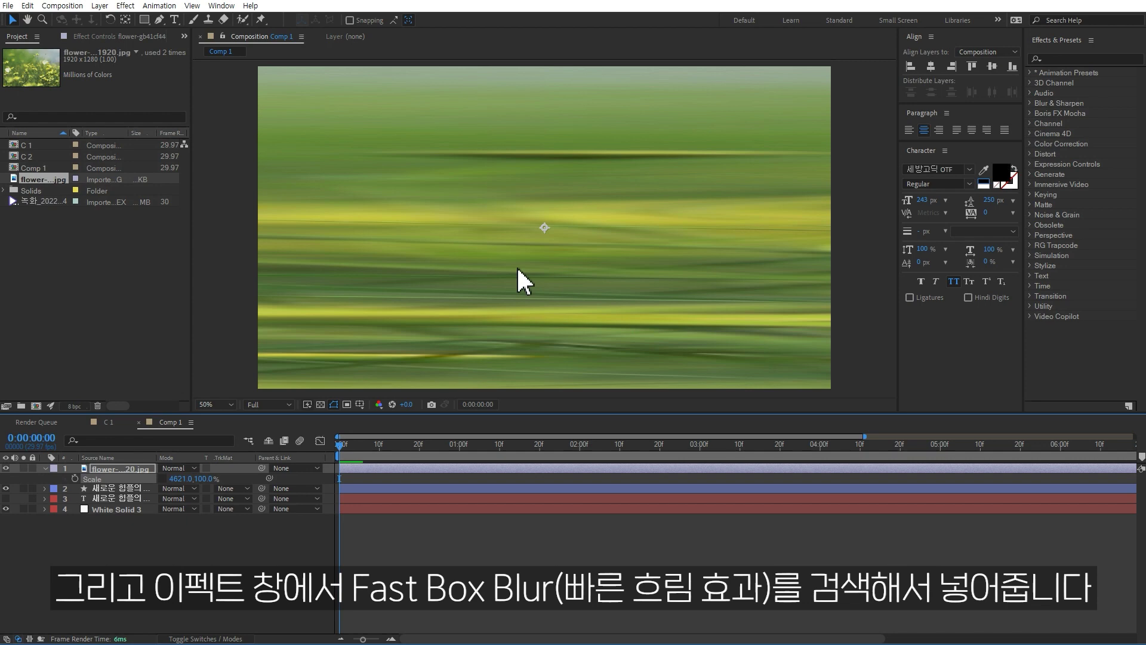
# Step: Apply Fast Box Blur with radius 11 and move the flower layer below the shape layer
pyautogui.click(1060, 58)
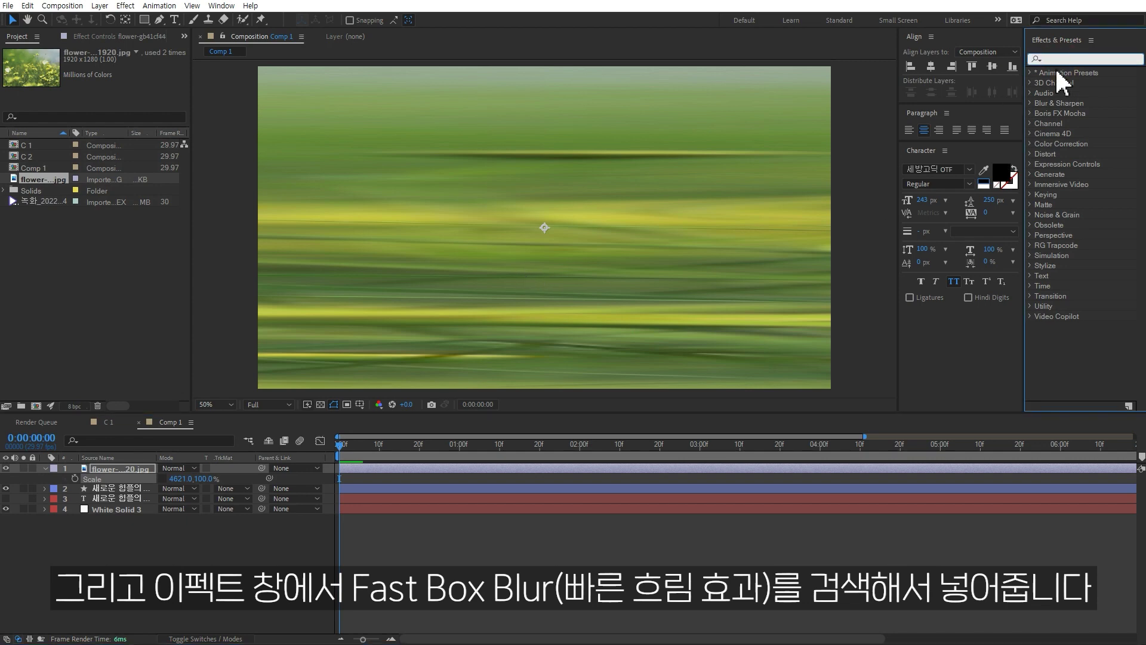
pyautogui.write('fast')
pyautogui.doubleClick(1085, 145)
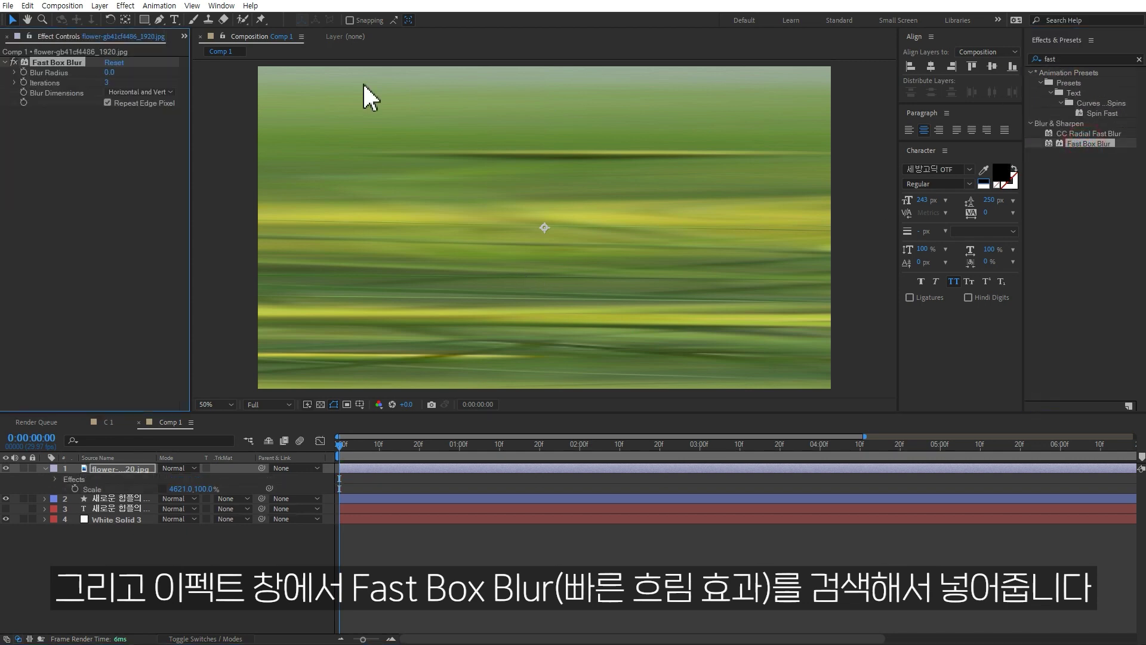
pyautogui.moveTo(111, 72); pyautogui.dragTo(118, 71)
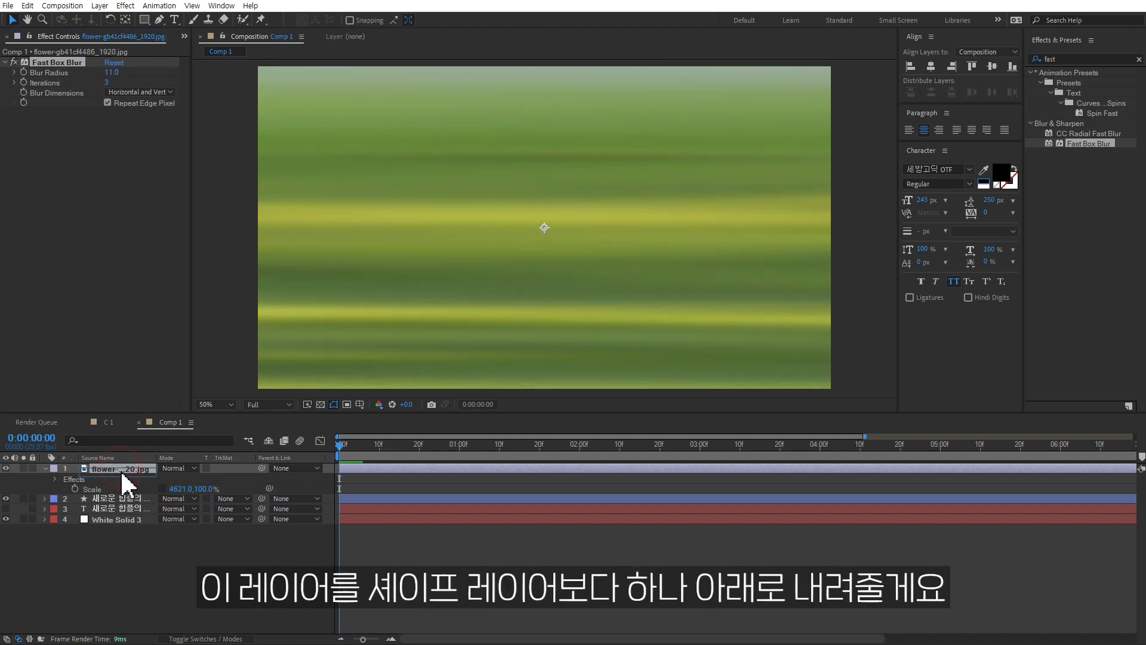
pyautogui.moveTo(125, 478); pyautogui.dragTo(128, 508)
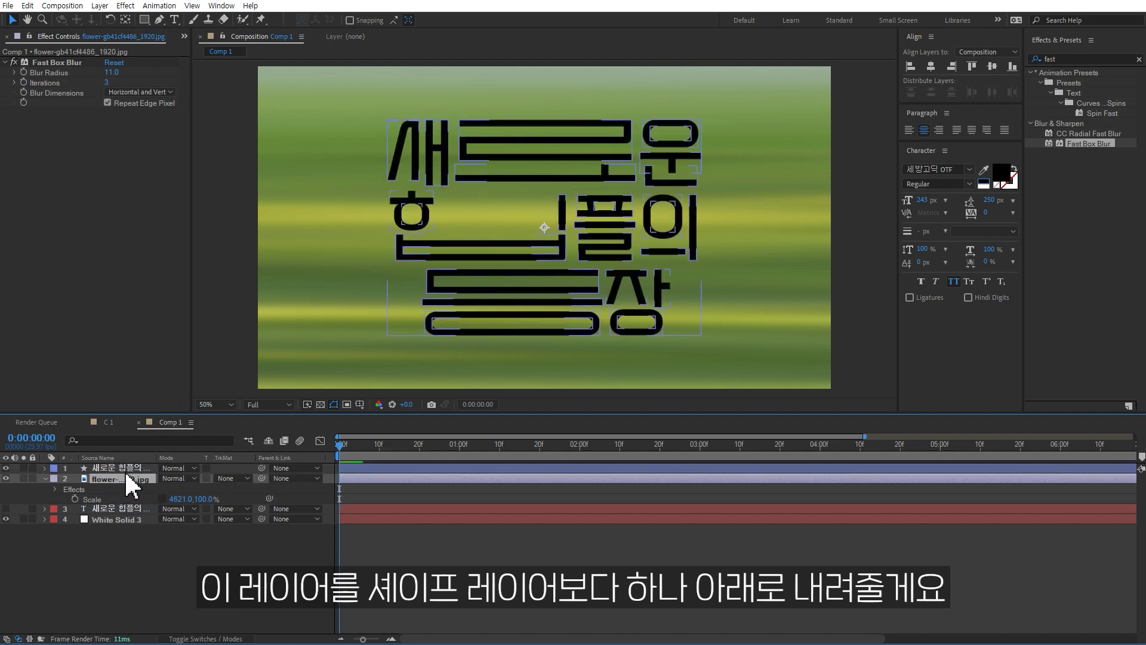
# Step: Set the flower layer's Track Matte to Alpha Matte so the image fills the letters
pyautogui.click(234, 479)
pyautogui.click(248, 509)
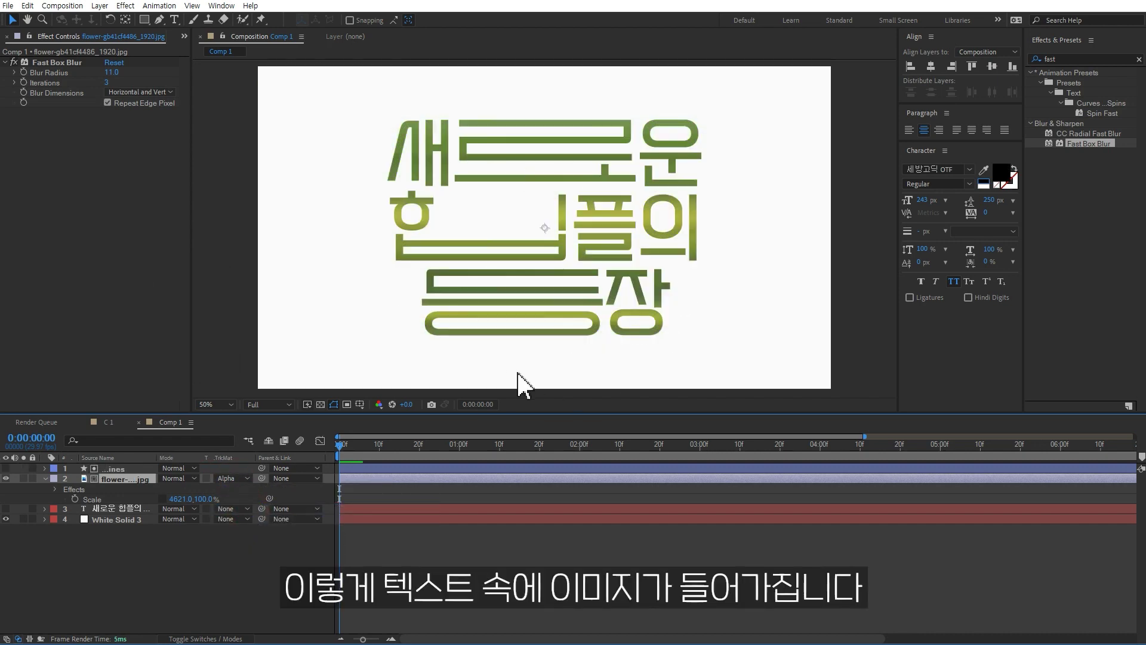
pyautogui.click(1108, 58)
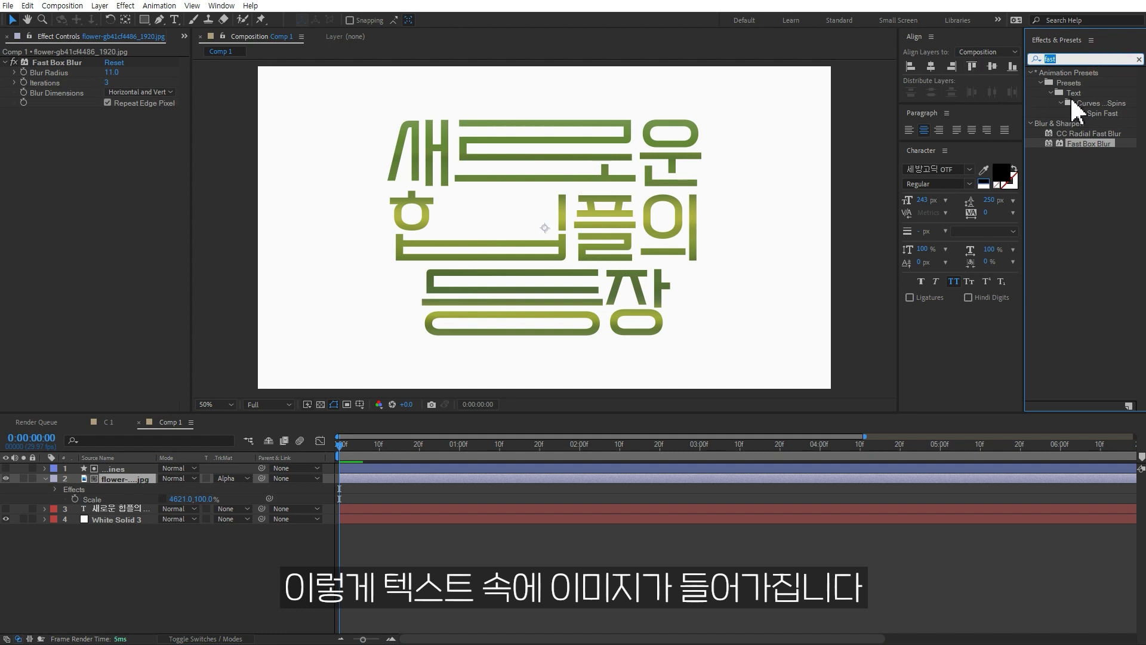
pyautogui.write('hue')
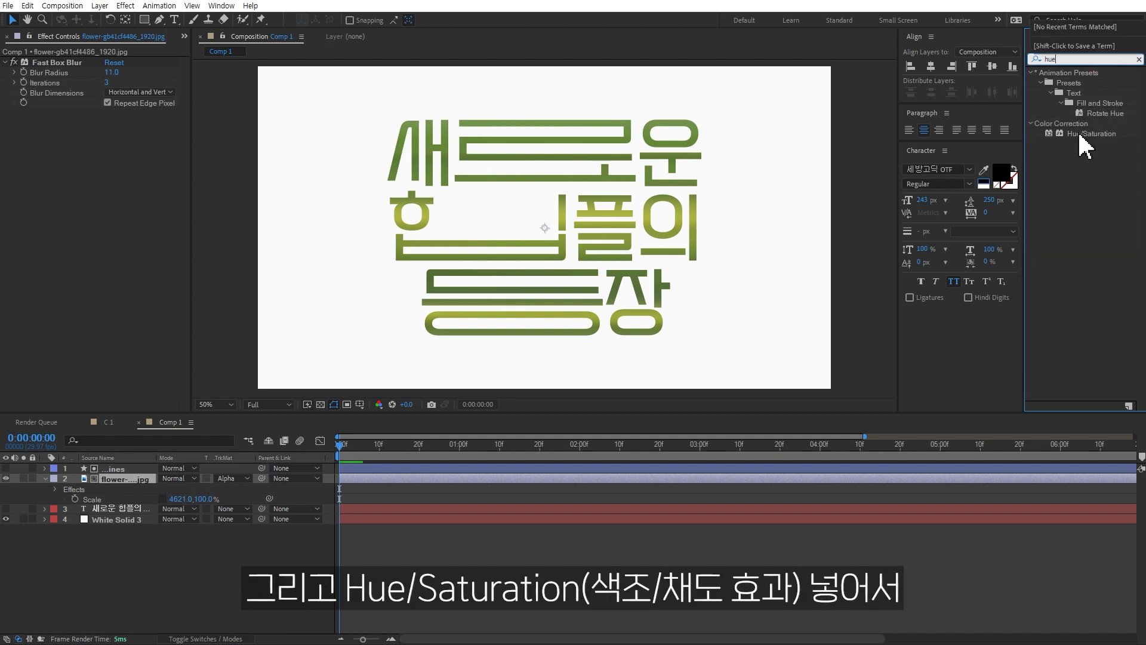
# Step: Apply Hue/Saturation on the Greens channel, shifting hue and raising saturation to tint the letters teal
pyautogui.moveTo(1083, 134); pyautogui.dragTo(435, 266)
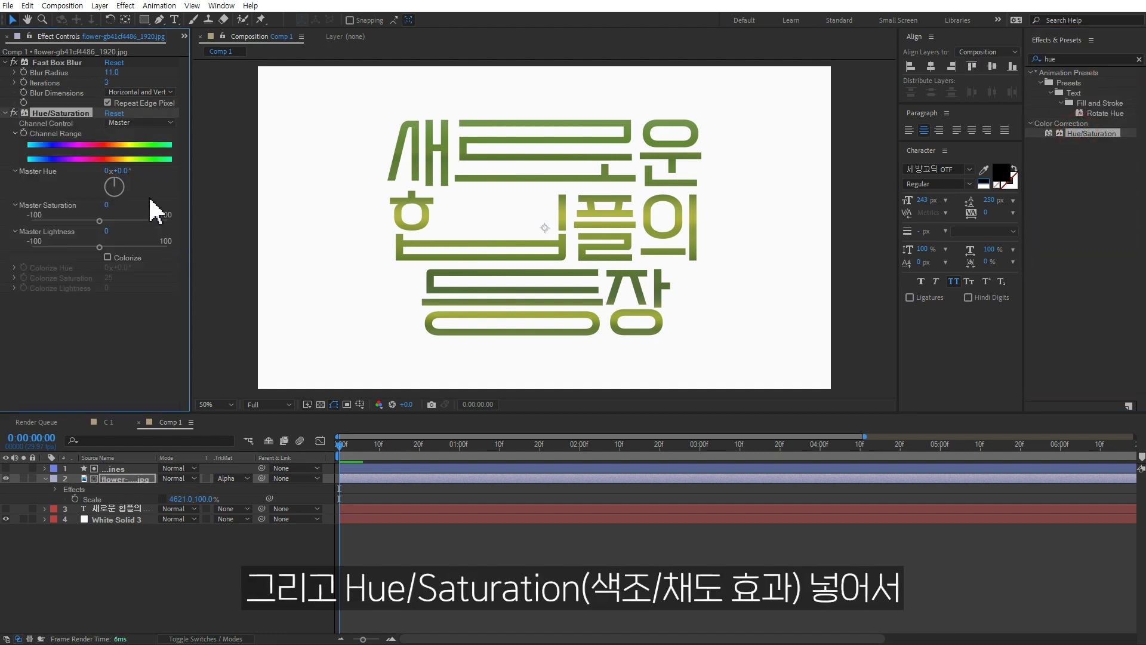
pyautogui.click(143, 122)
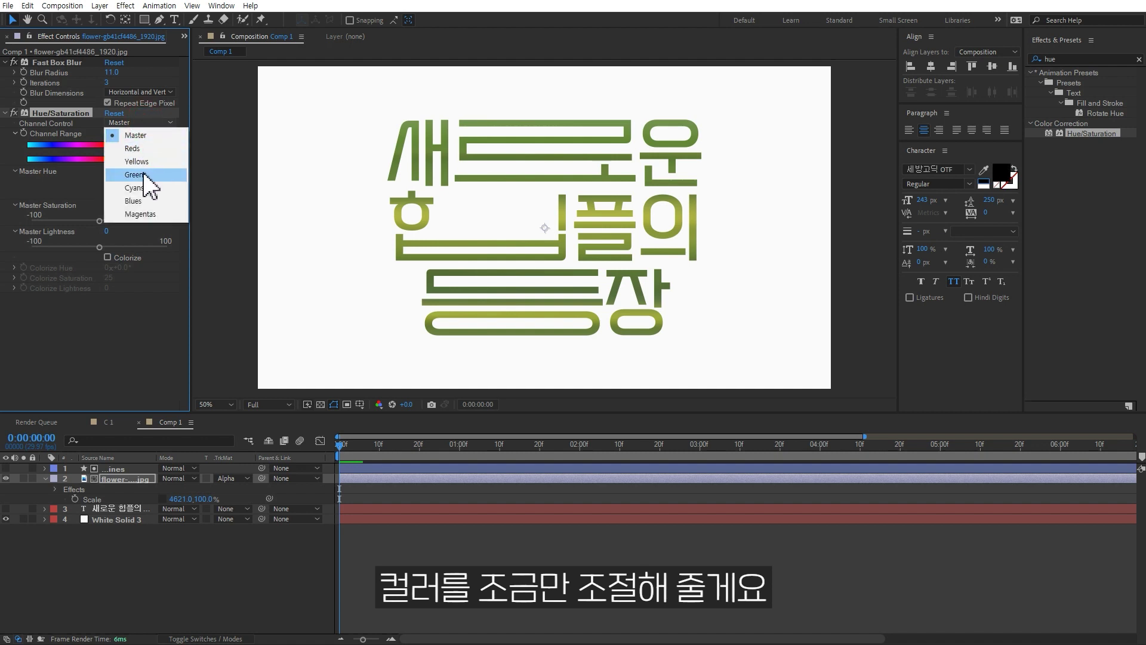
pyautogui.click(136, 175)
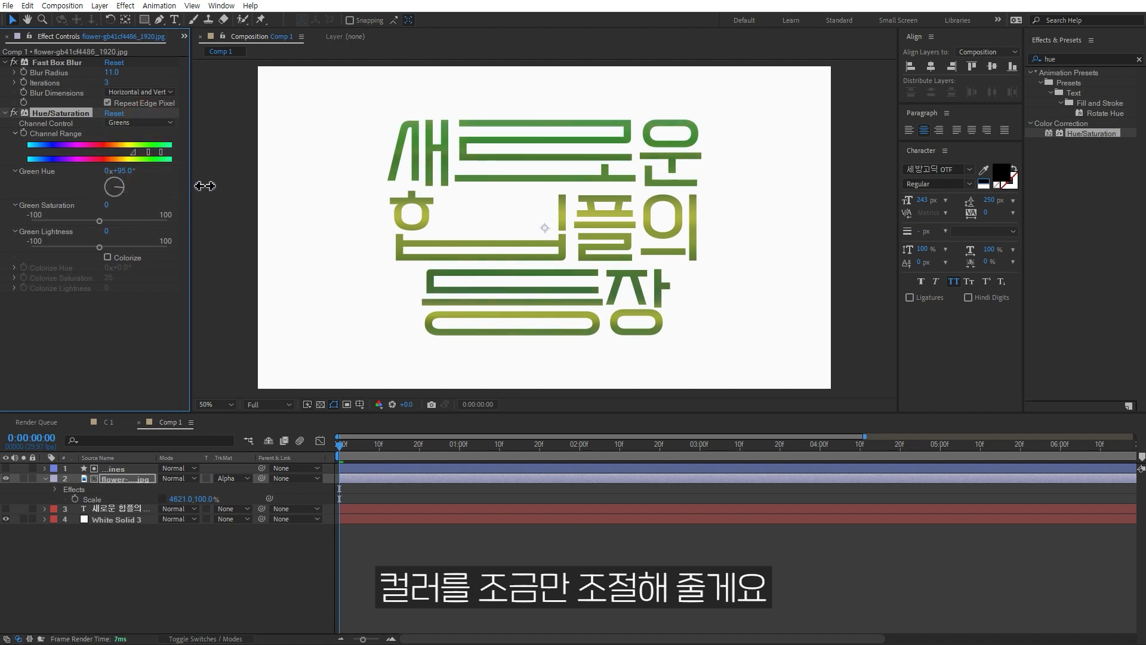
pyautogui.moveTo(132, 152); pyautogui.dragTo(129, 157)
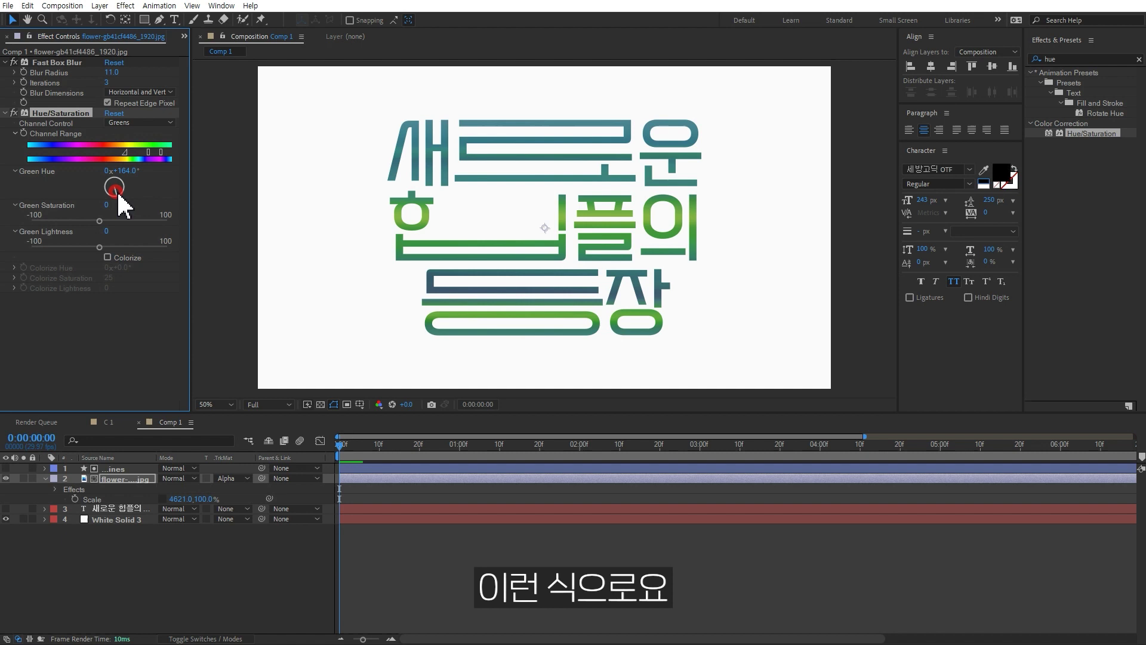
pyautogui.moveTo(129, 225); pyautogui.dragTo(125, 222)
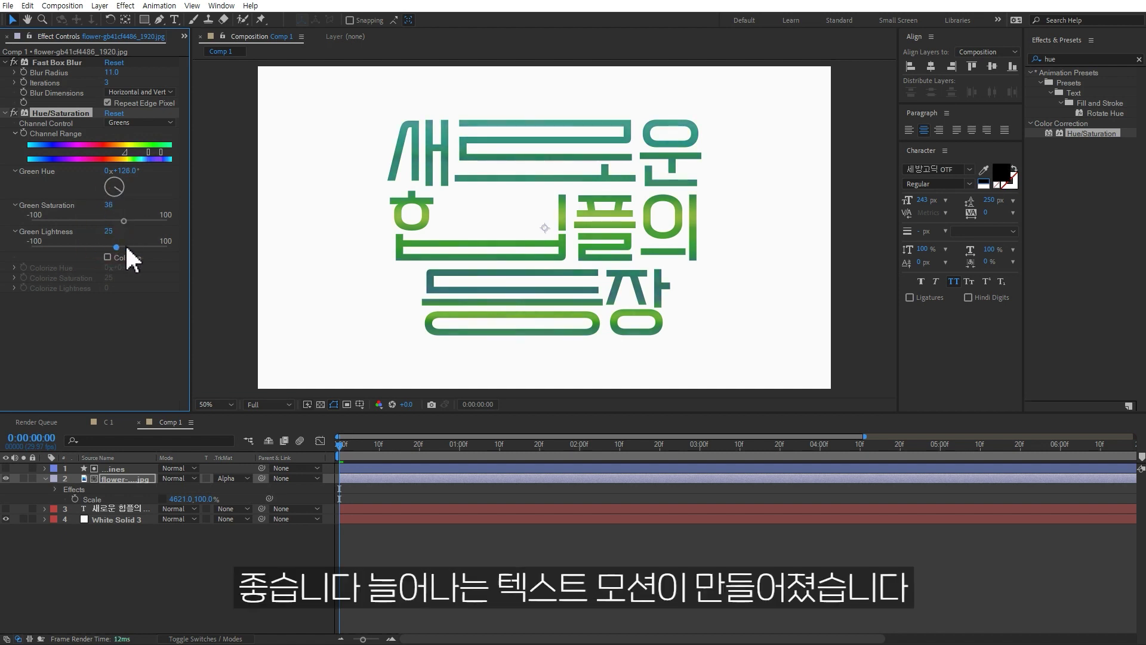
# Step: Preview the finished teal-filled title animation
pyautogui.press('space')
pyautogui.click(291, 603)
pyautogui.press('space')
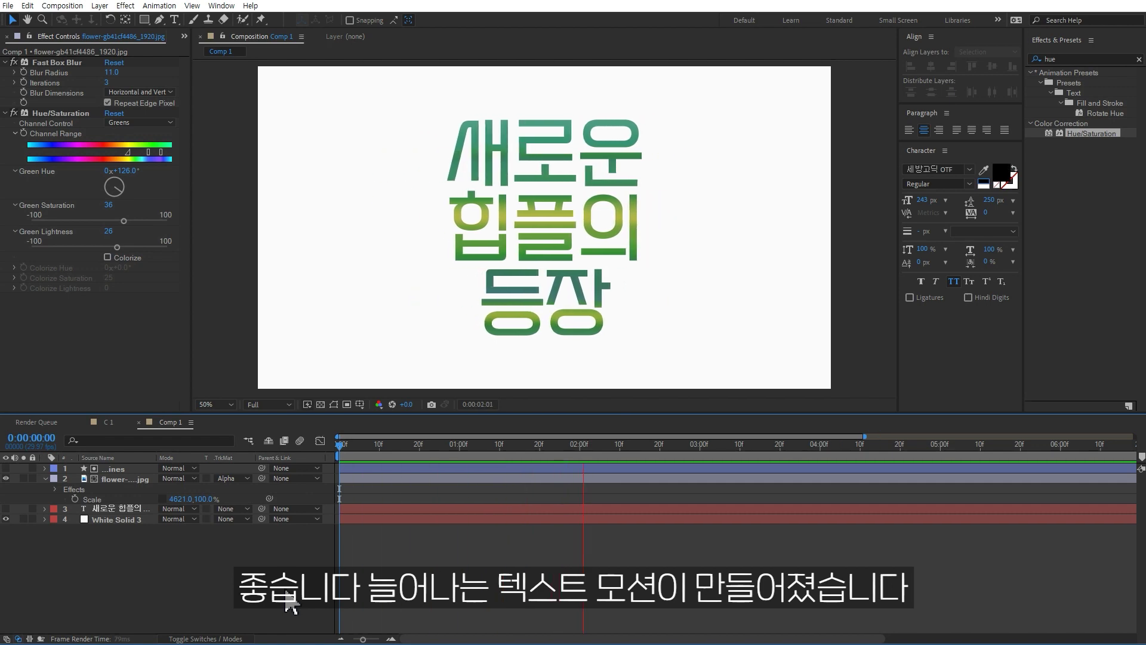